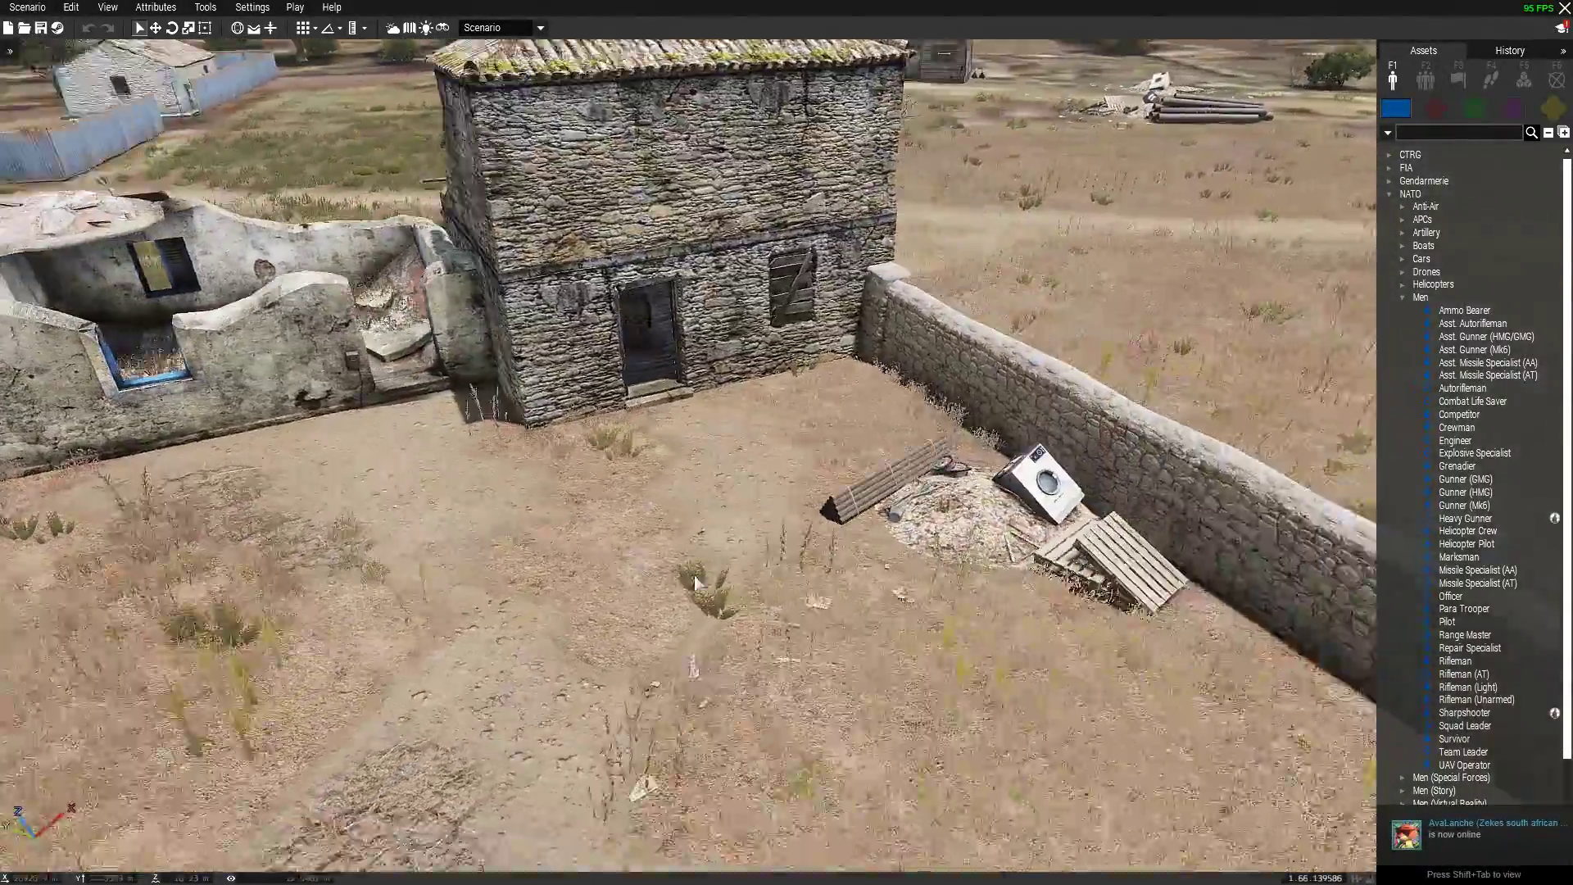
# Place a NATO Rifleman on the open ground in front of the stone house
pyautogui.press('s')
pyautogui.press('w')
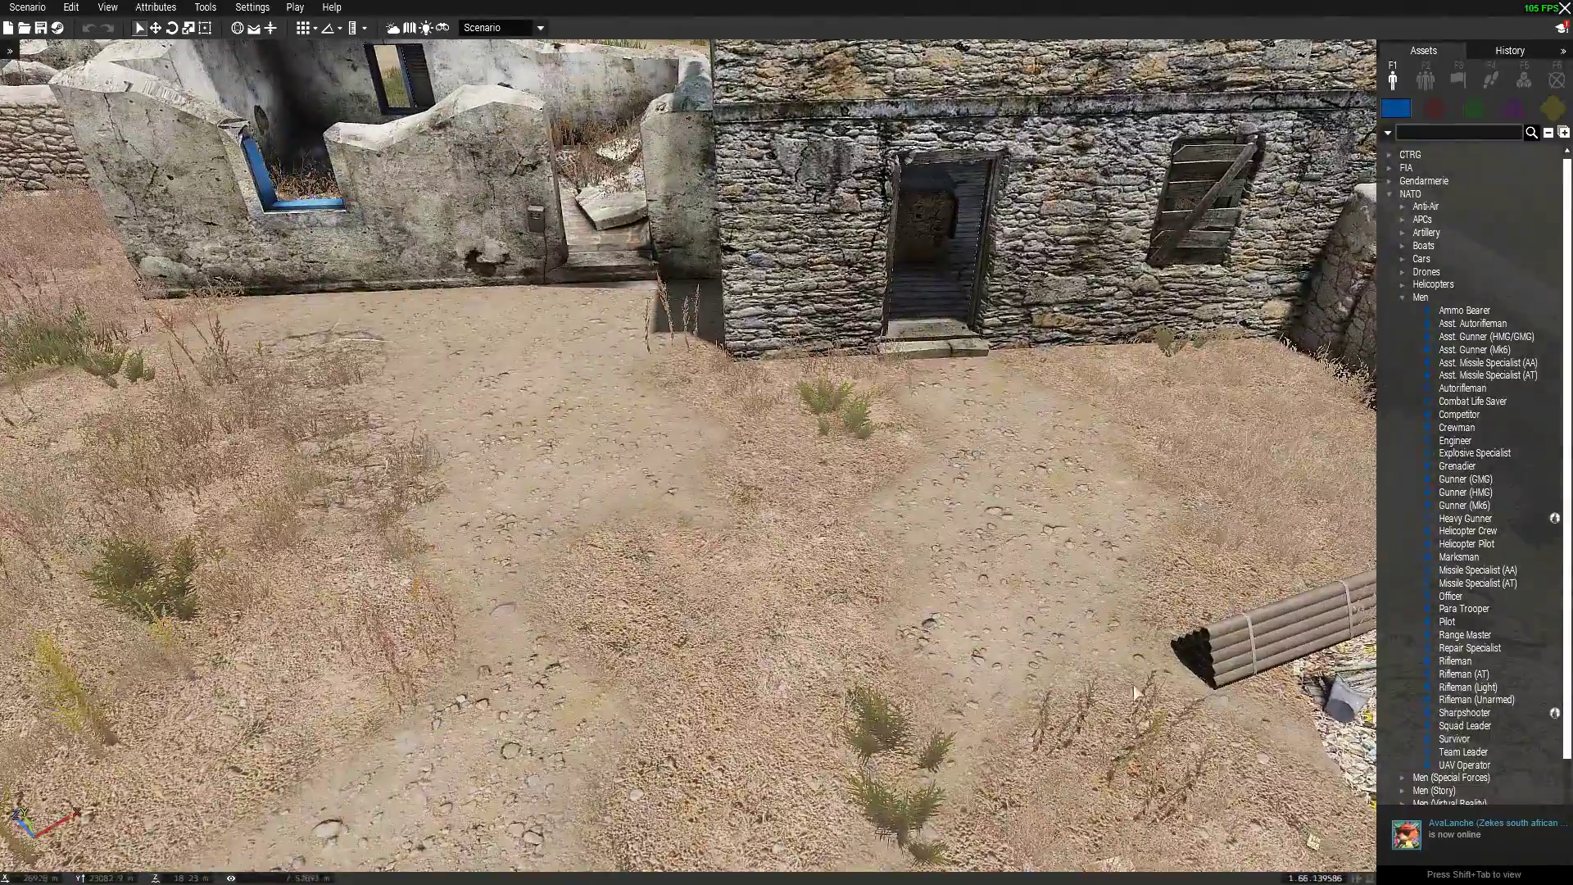
pyautogui.moveTo(1135, 693); pyautogui.dragTo(1164, 533, button='right')
pyautogui.press('w')
pyautogui.press('s')
pyautogui.click(1444, 662)
pyautogui.click(638, 580)
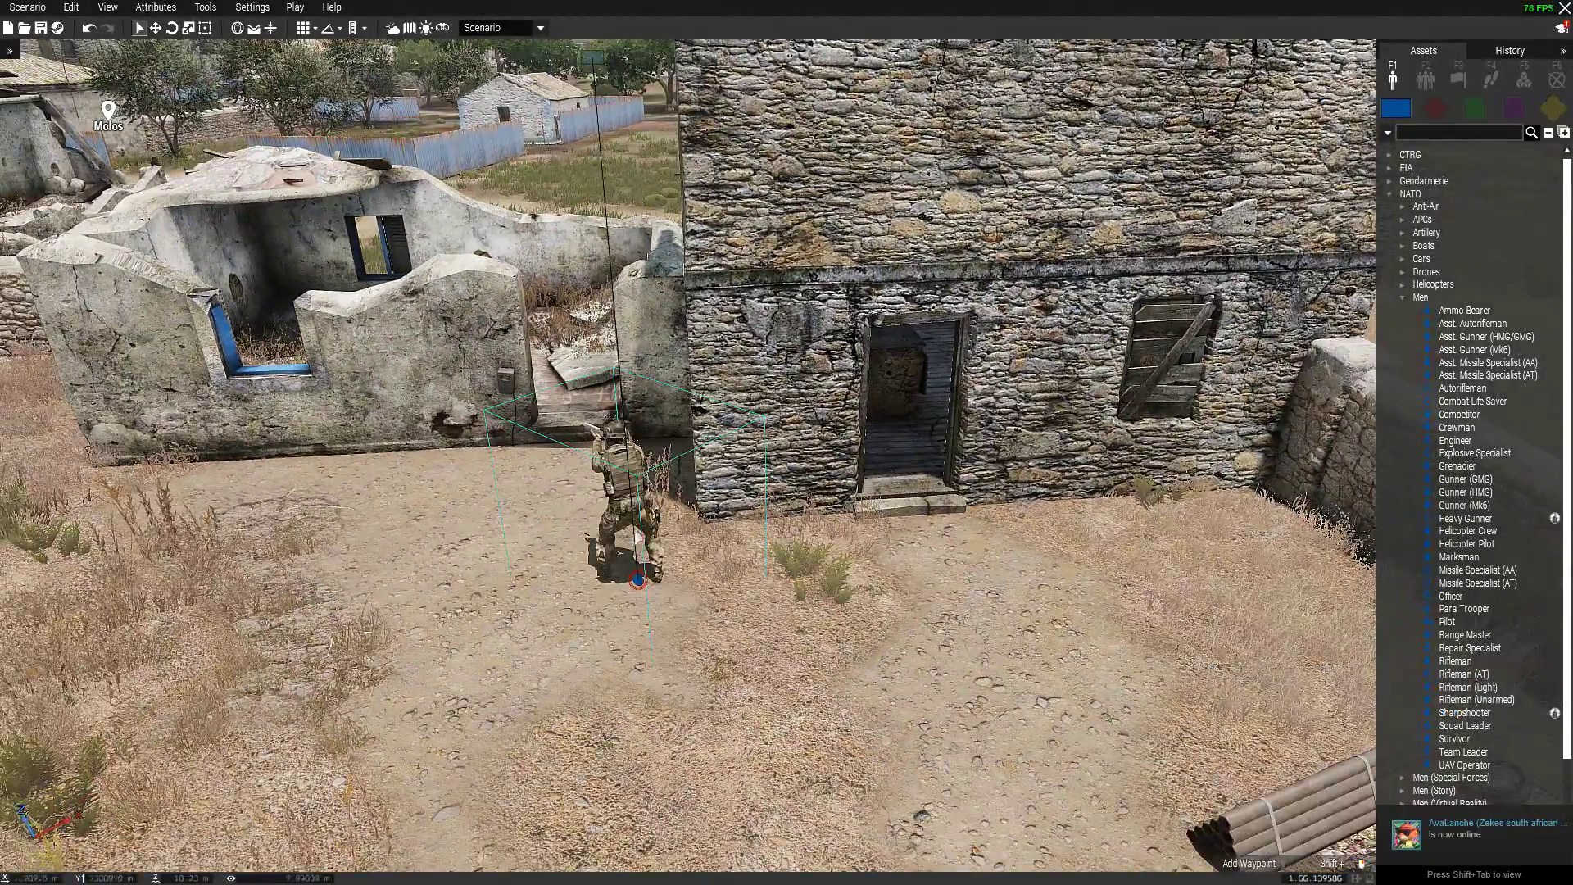
# Move the rifleman against the house wall beside the doorway and rotate him to face away from the building
pyautogui.moveTo(627, 504); pyautogui.dragTo(750, 528)
pyautogui.scroll(5, 836, 676)
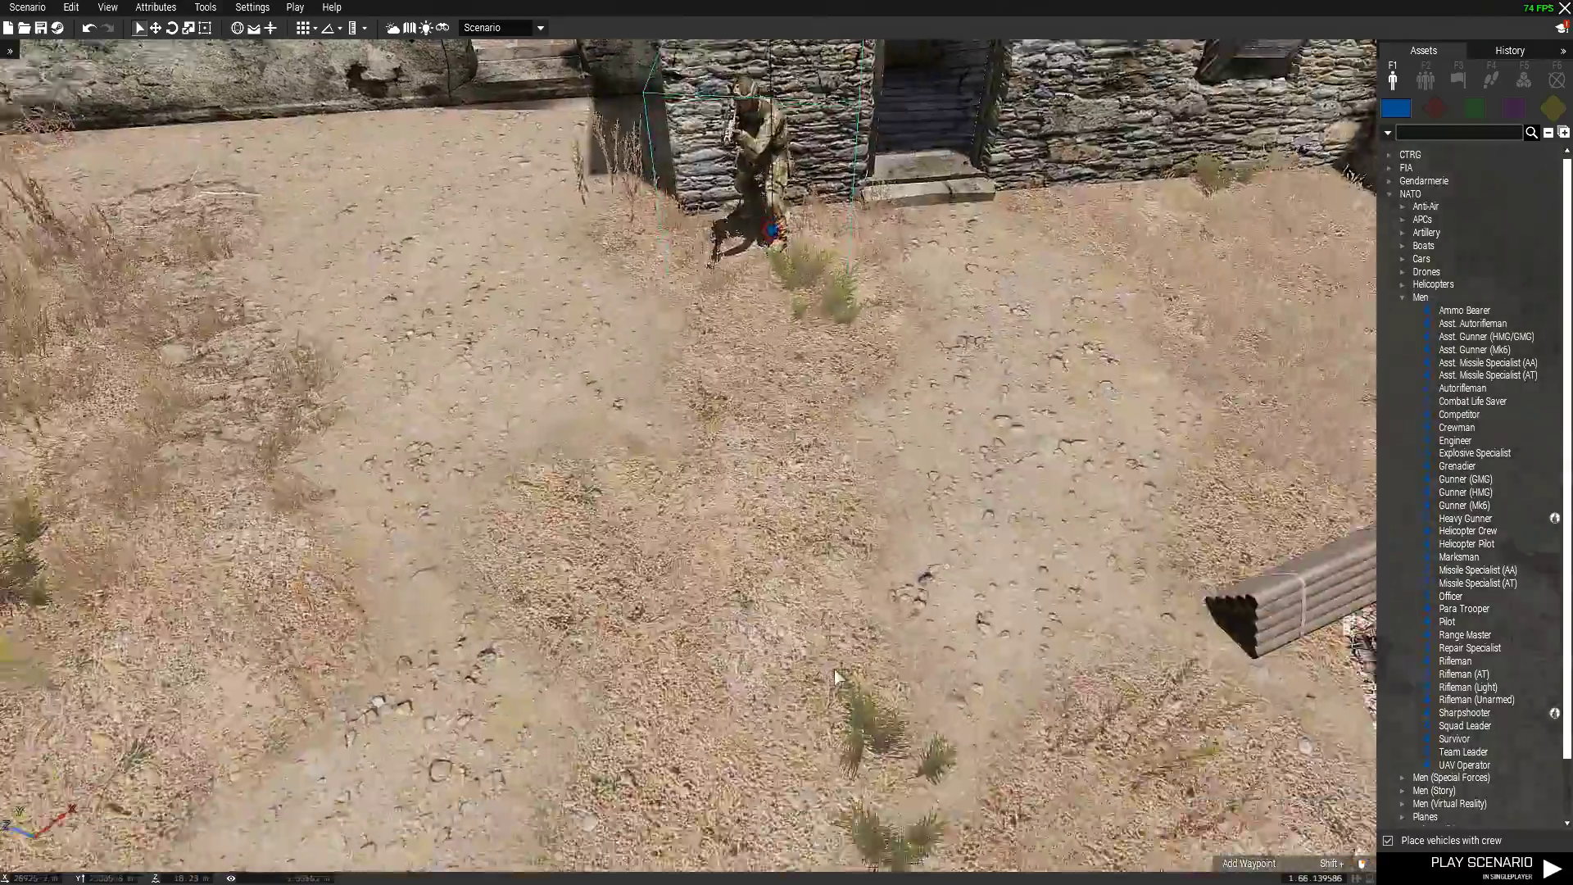
pyautogui.scroll(5, 836, 676)
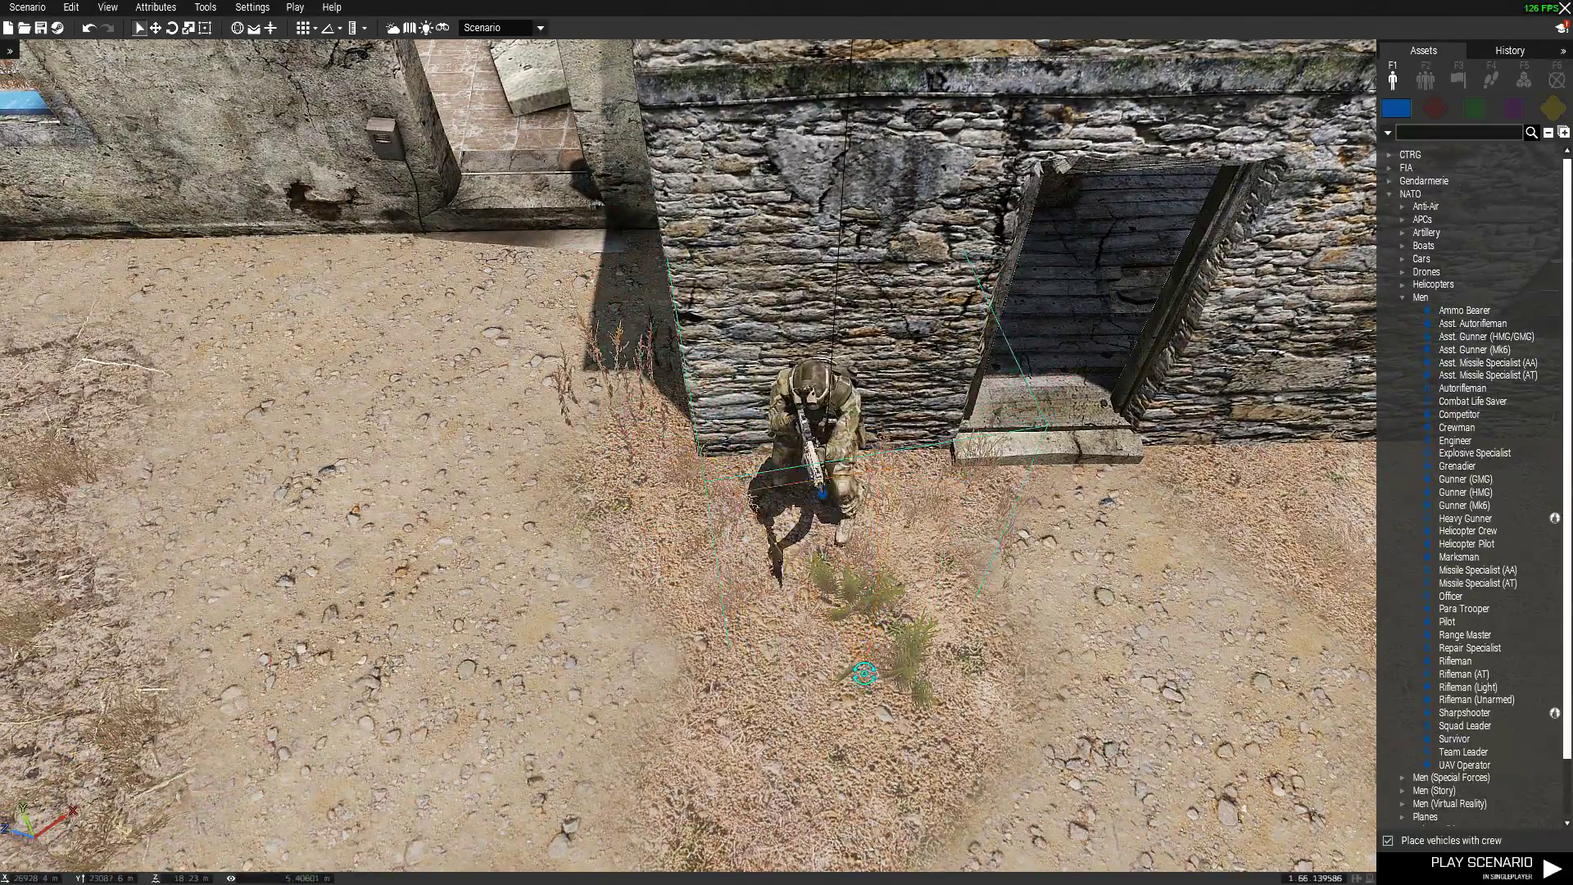
pyautogui.keyDown('shift'); pyautogui.moveTo(864, 673); pyautogui.dragTo(766, 674); pyautogui.keyUp('shift')
# Place a NATO Marksman against the wall between the doorway and the boarded window, facing away from the house
pyautogui.moveTo(766, 674); pyautogui.dragTo(918, 655, button='right')
pyautogui.press('d')
pyautogui.click(1460, 557)
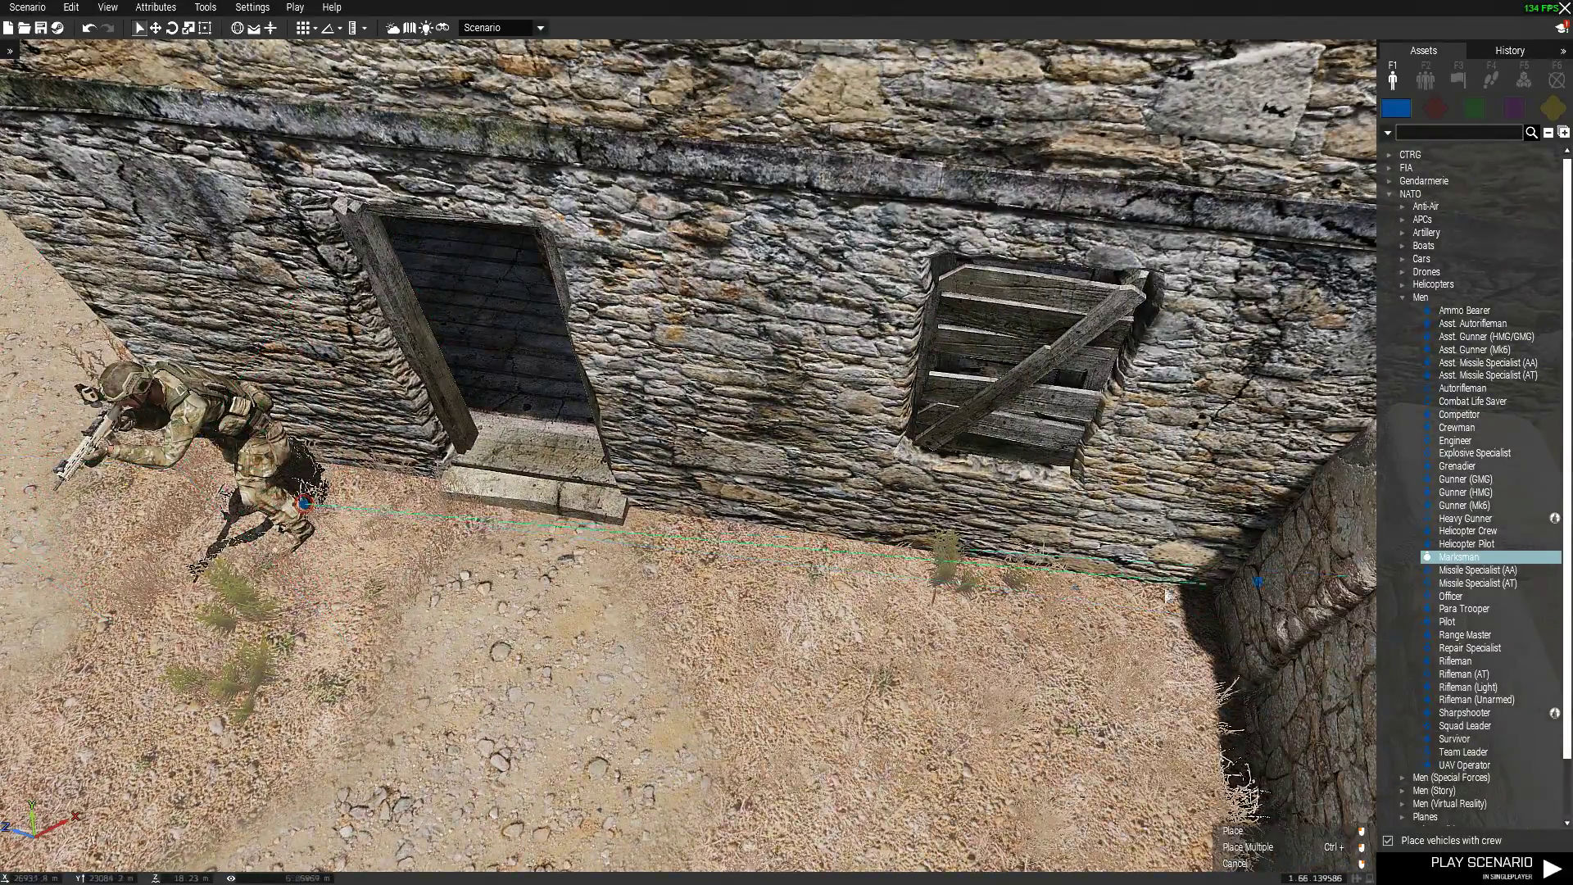
pyautogui.click(735, 572)
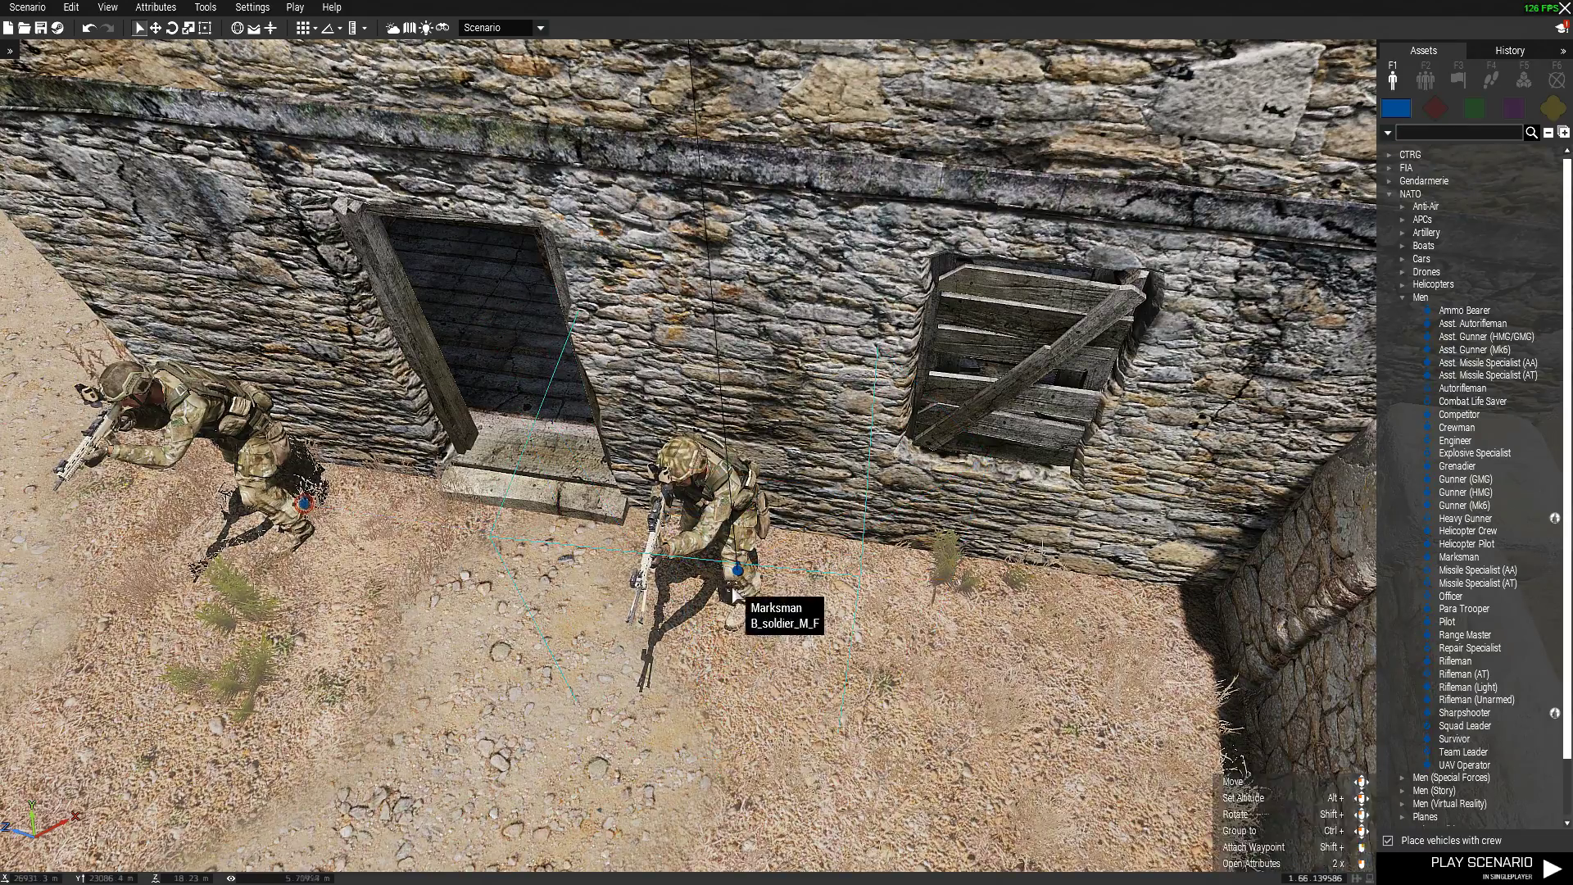
# Inspect the rifleman's attributes, including the Init field, and close them without changes
pyautogui.press('a')
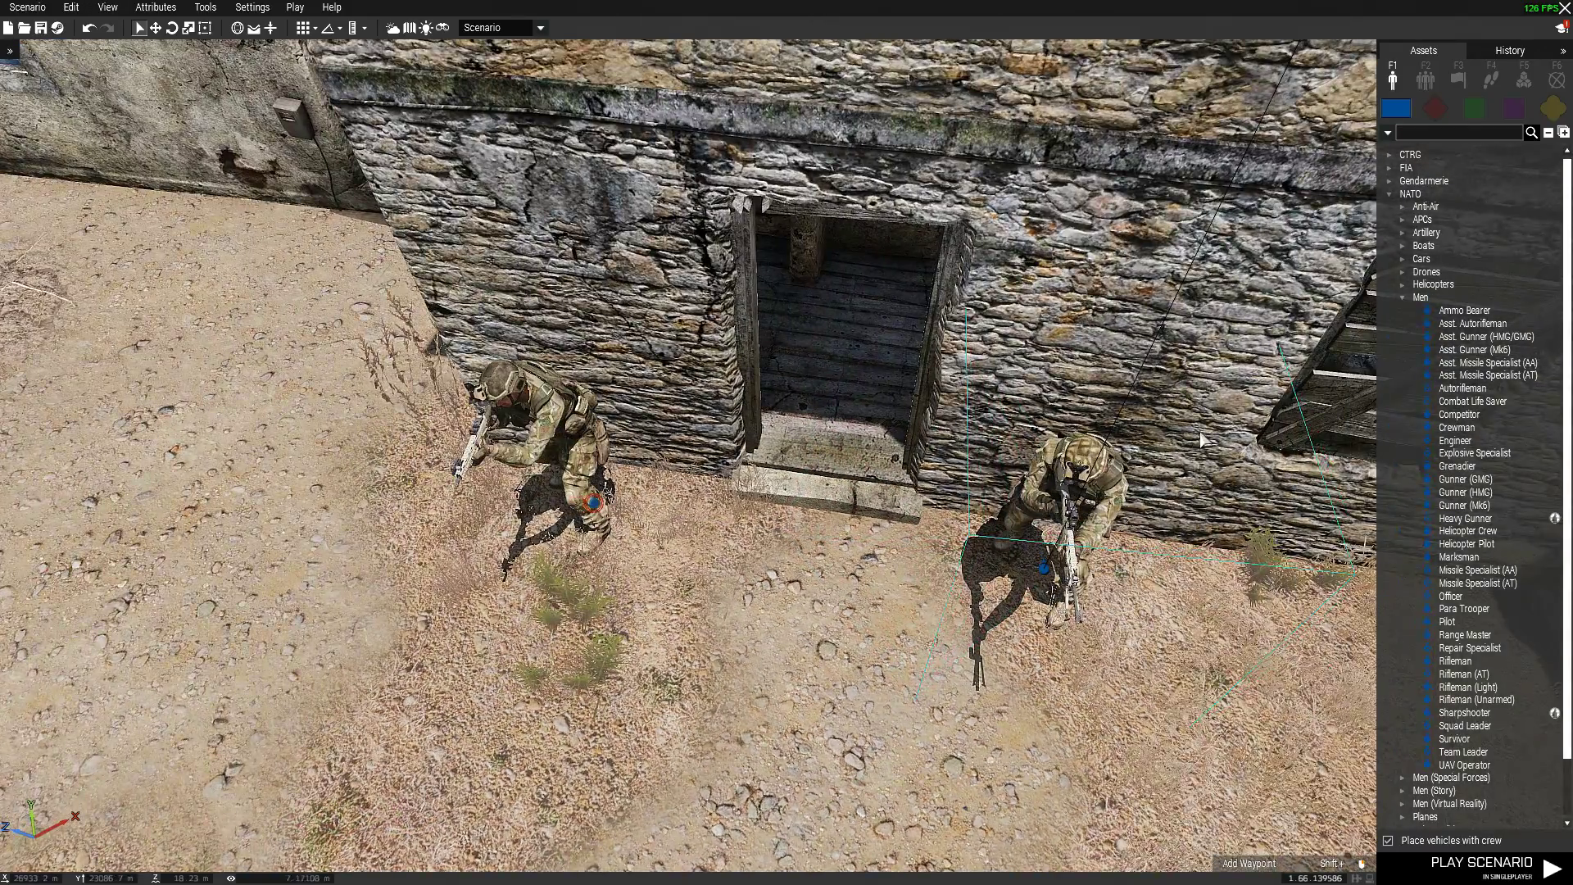
pyautogui.press('s')
pyautogui.moveTo(790, 678); pyautogui.dragTo(844, 632, button='right')
pyautogui.press('w')
pyautogui.press('a')
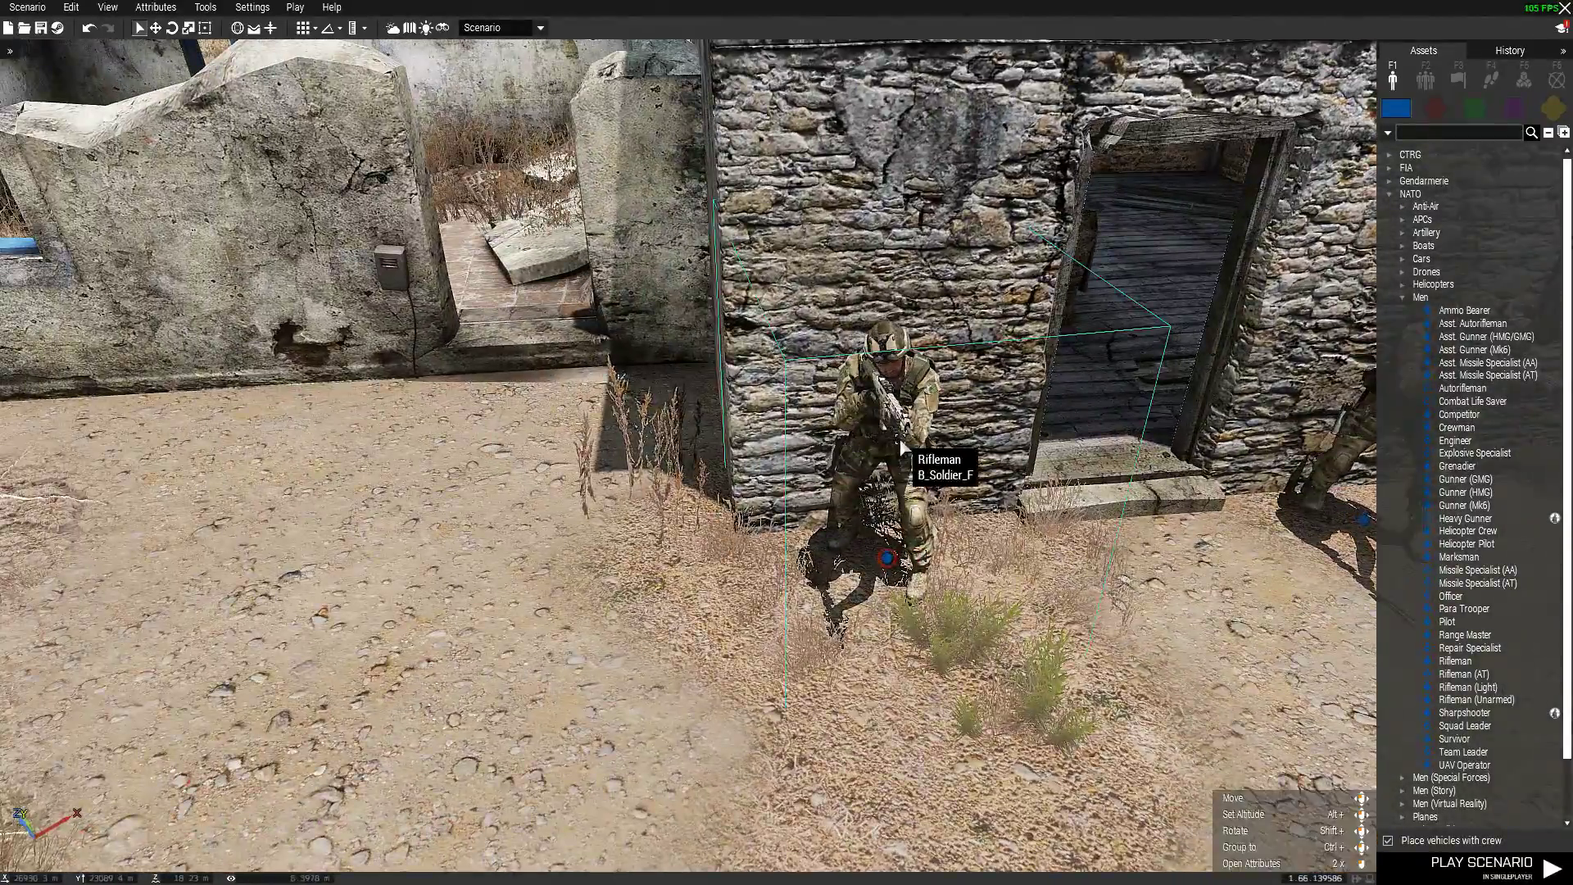
pyautogui.doubleClick(899, 436)
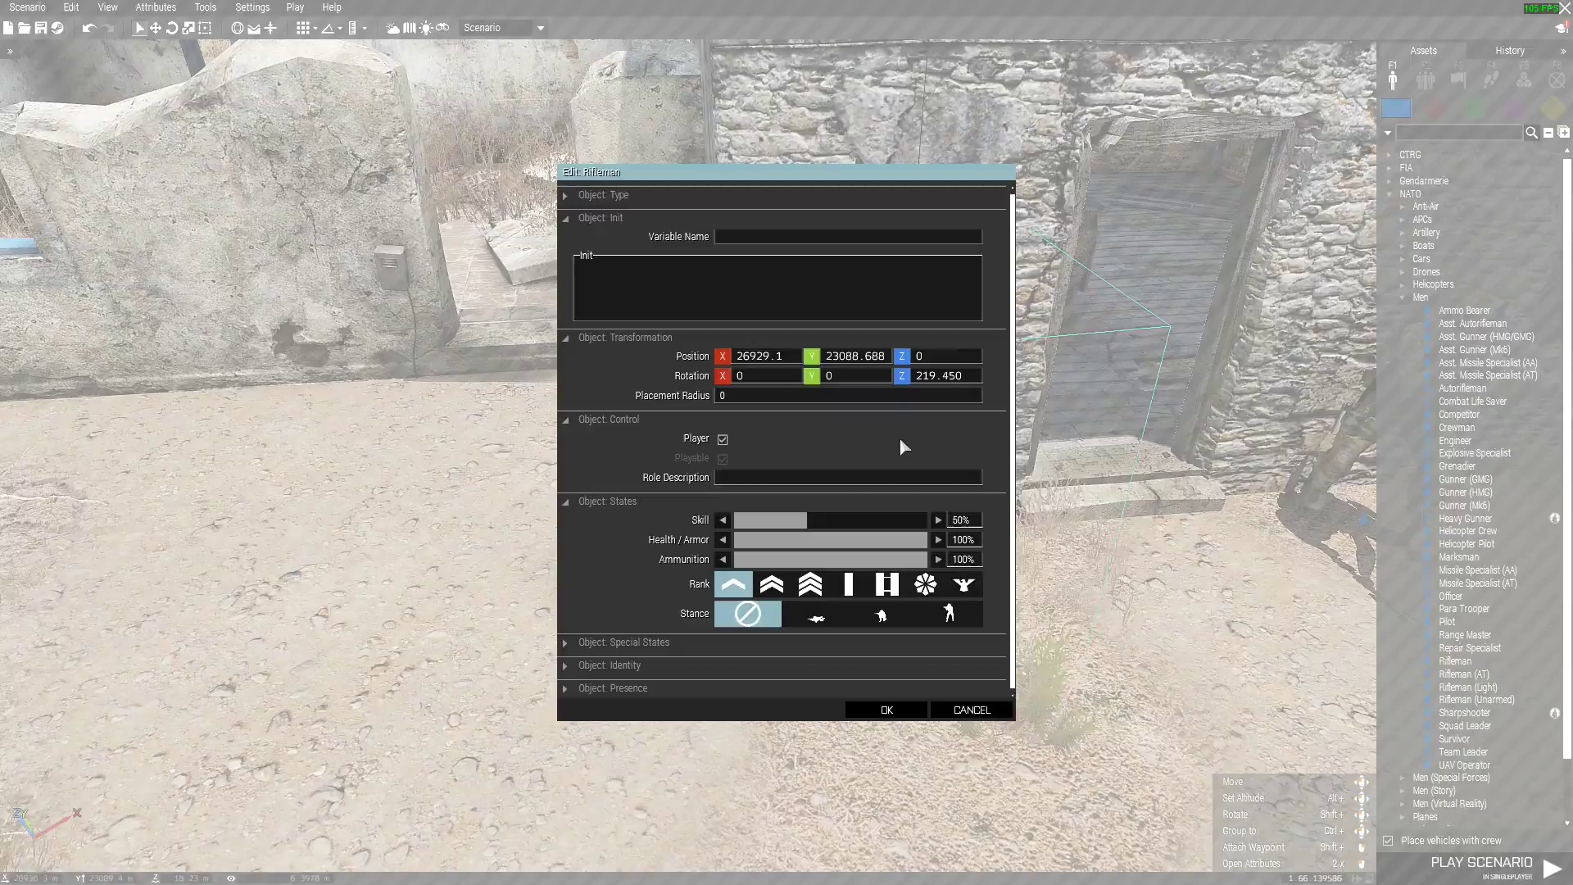
pyautogui.click(966, 713)
# Open the Functions Viewer and display the ambientAnim function from the Ambient category
pyautogui.press('d')
pyautogui.press('s')
pyautogui.moveTo(966, 713); pyautogui.dragTo(770, 721, button='right')
pyautogui.press('w')
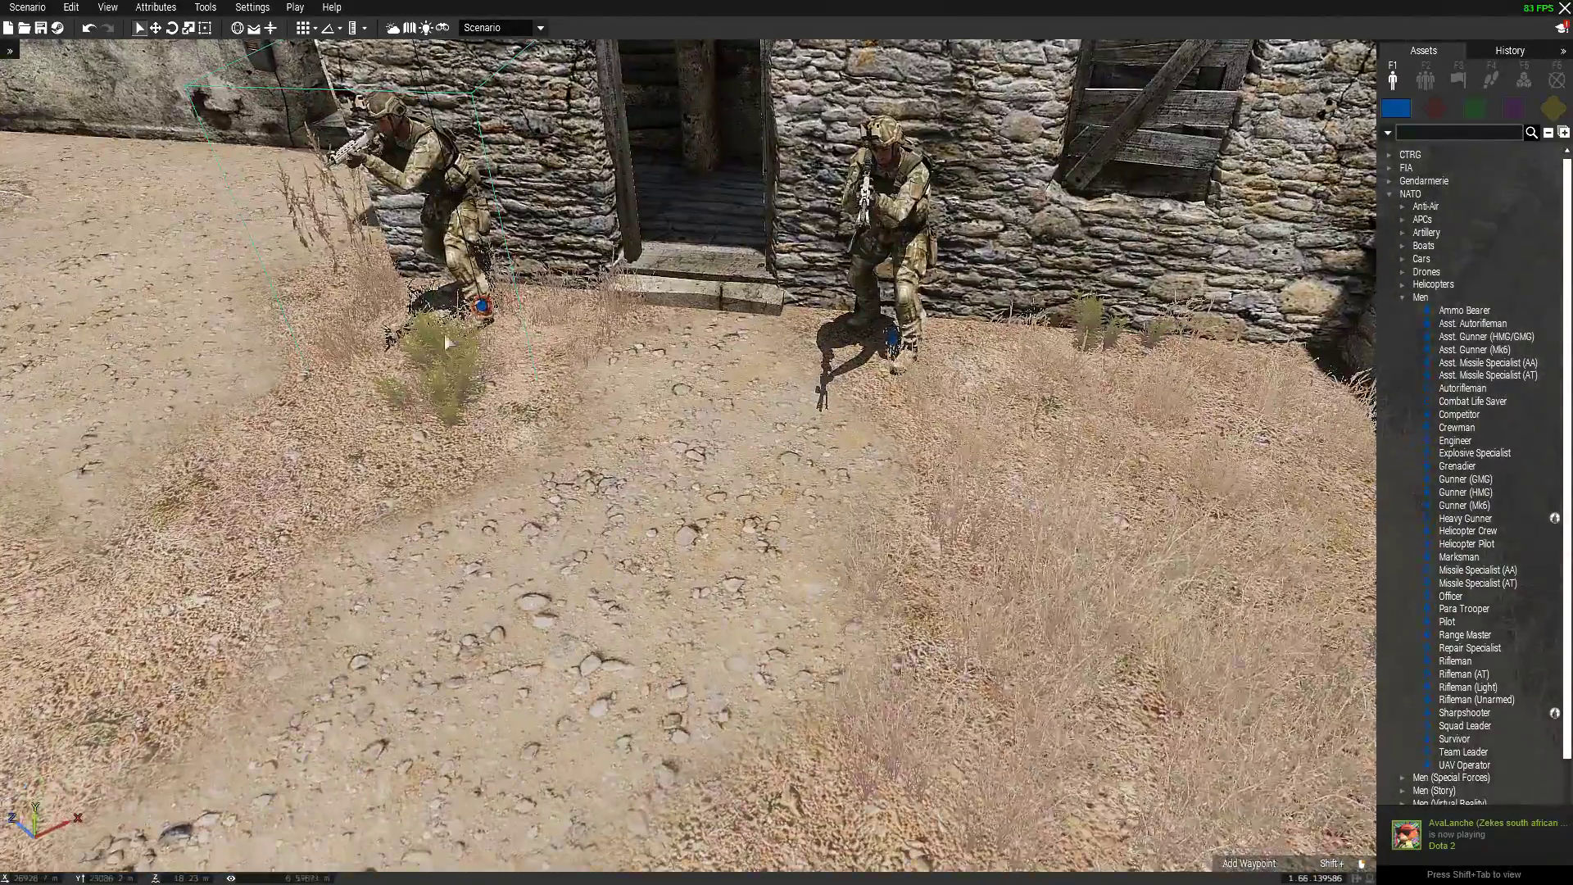
pyautogui.click(207, 9)
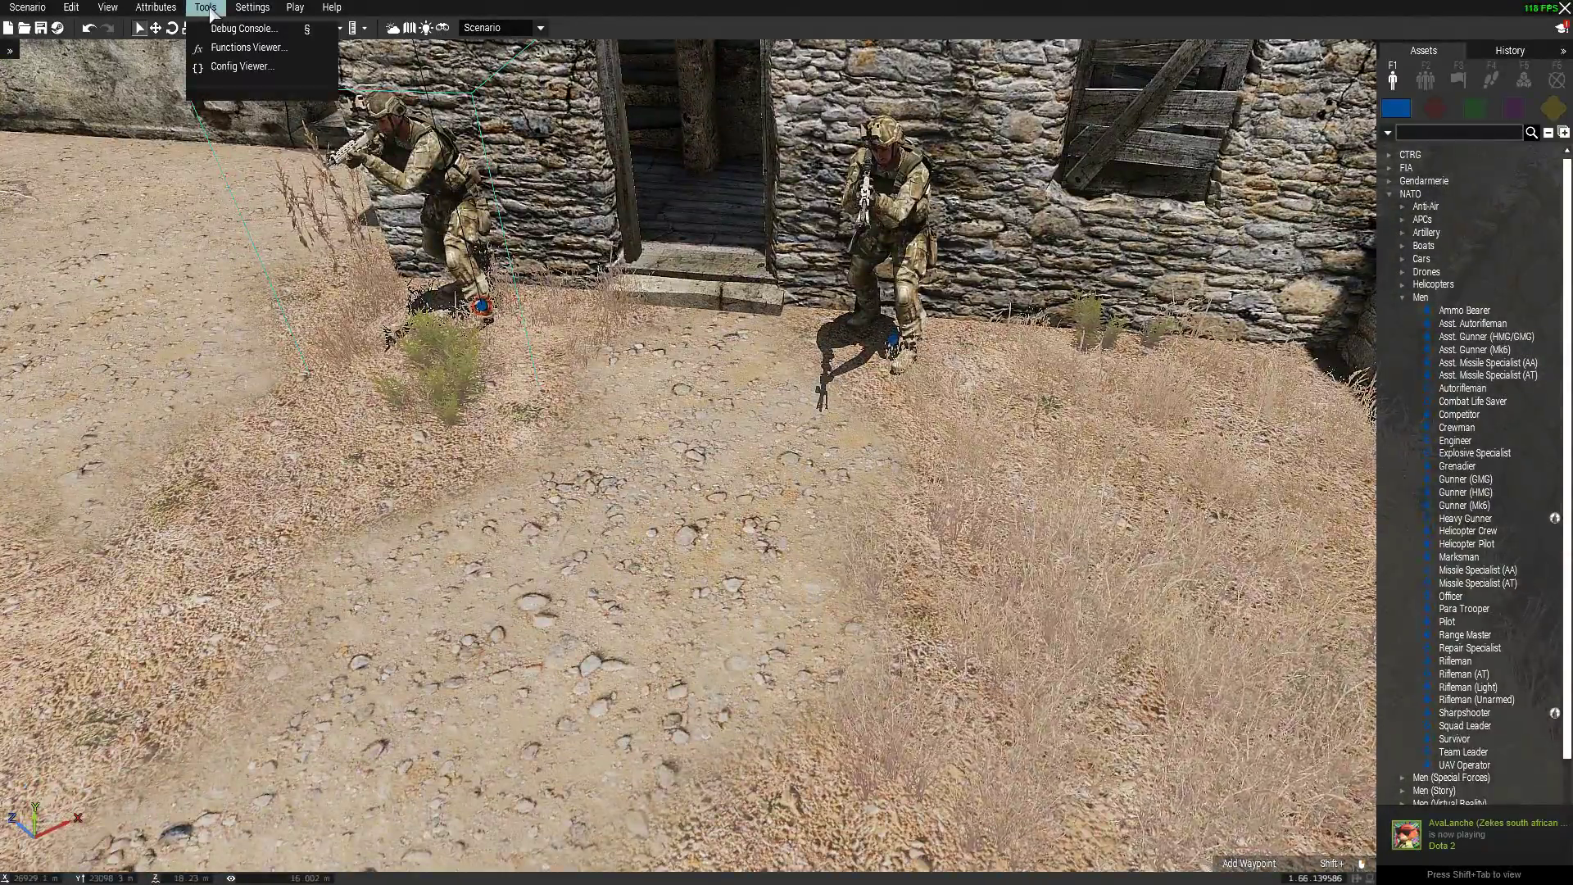
pyautogui.click(246, 48)
pyautogui.click(73, 120)
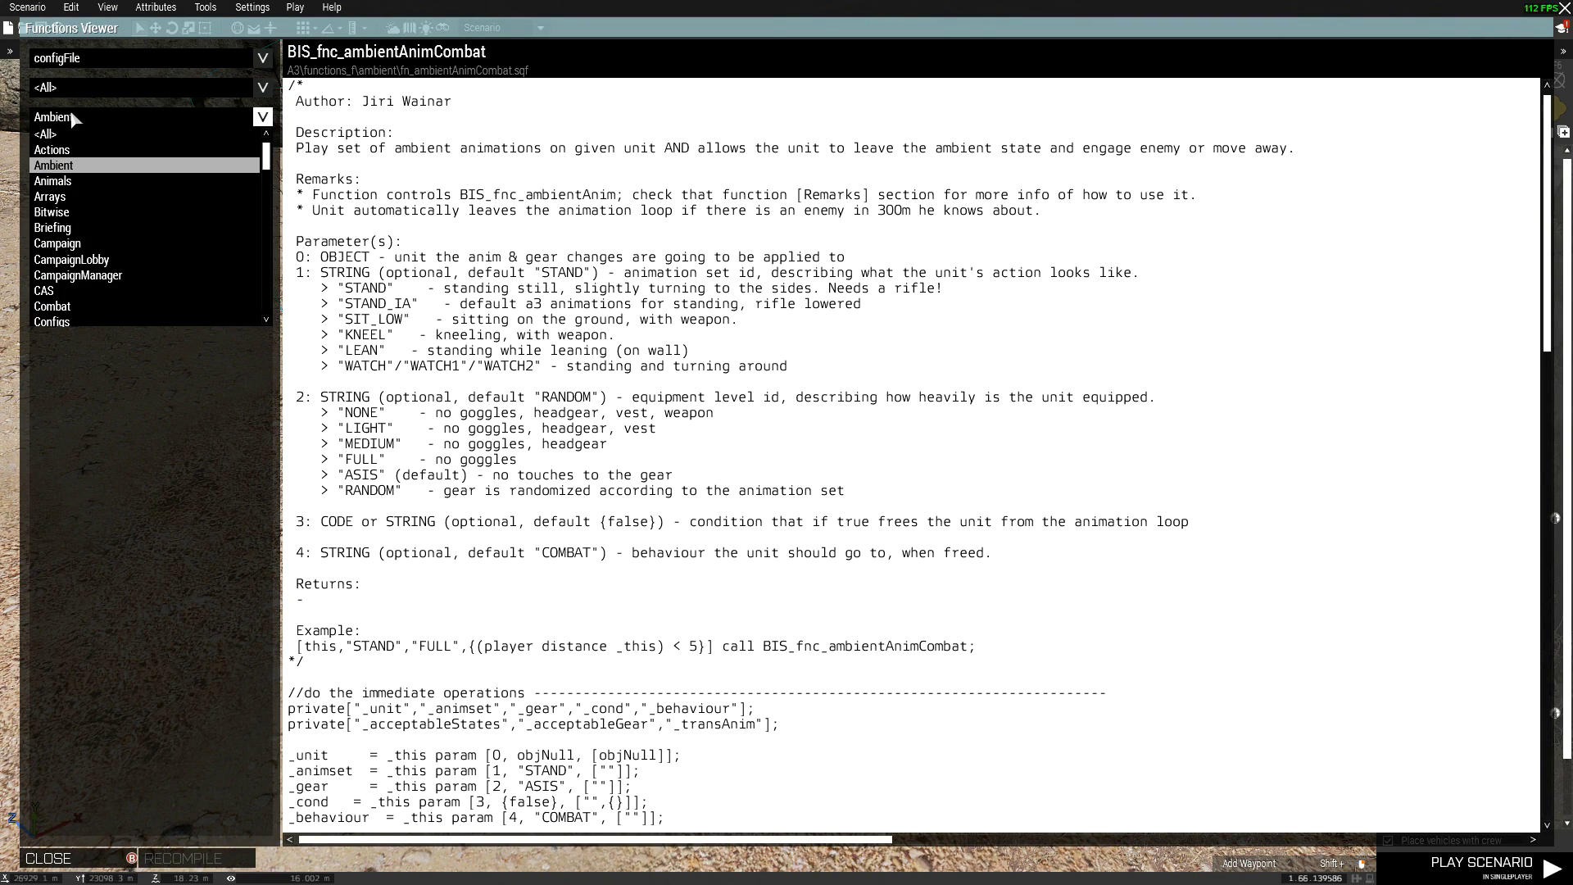
pyautogui.click(55, 165)
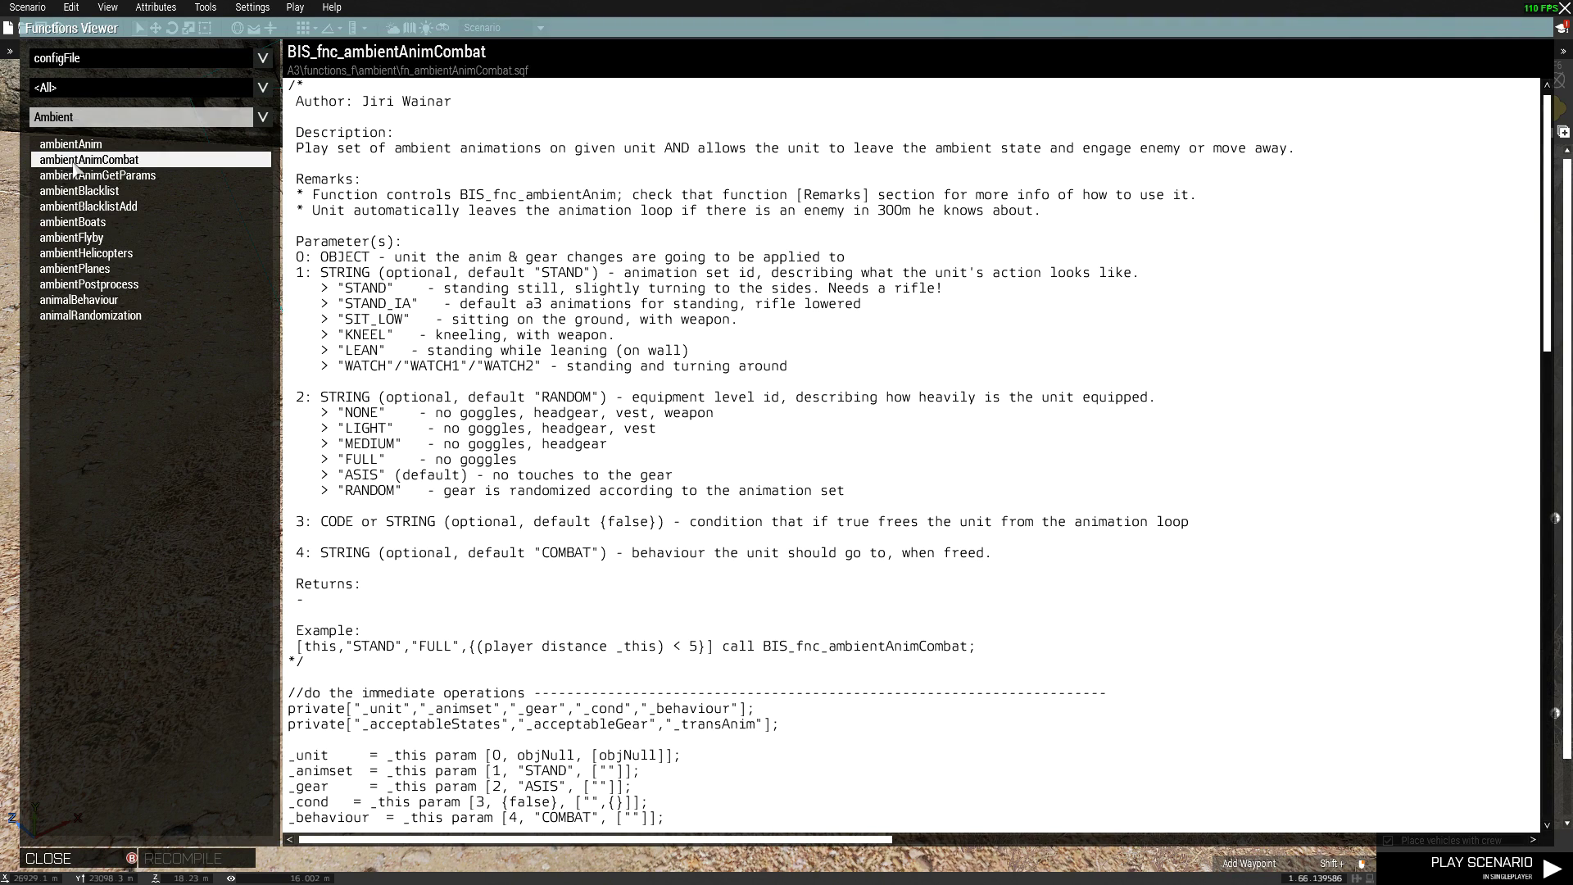
pyautogui.click(153, 151)
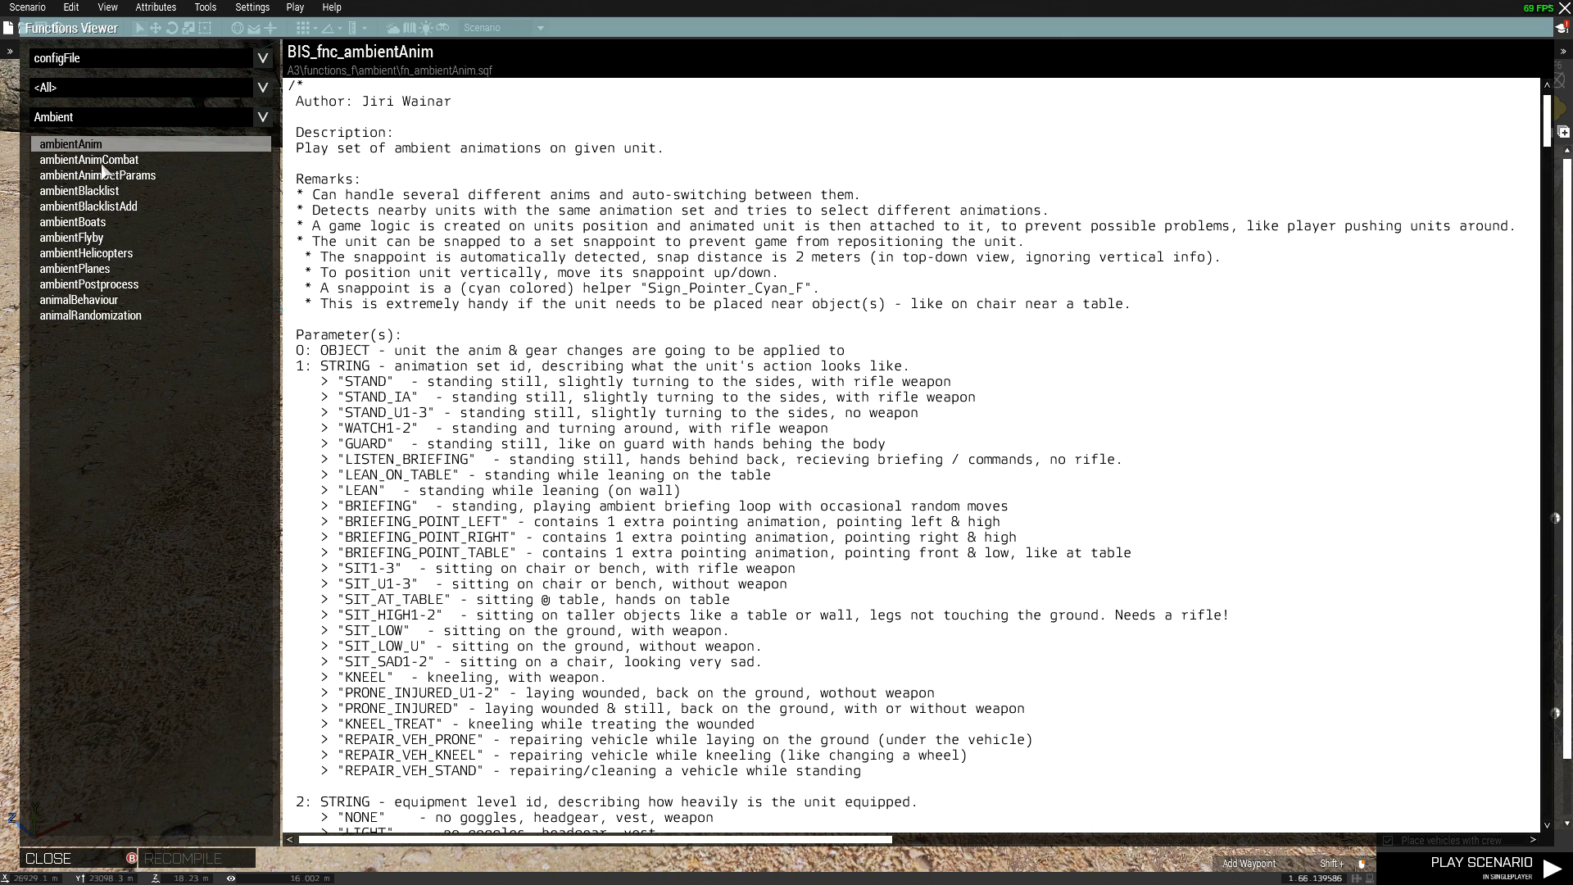
# Review the ambientAnim animation sets and copy the example call [this,"SIT_HIGH2"] call BIS_fnc_ambientAnim;
pyautogui.scroll(-5, 389, 173)
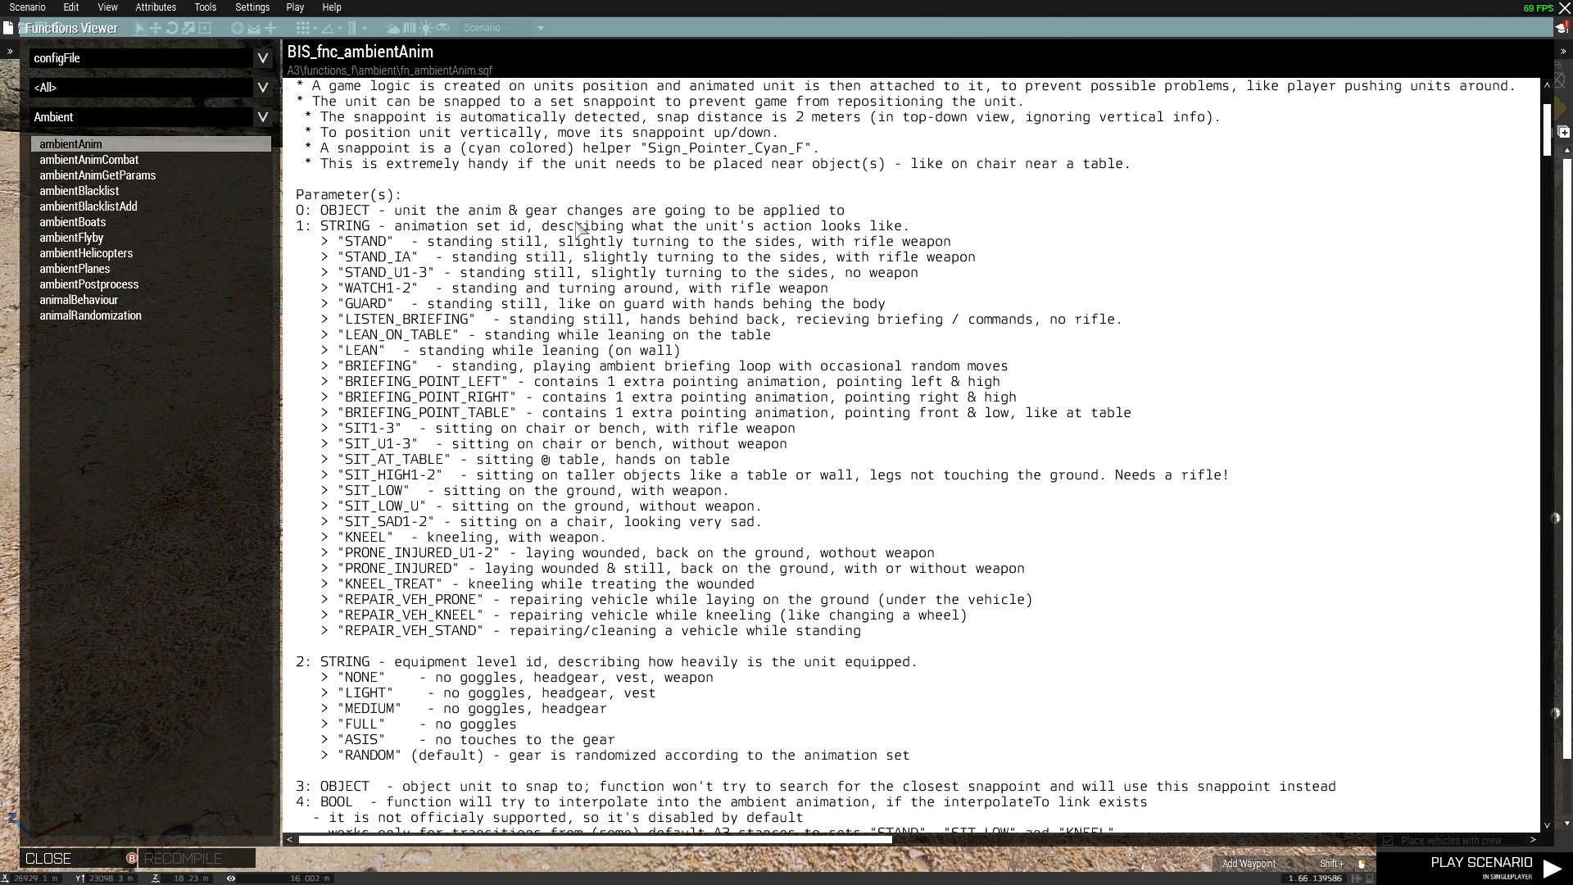
pyautogui.scroll(3, 430, 179)
pyautogui.moveTo(335, 271); pyautogui.dragTo(574, 516)
pyautogui.click(583, 496)
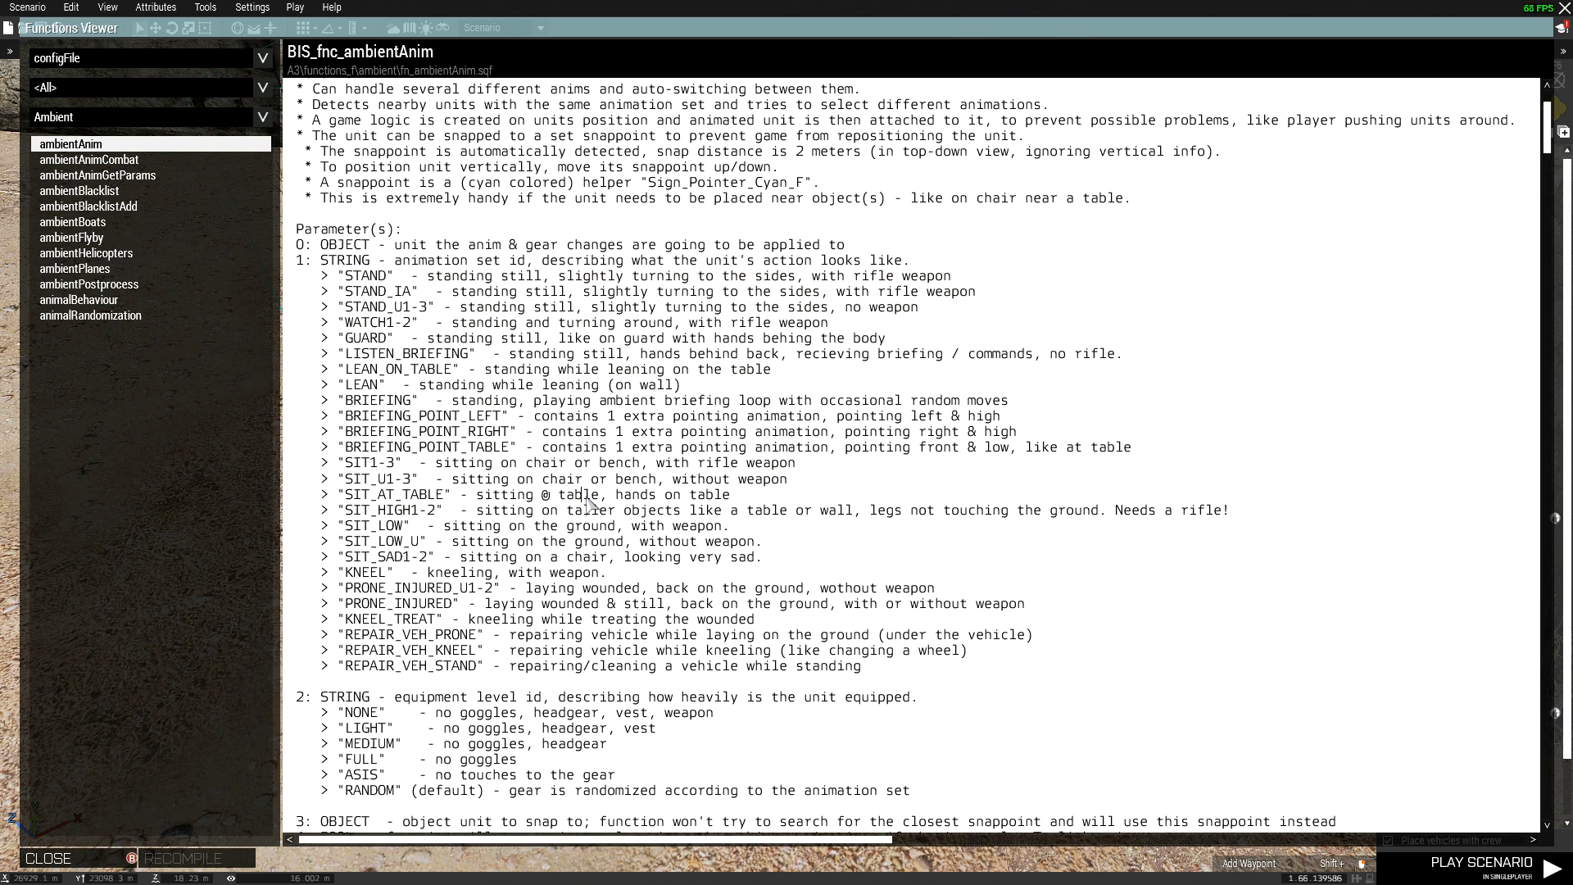
pyautogui.scroll(-10, 484, 434)
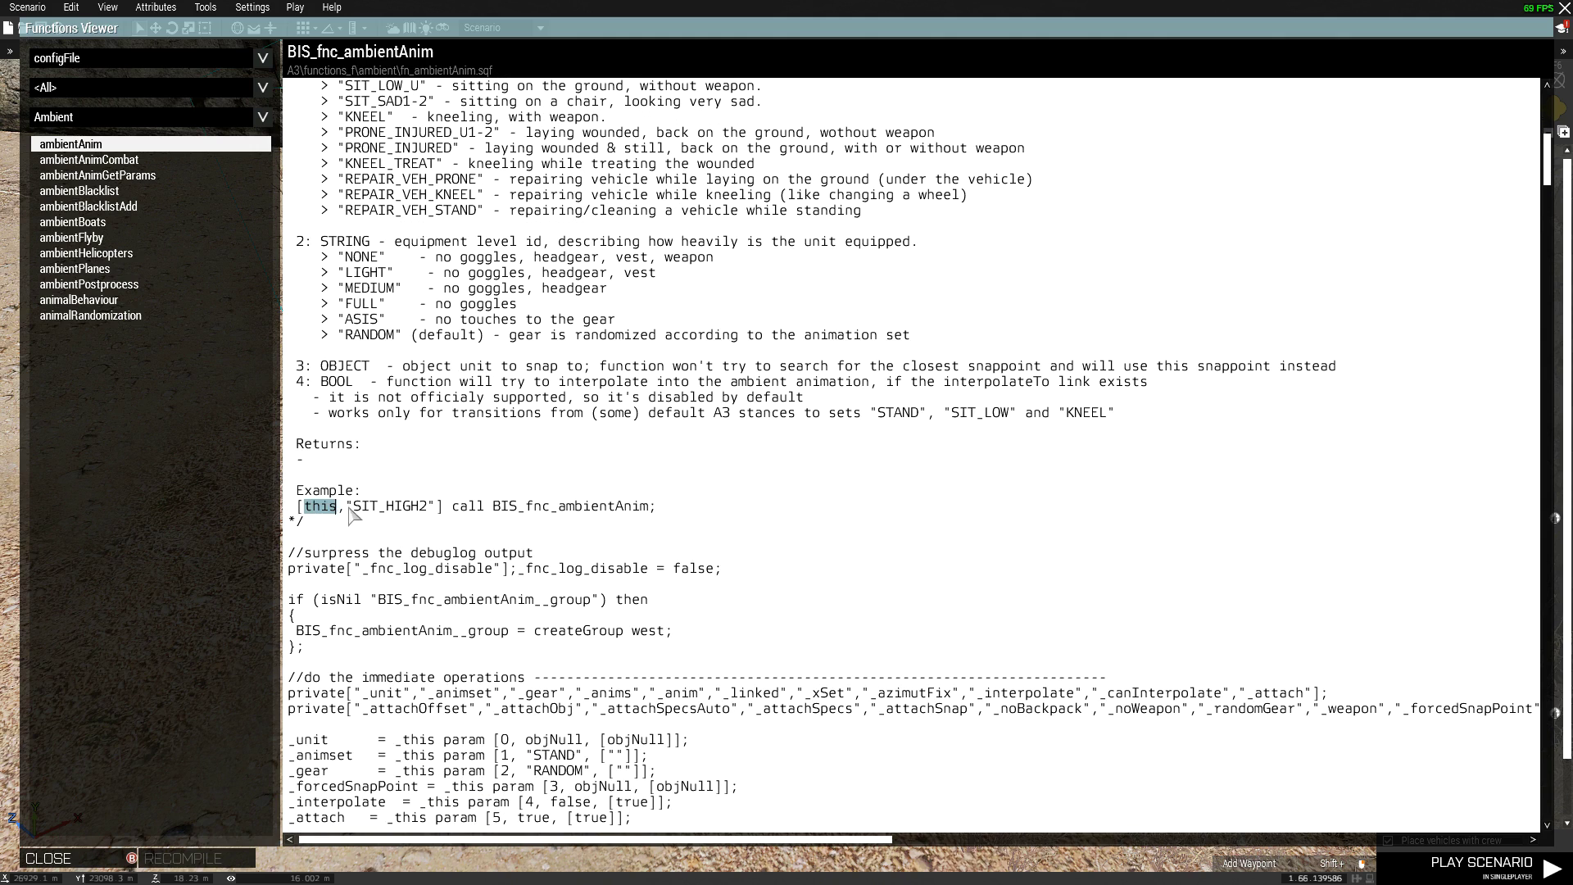
pyautogui.click(348, 519)
pyautogui.moveTo(321, 508); pyautogui.dragTo(658, 506)
pyautogui.hotkey('ctrl', 'c')
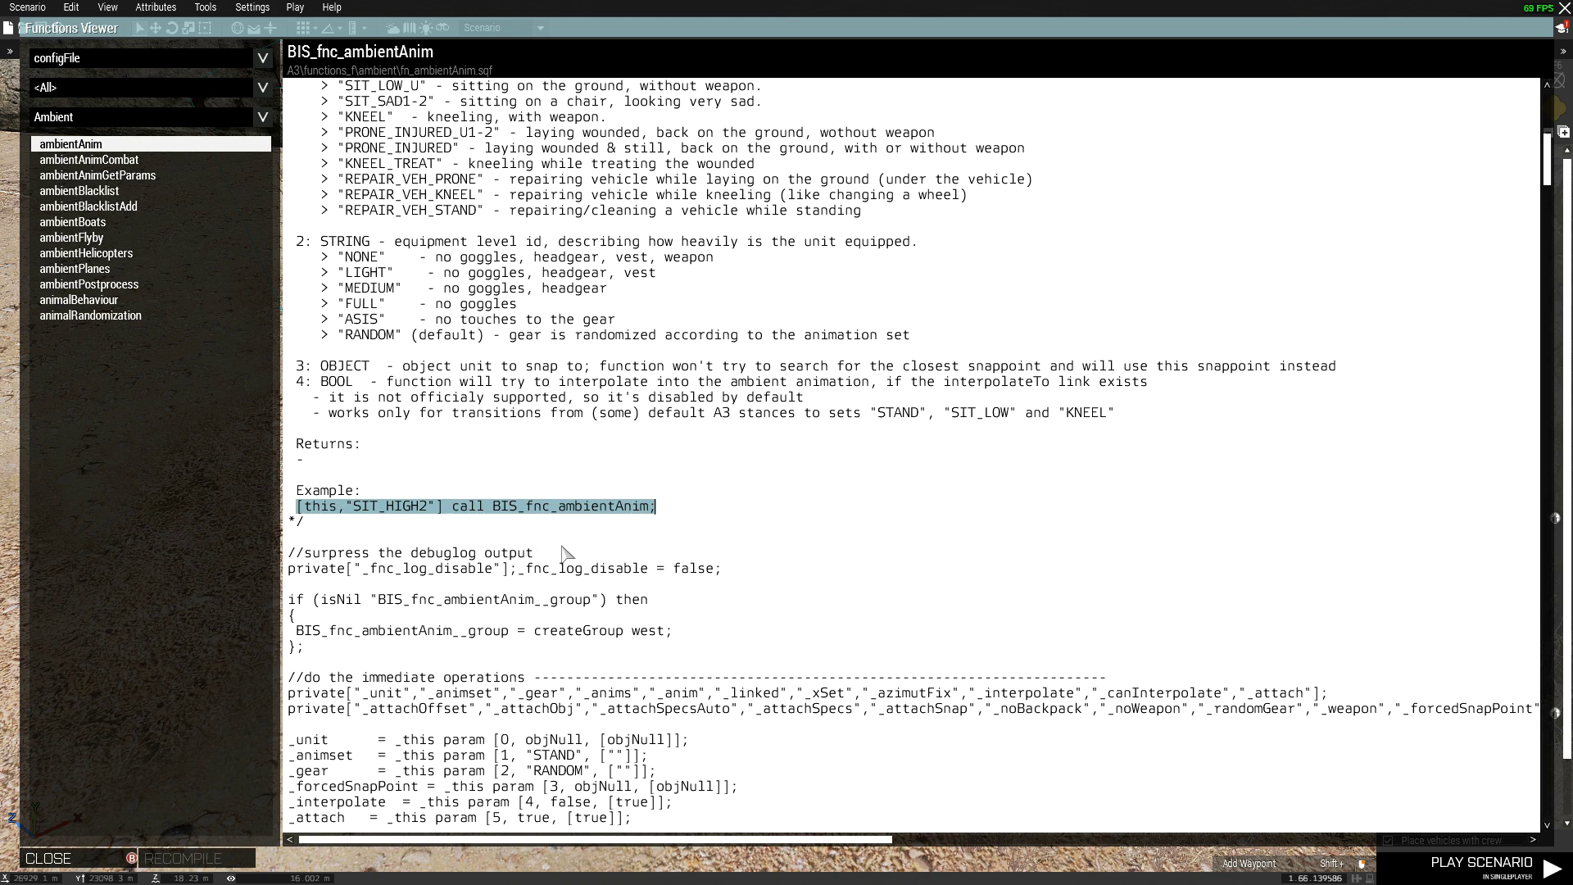
# Examine the animation set and equipment level options in the ambientAnim description, and close the Functions Viewer
pyautogui.scroll(5, 563, 551)
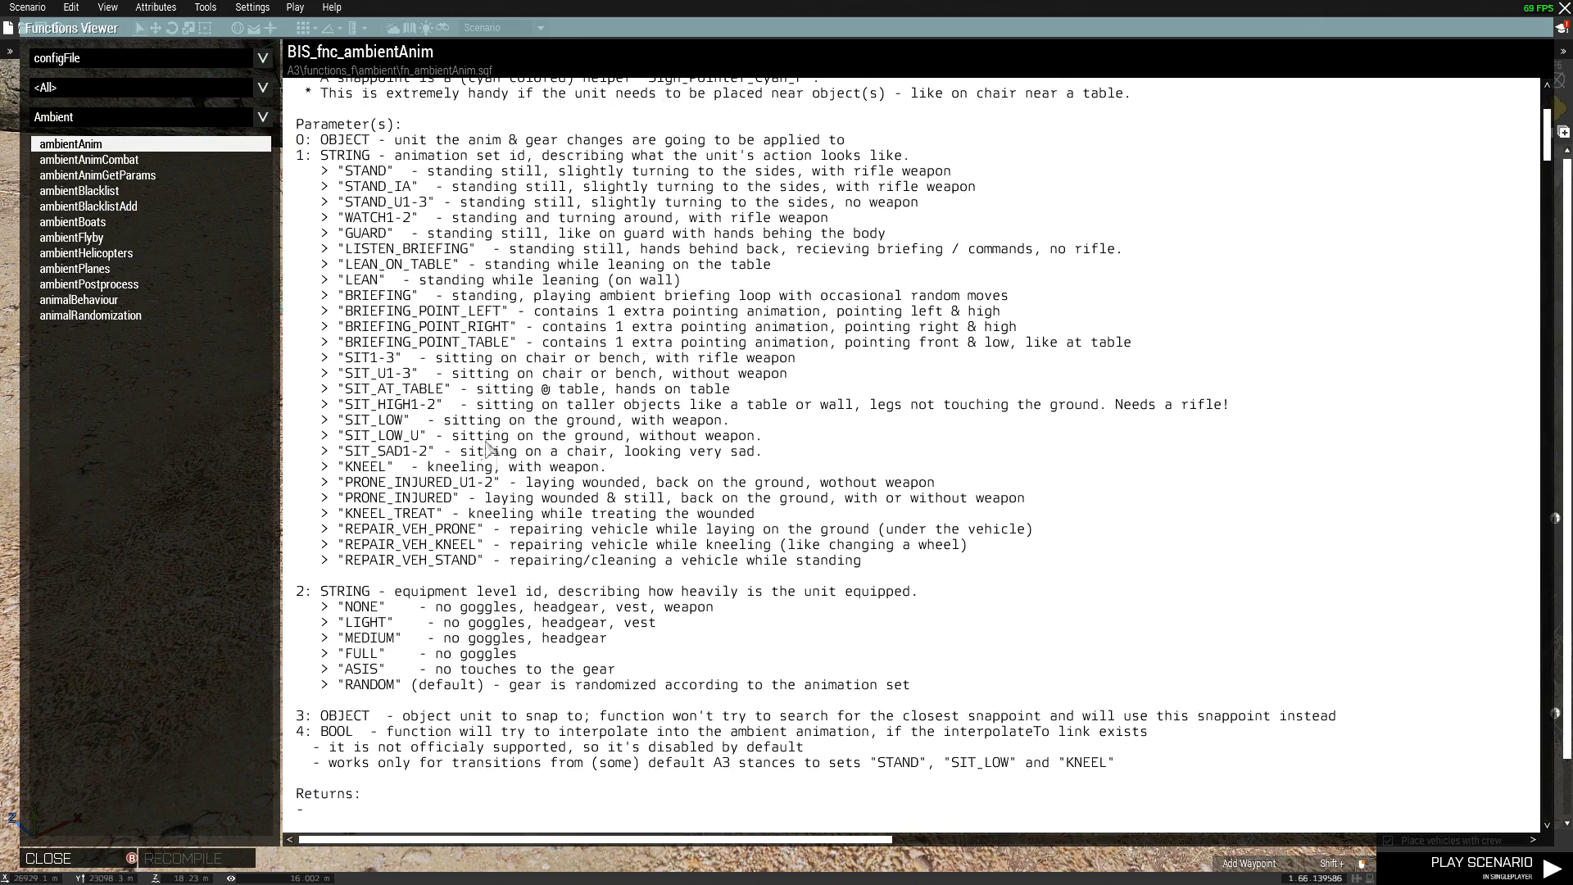
pyautogui.scroll(-5, 500, 475)
pyautogui.scroll(8, 418, 434)
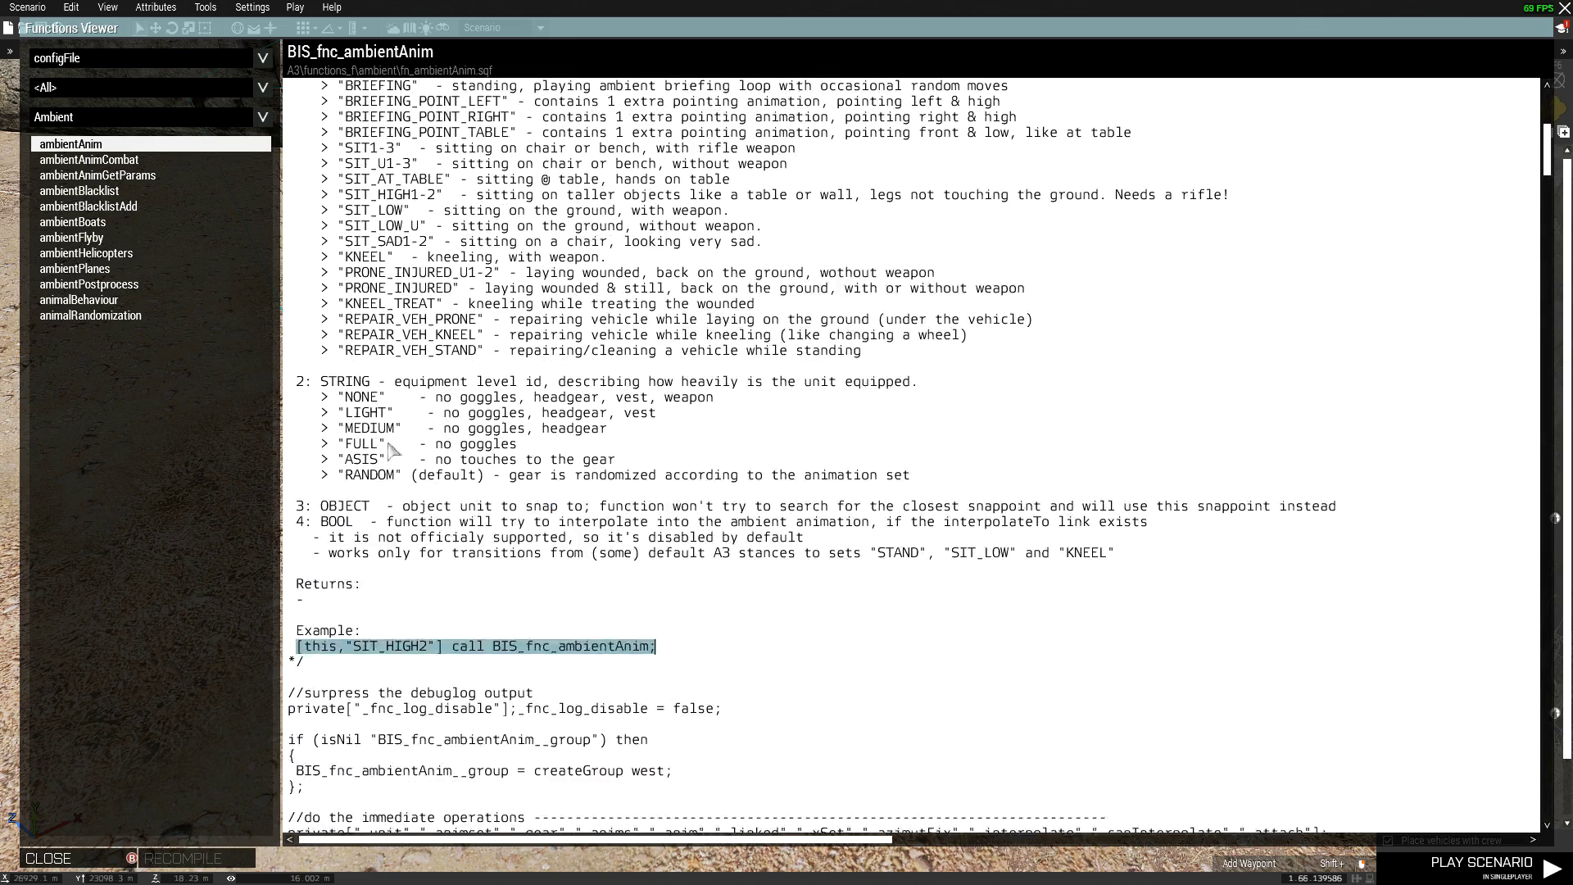
pyautogui.moveTo(336, 395); pyautogui.dragTo(426, 492)
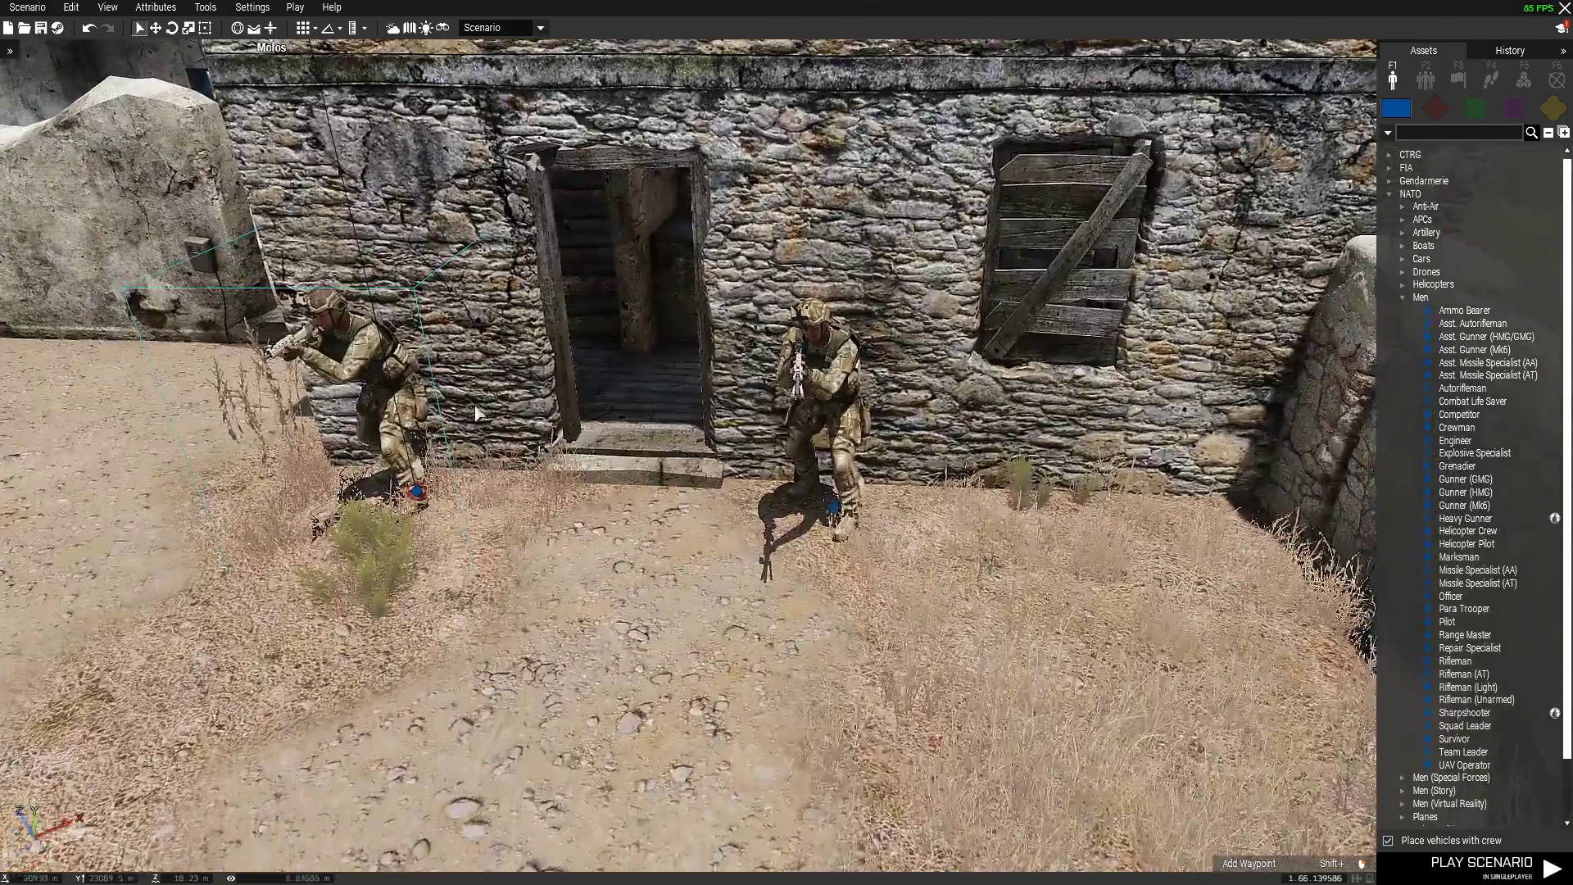
# Set the rifleman's Init code to [this,"LEAN"] call BIS_fnc_ambientAnim;
pyautogui.press('w')
pyautogui.press('a')
pyautogui.moveTo(476, 414); pyautogui.dragTo(810, 490, button='right')
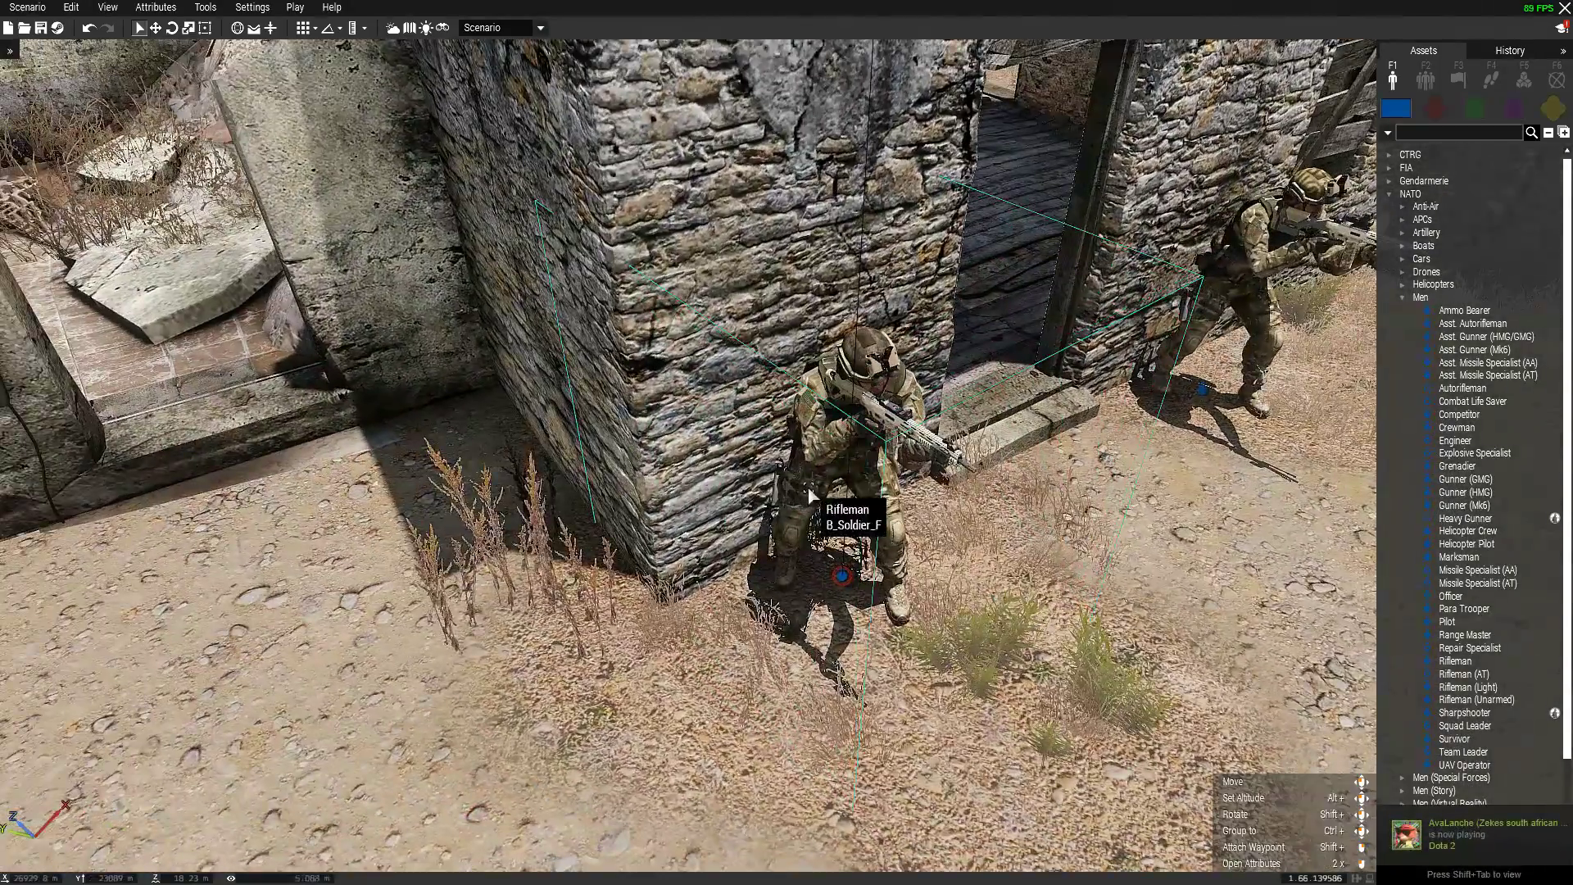
pyautogui.doubleClick(849, 414)
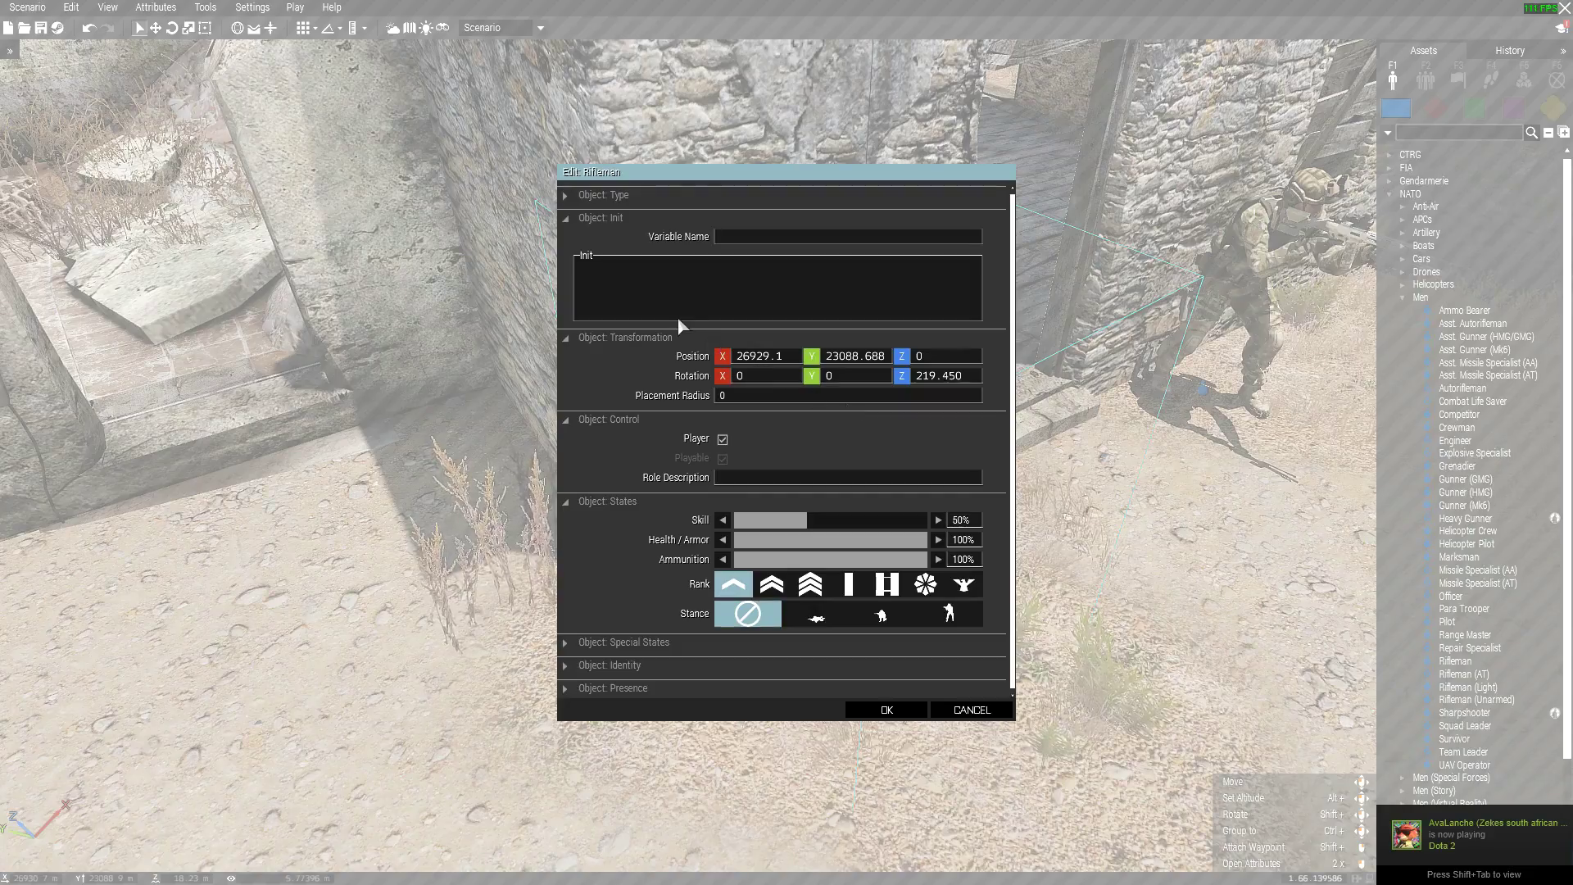
pyautogui.hotkey('ctrl', 'v')
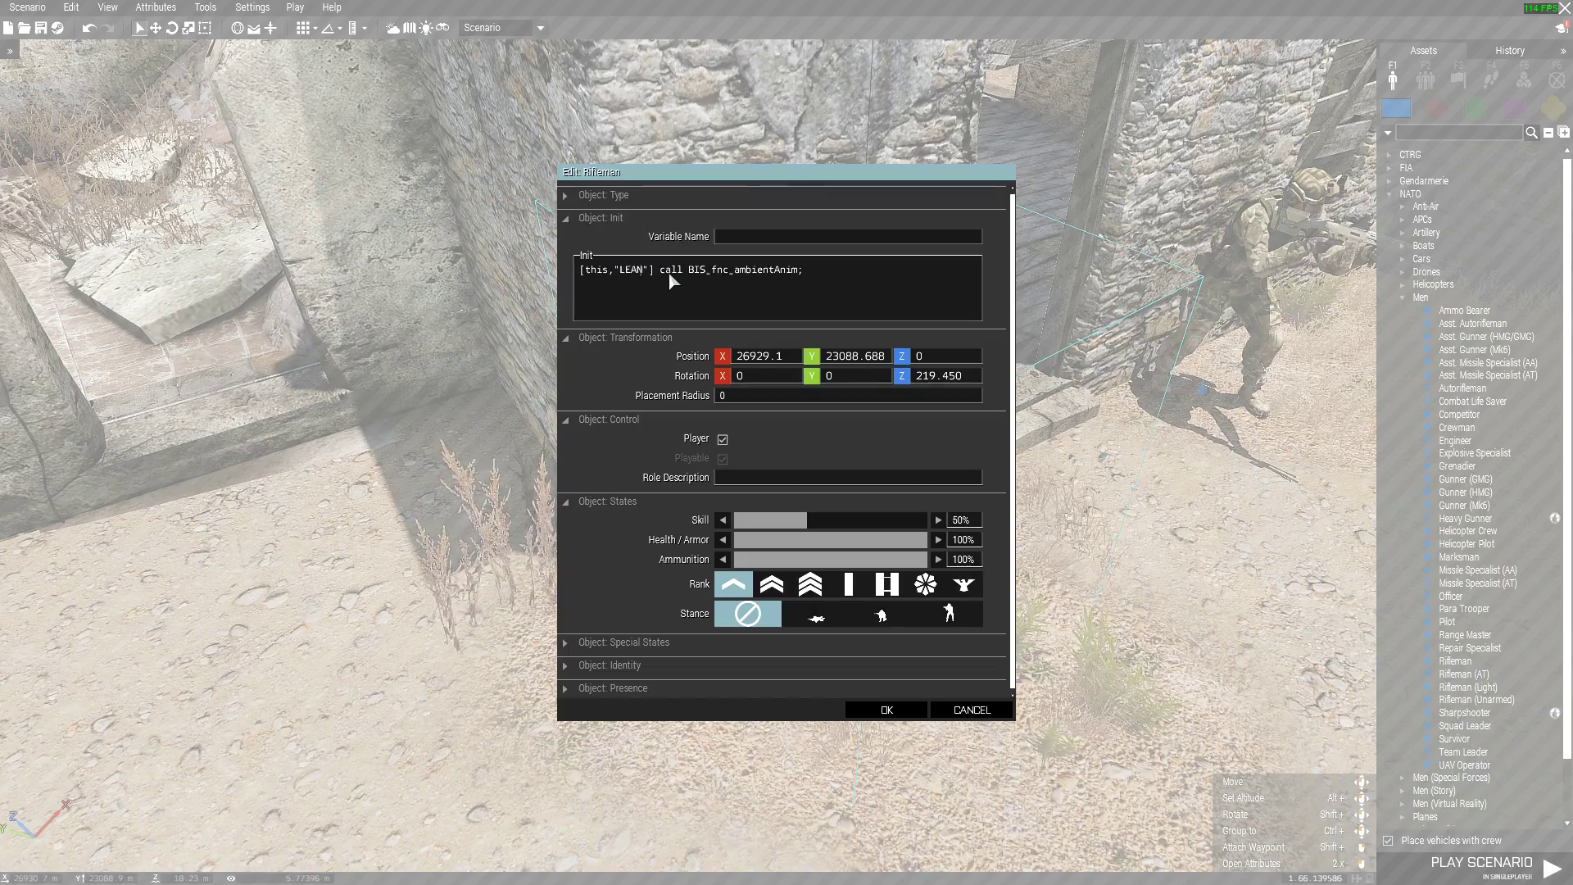
pyautogui.click(882, 708)
# Set the marksman's Init code to [this,"WATCH"] call BIS_fnc_ambientAnim;
pyautogui.press('d')
pyautogui.moveTo(881, 708); pyautogui.dragTo(745, 440, button='right')
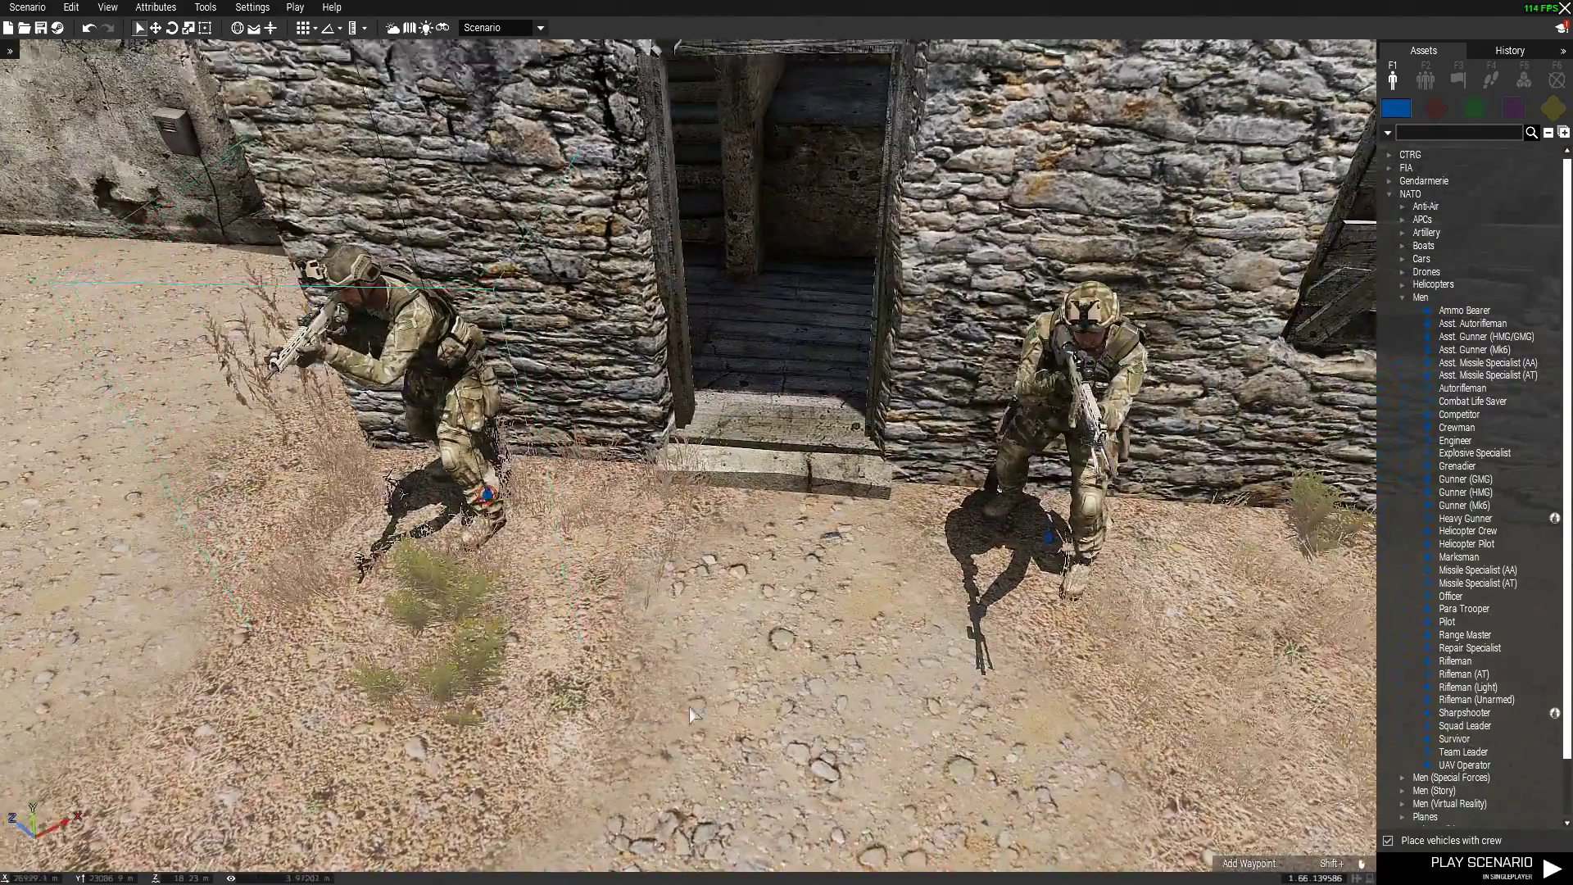
pyautogui.doubleClick(750, 451)
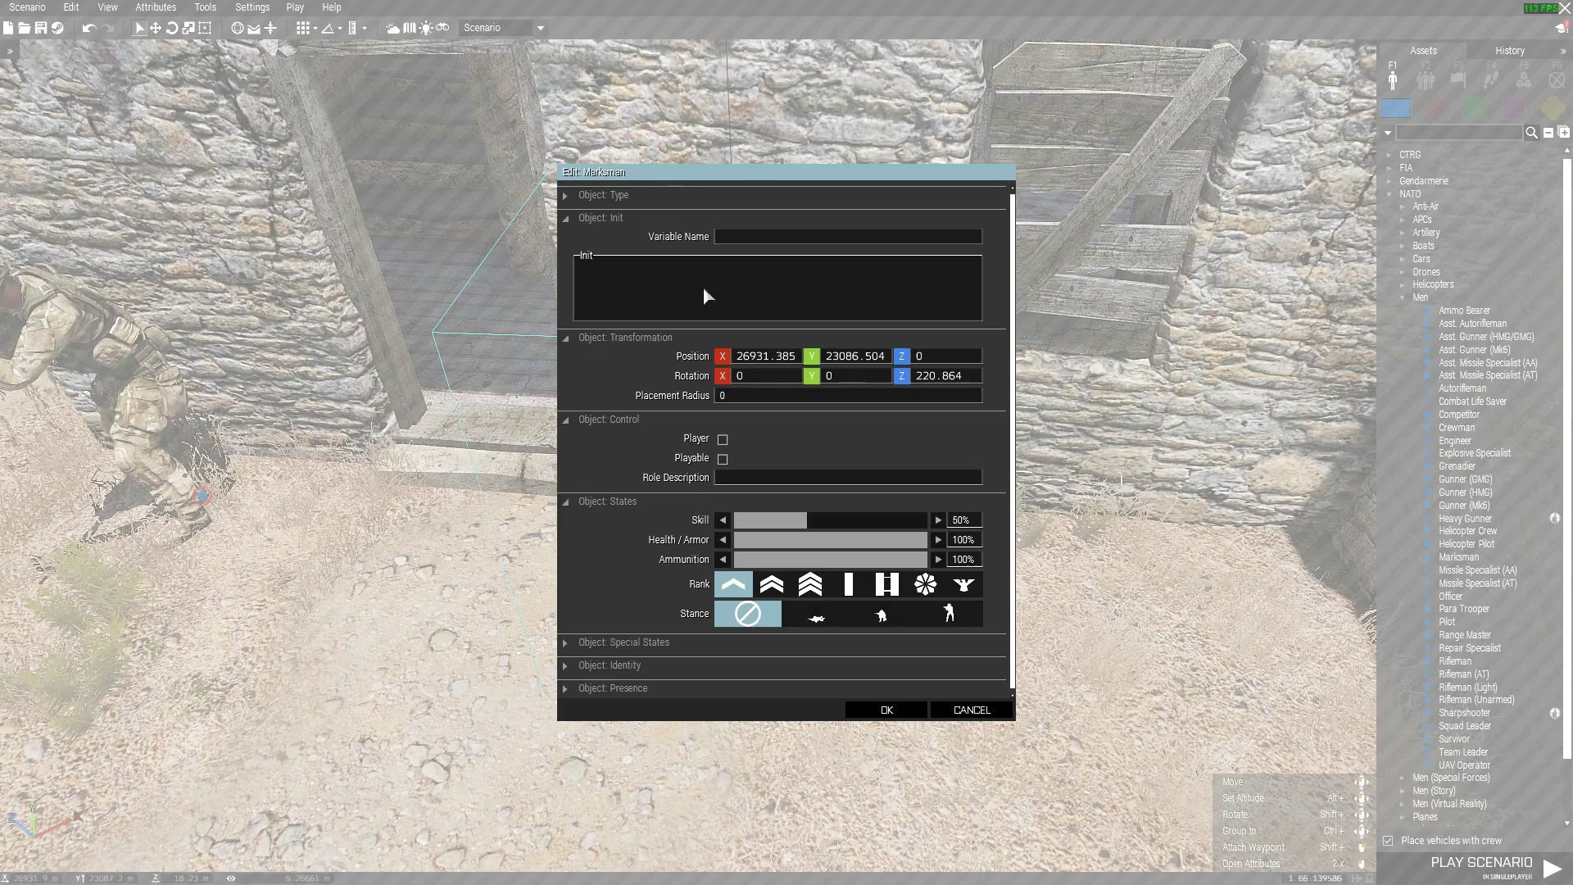
pyautogui.click(615, 279)
pyautogui.write('[this,"SIT_HIGH2"] call BIS_fnc_ambientAnim;')
pyautogui.moveTo(624, 271); pyautogui.dragTo(660, 273)
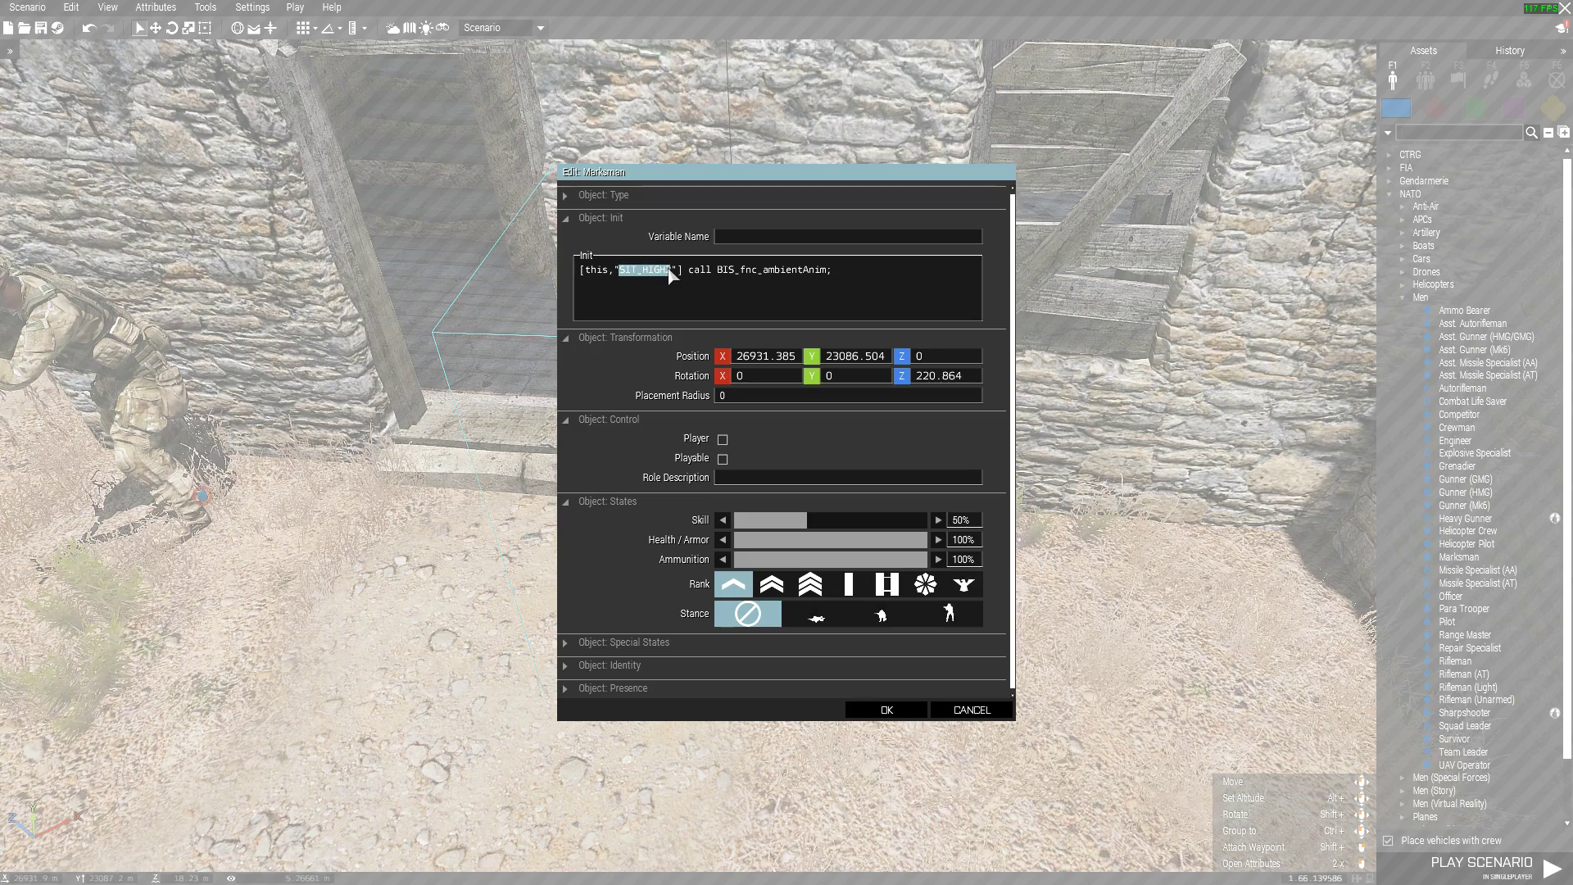
pyautogui.write('WATC')
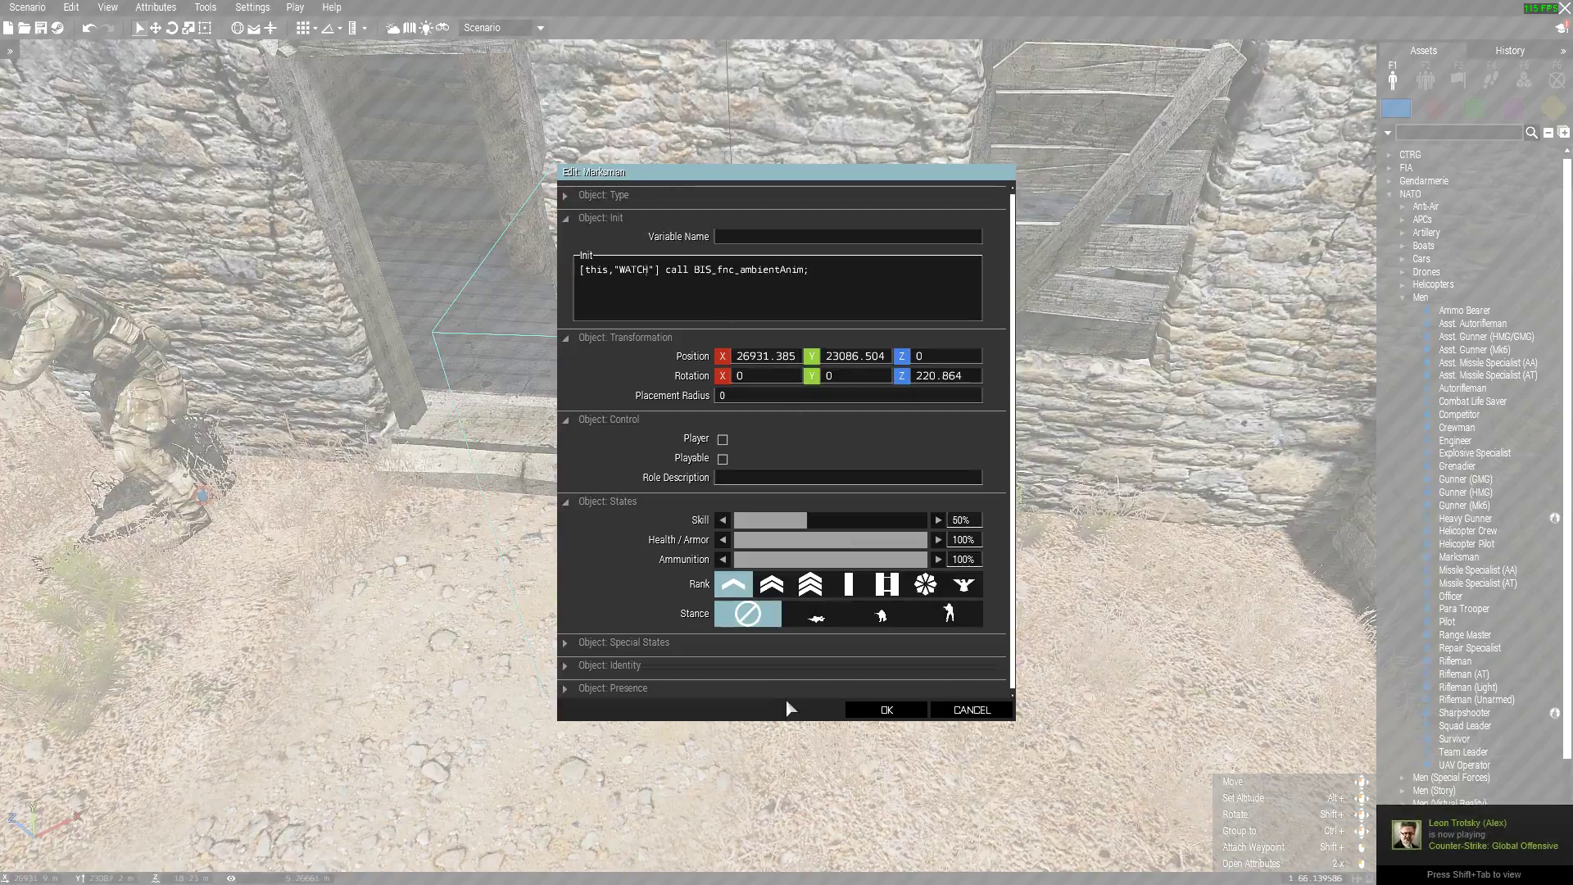
pyautogui.click(881, 710)
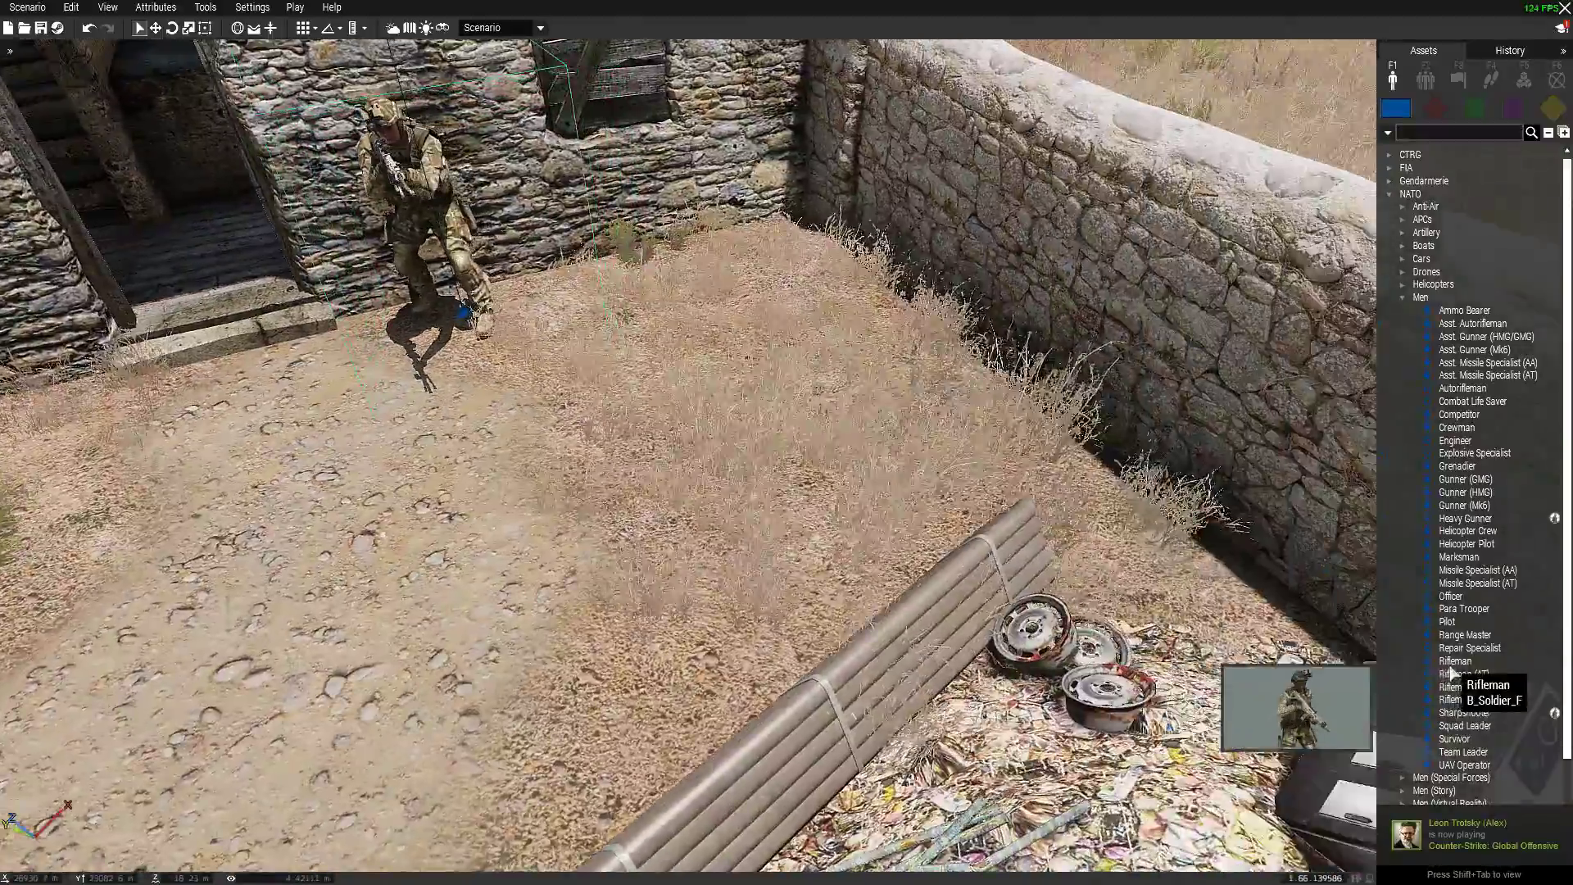
# Place another NATO Rifleman near the corner with the boundary wall and rotate him to face away from the house
pyautogui.click(1456, 661)
pyautogui.click(787, 375)
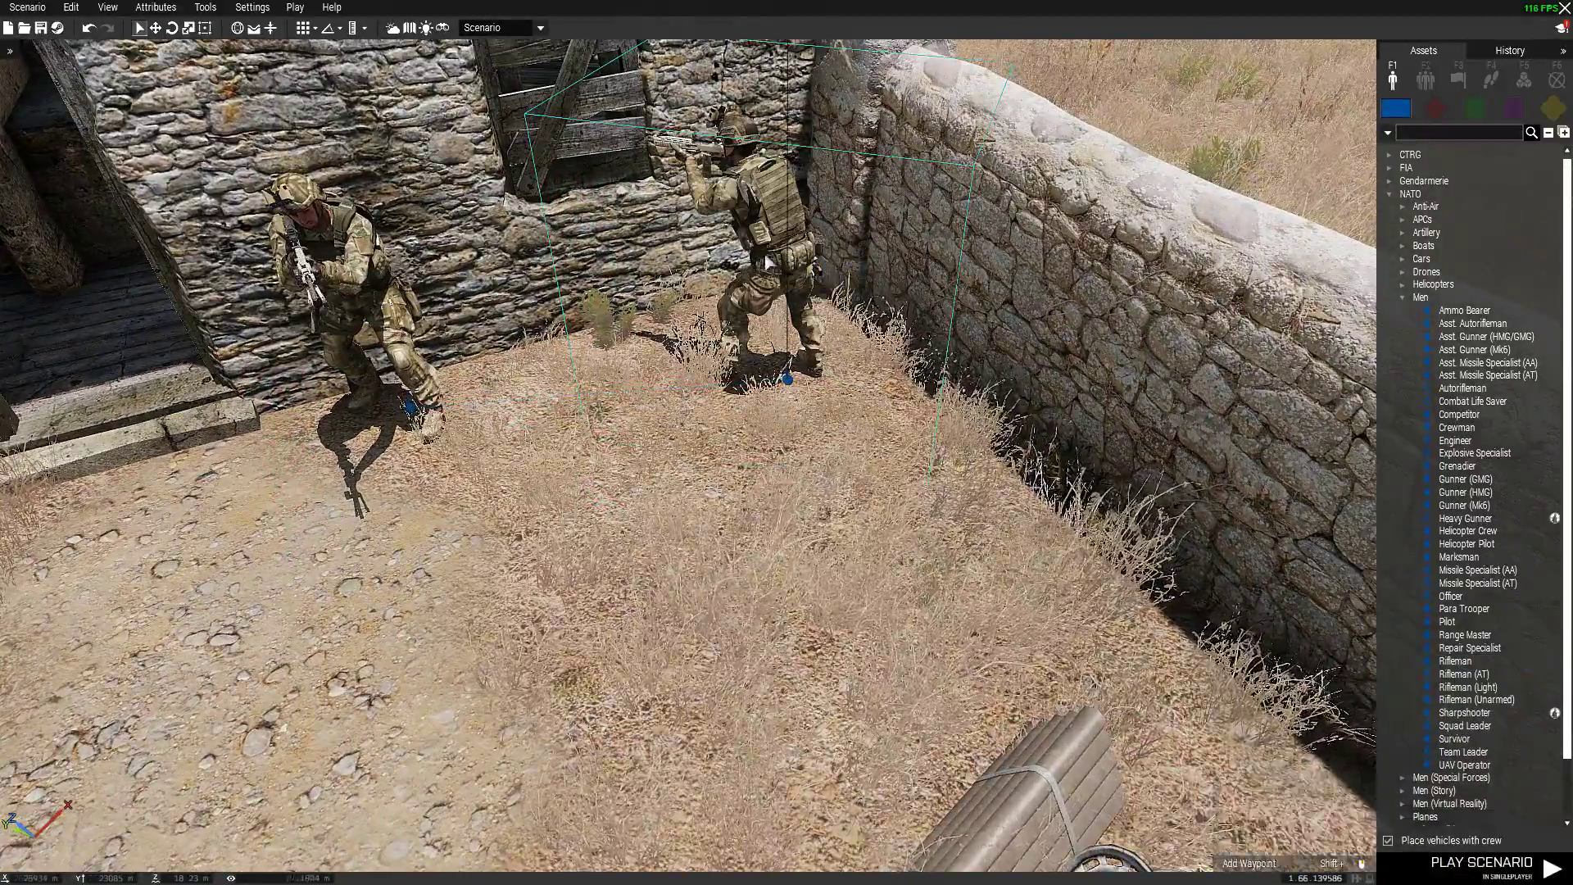
pyautogui.keyDown('shift'); pyautogui.moveTo(796, 234); pyautogui.dragTo(809, 552); pyautogui.keyUp('shift')
# Place a NATO Pilot on the ground in front of the three soldiers
pyautogui.moveTo(808, 552); pyautogui.dragTo(623, 552, button='right')
pyautogui.press('s')
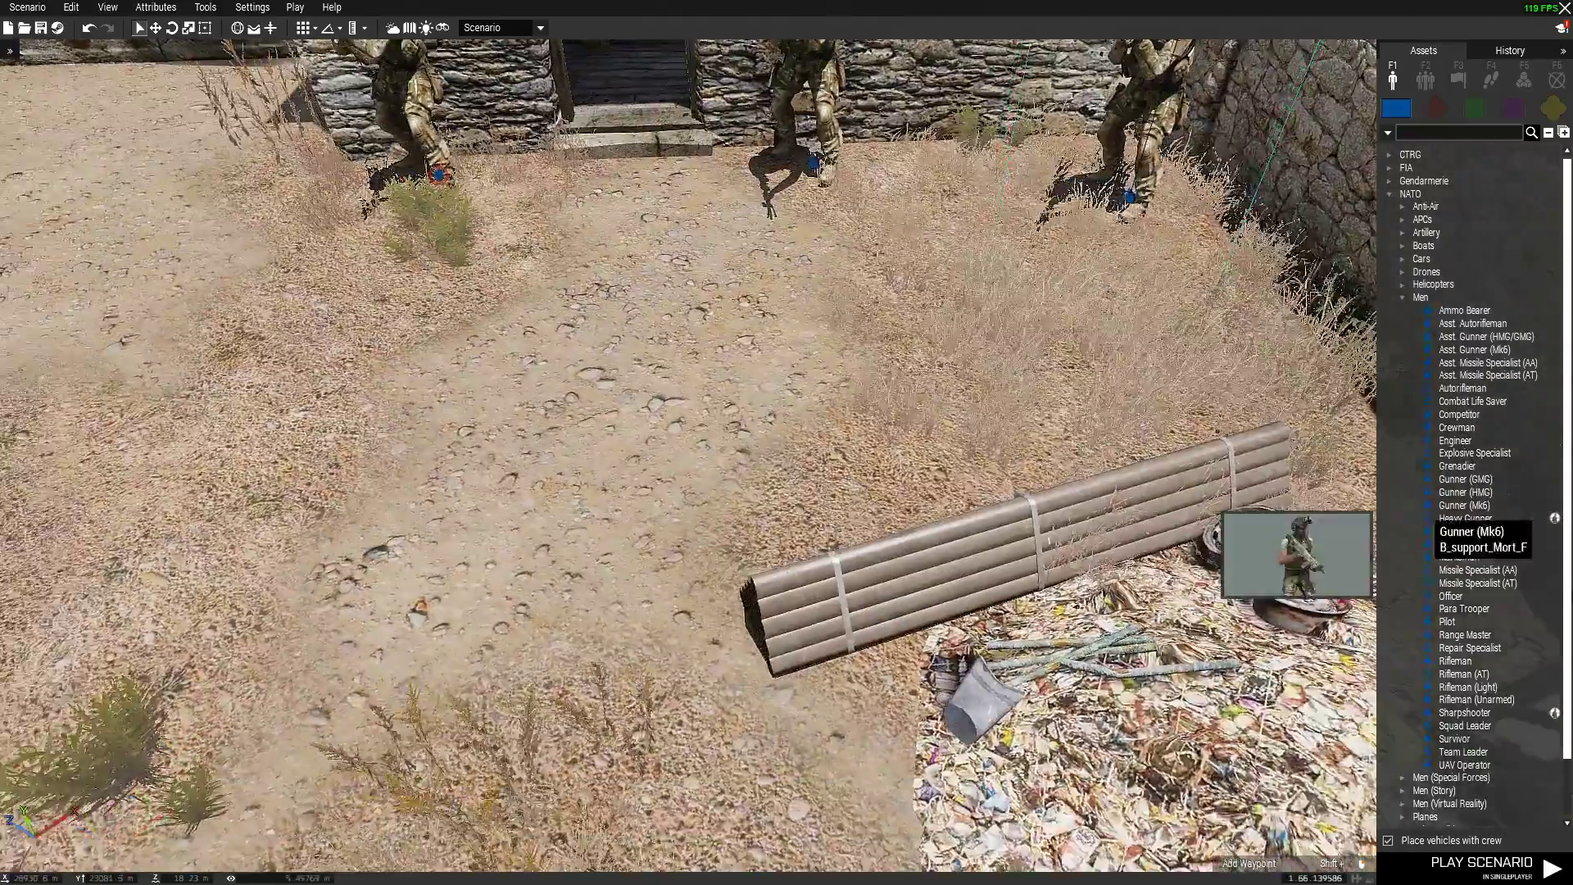
pyautogui.press('w')
pyautogui.click(1475, 609)
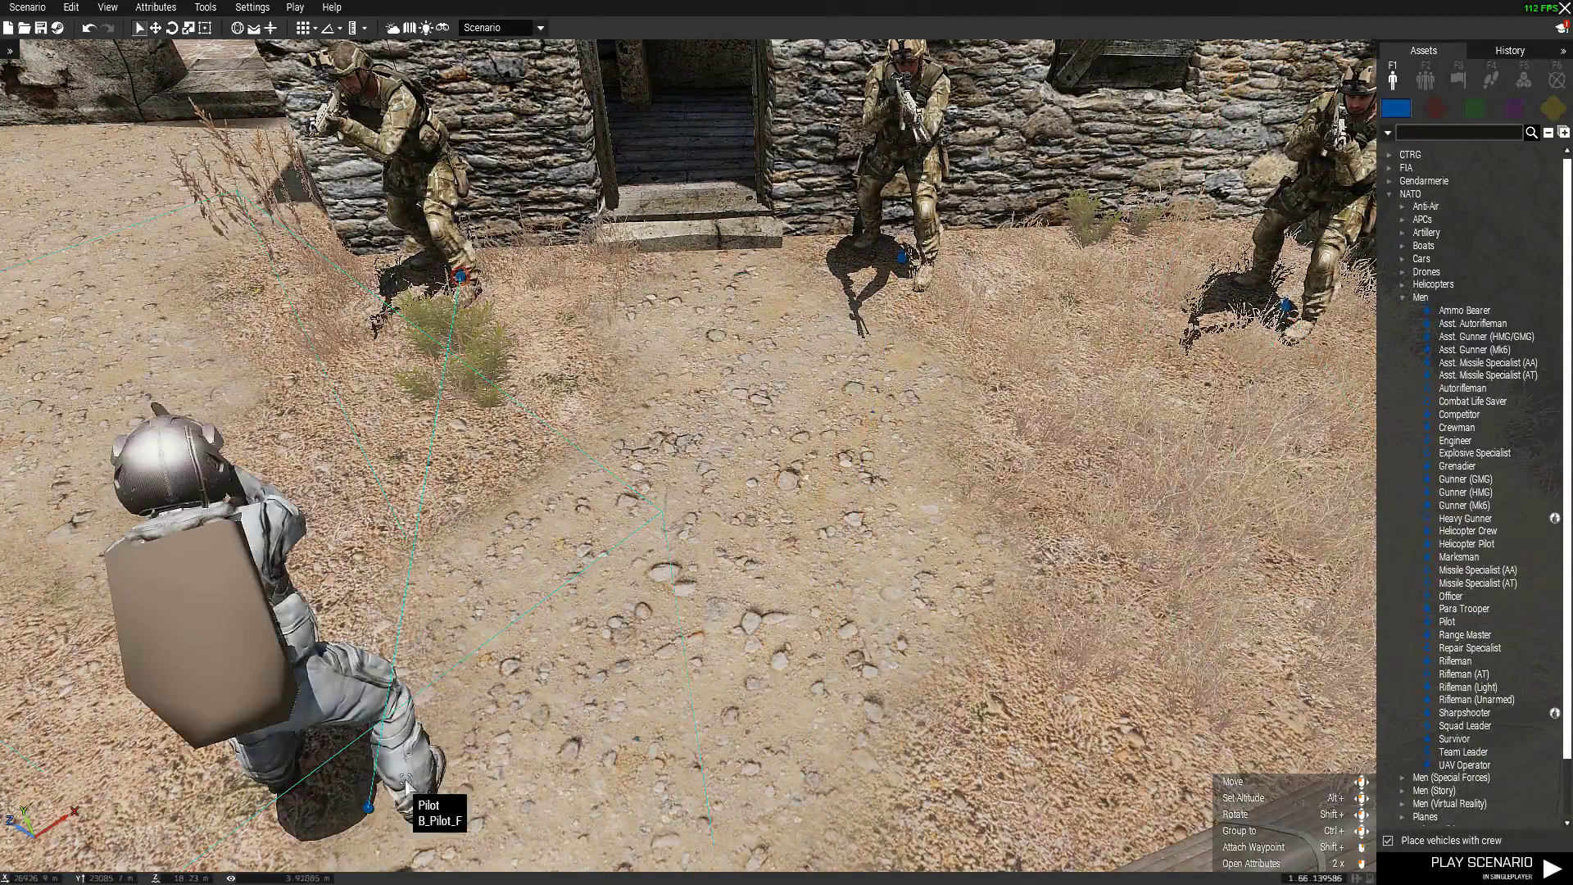
pyautogui.click(488, 660)
# Make the pilot the player unit and play the scenario
pyautogui.doubleClick(508, 676)
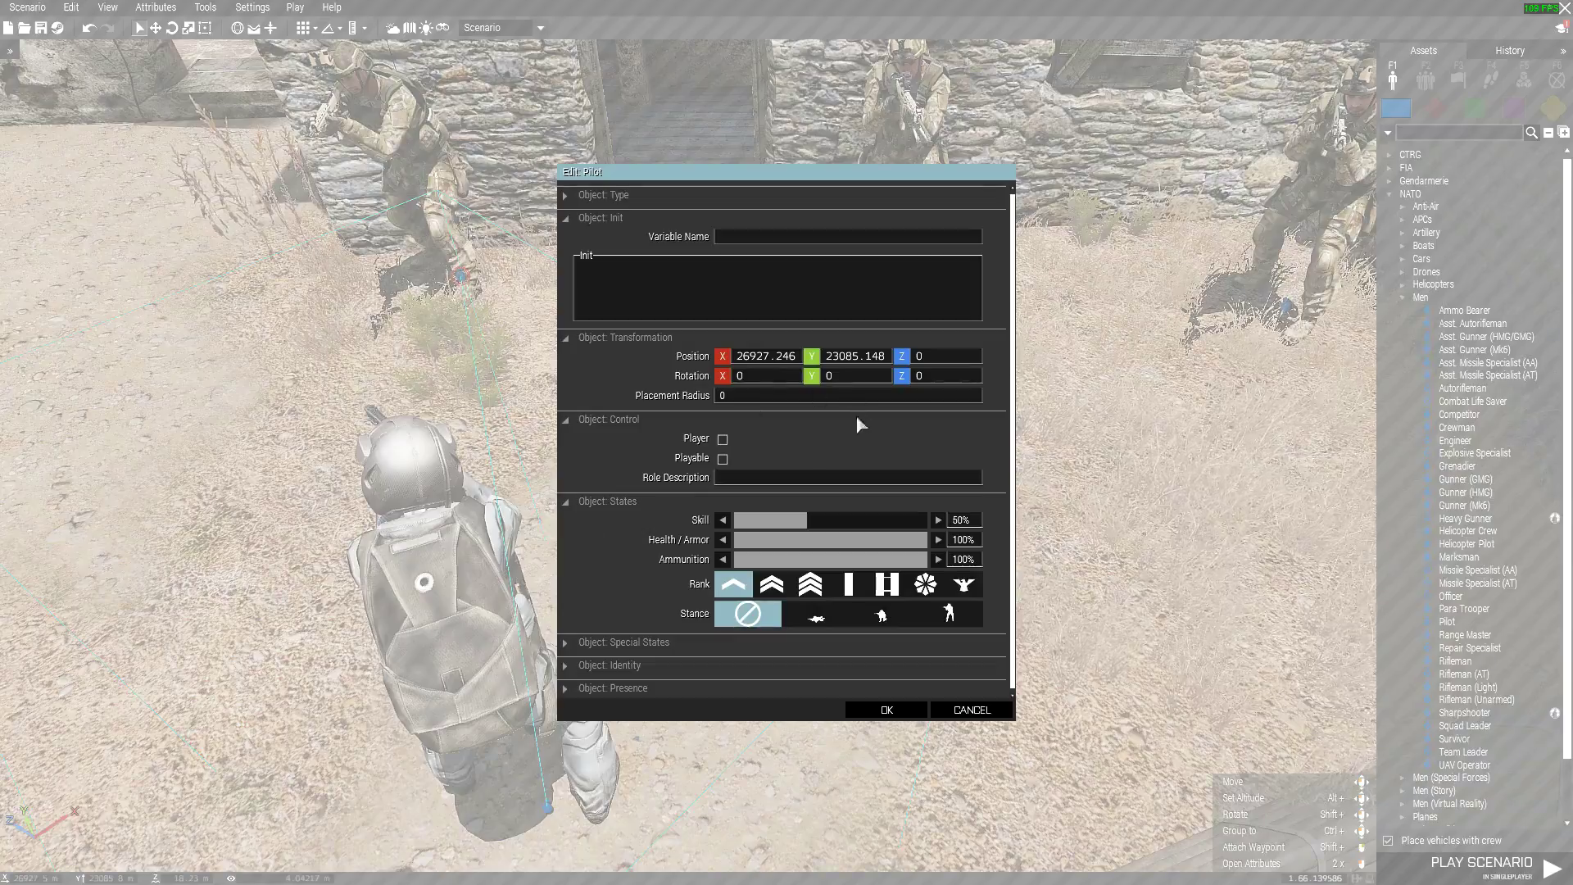
pyautogui.click(887, 710)
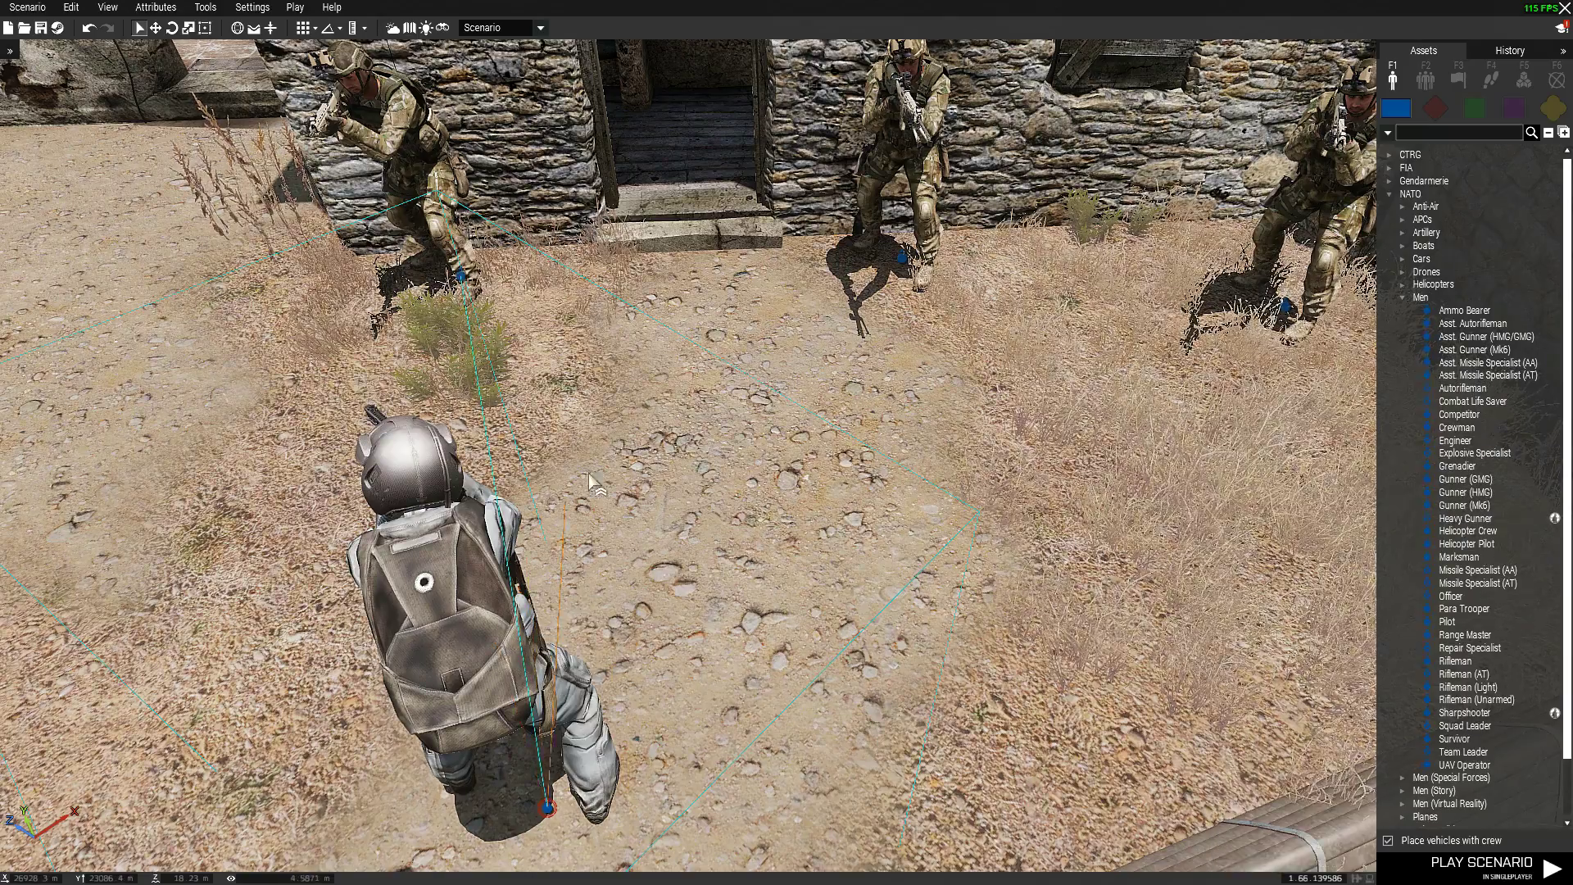
pyautogui.press('Return')
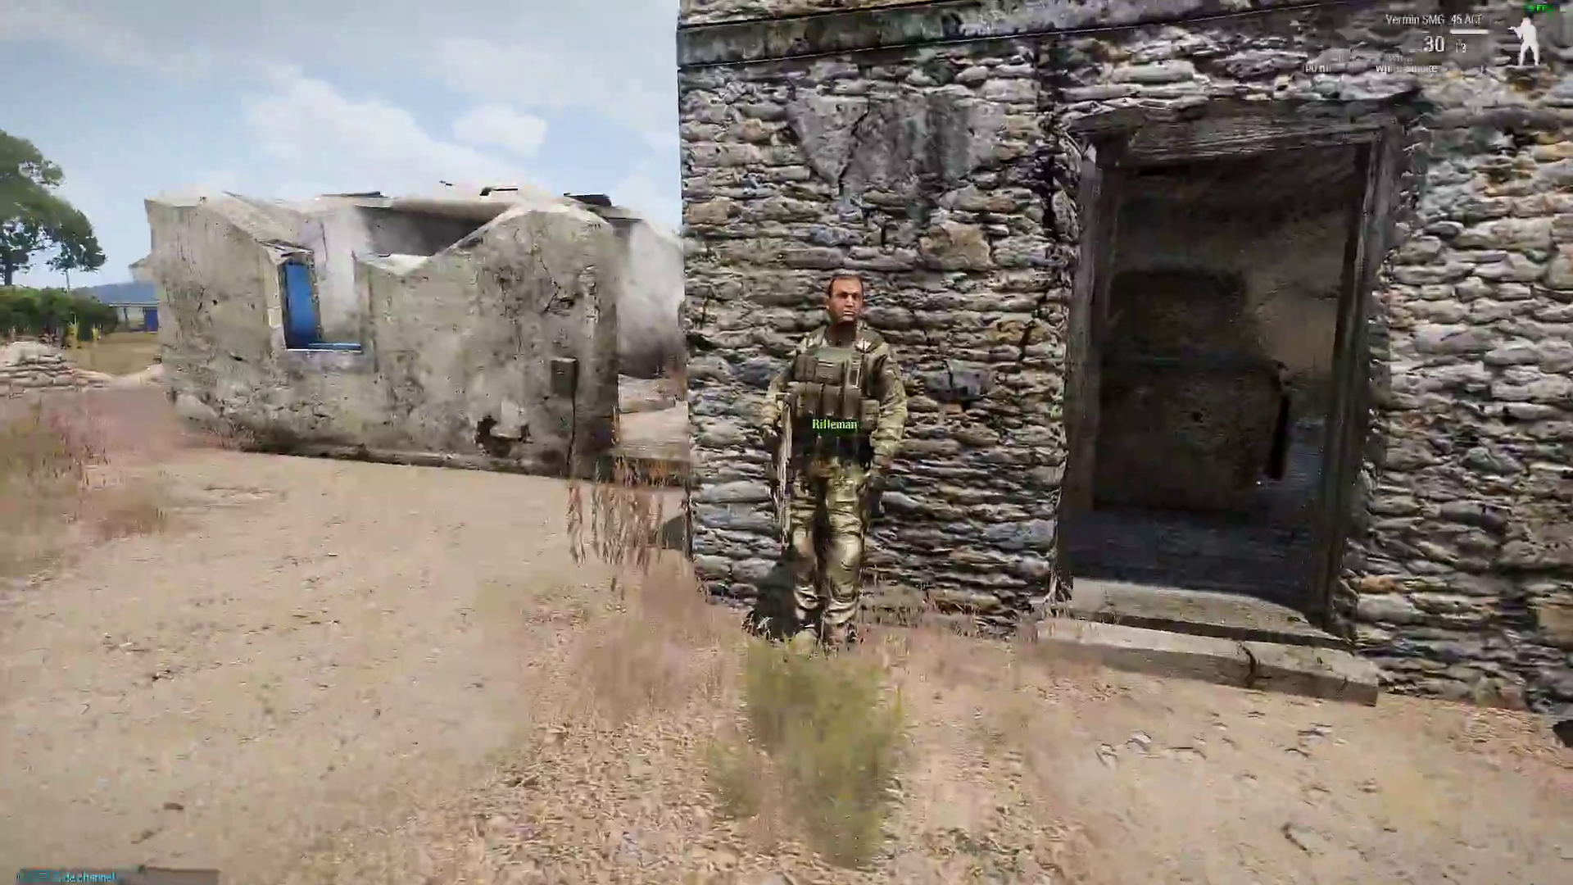
# Inspect the soldiers' ambient animations from the front and side in the running scenario and return to the editor
pyautogui.press('w')
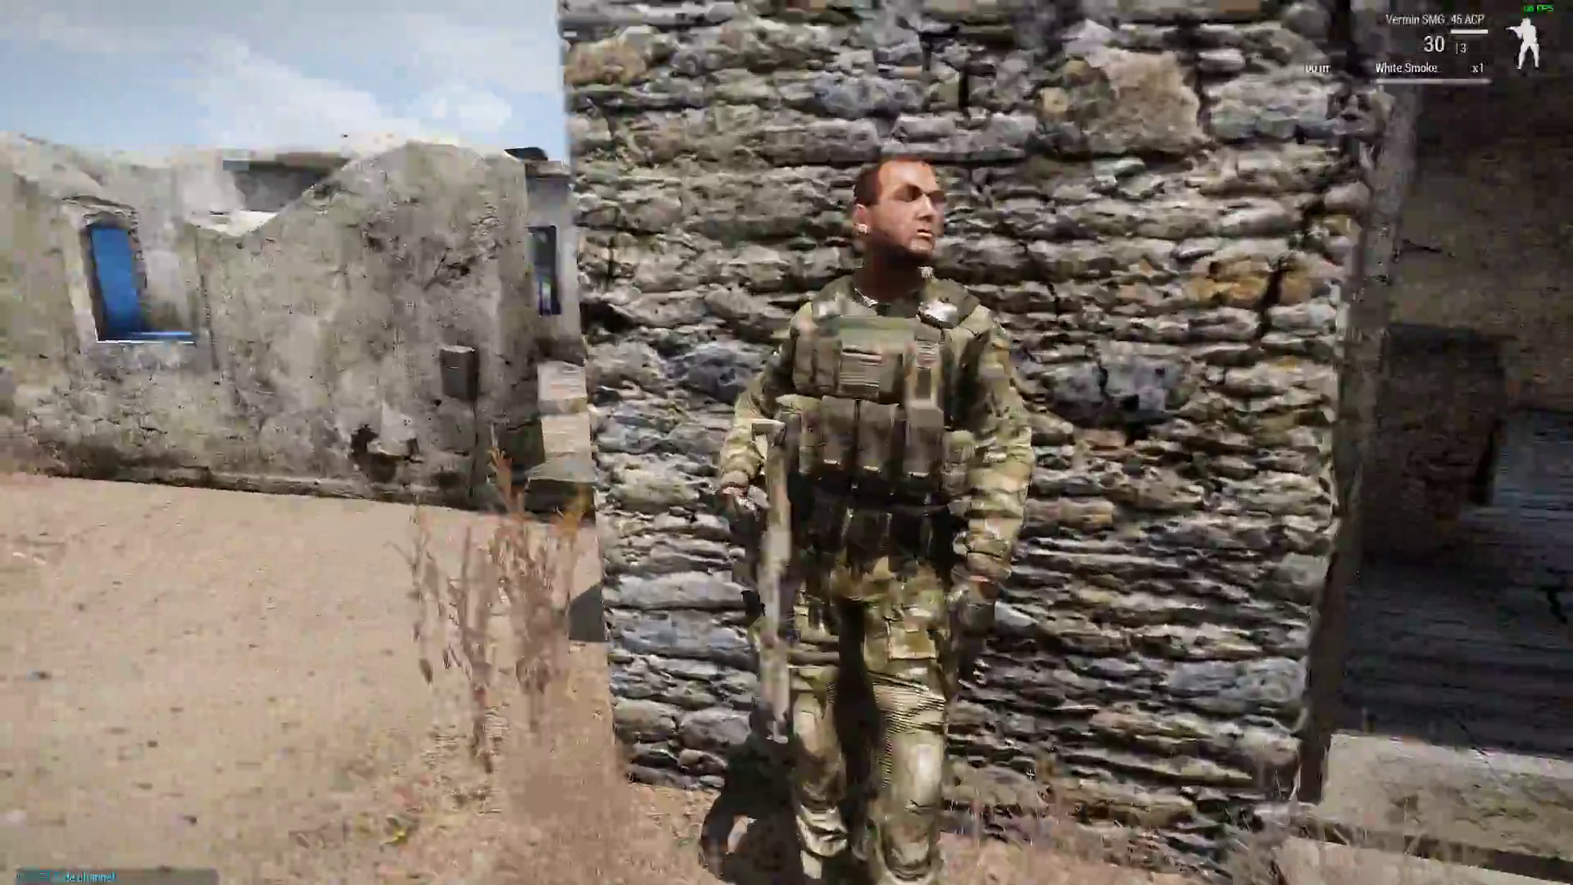
pyautogui.press('d')
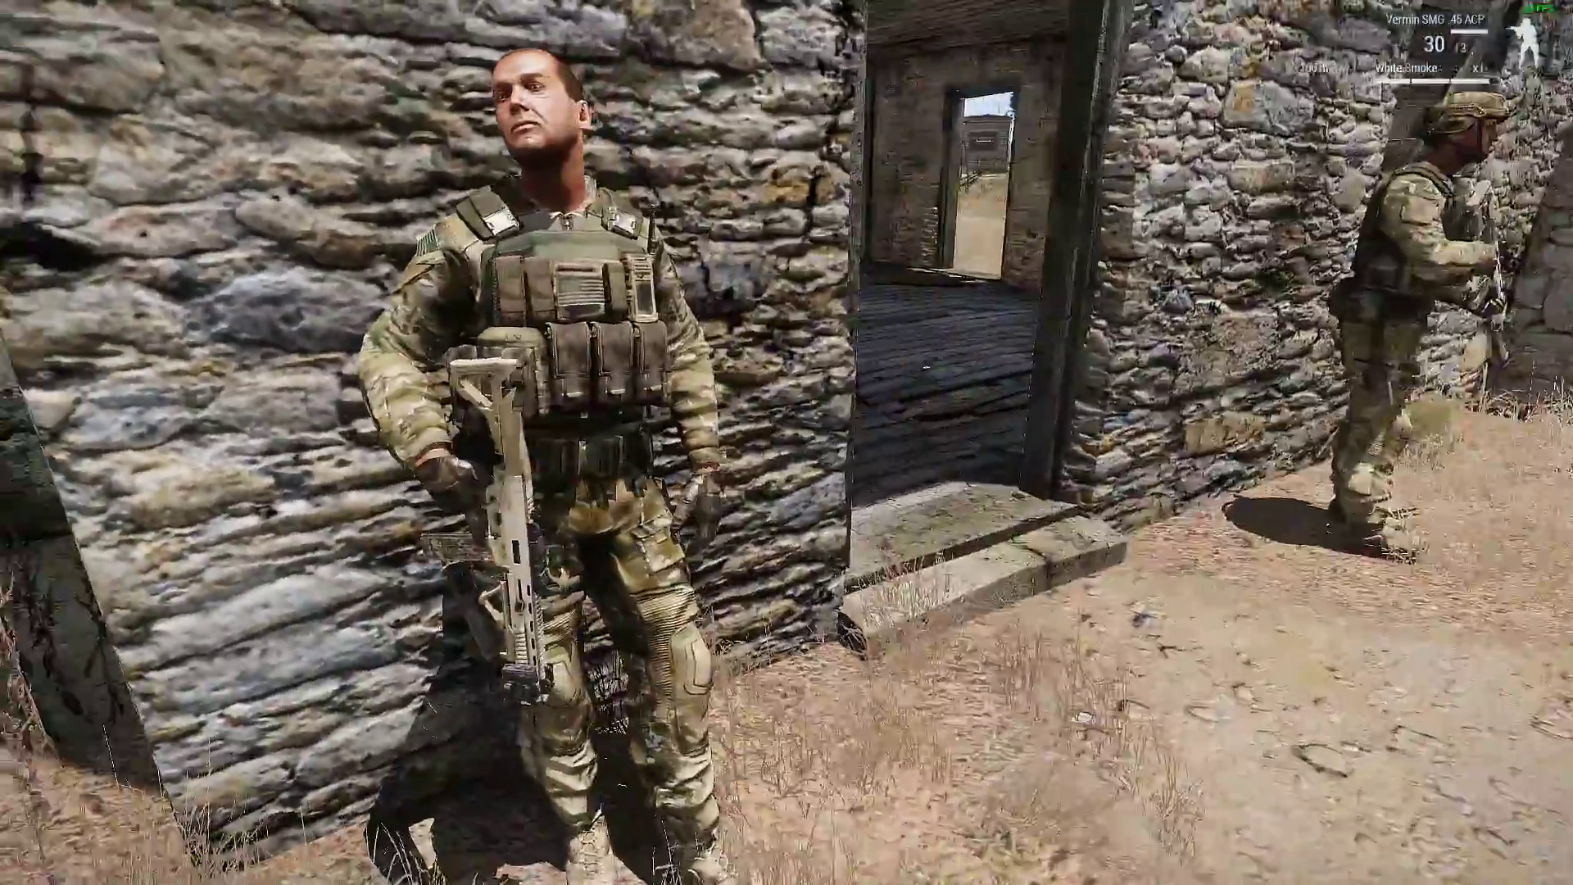
pyautogui.press('a')
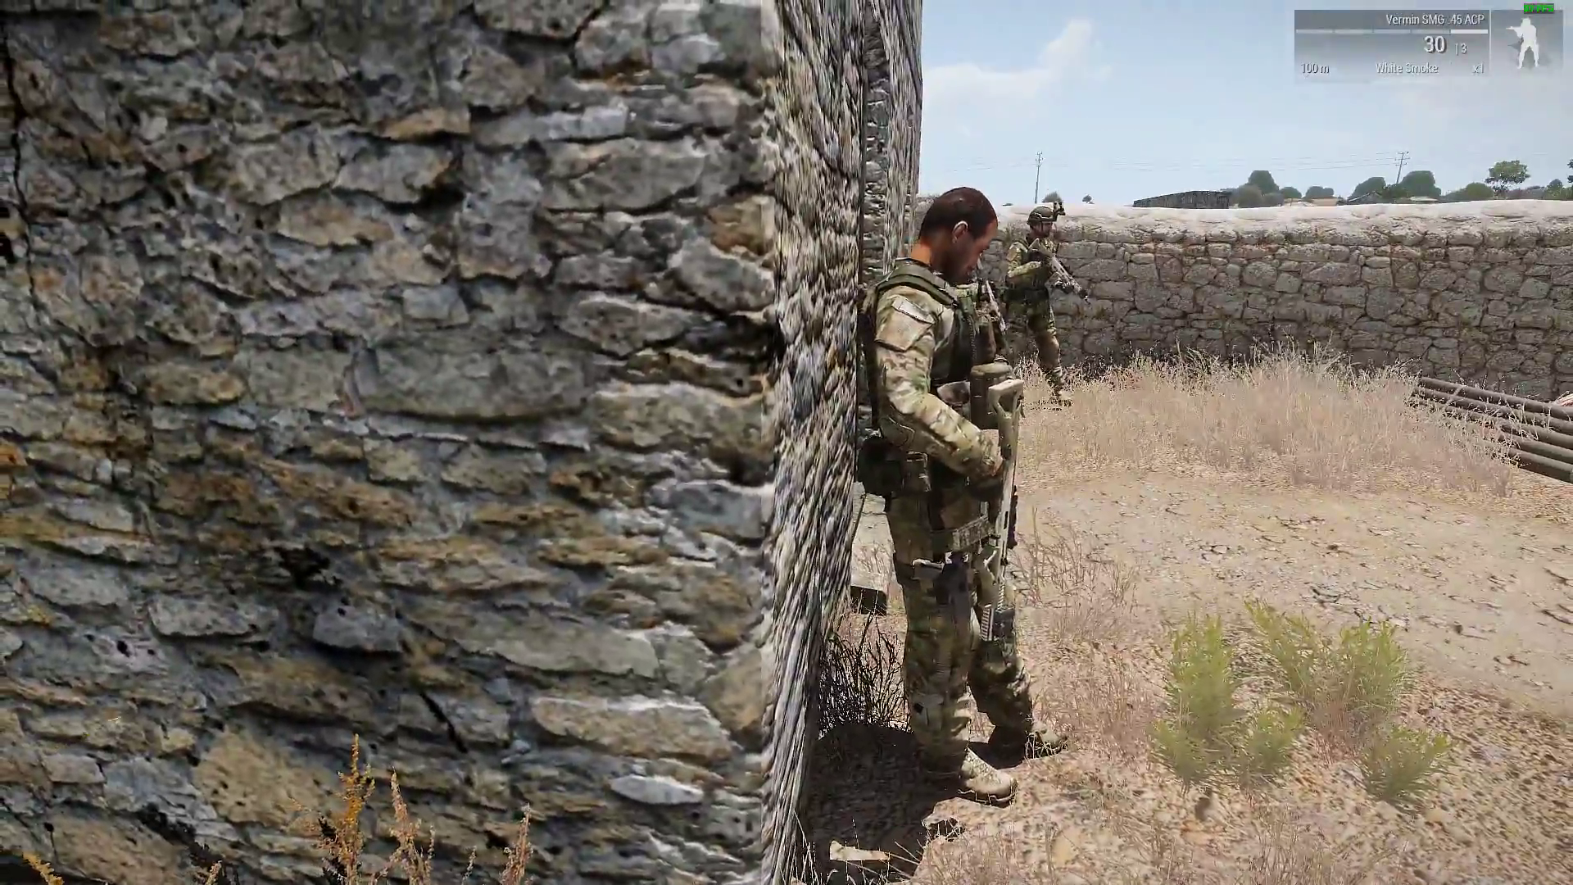
pyautogui.press('d')
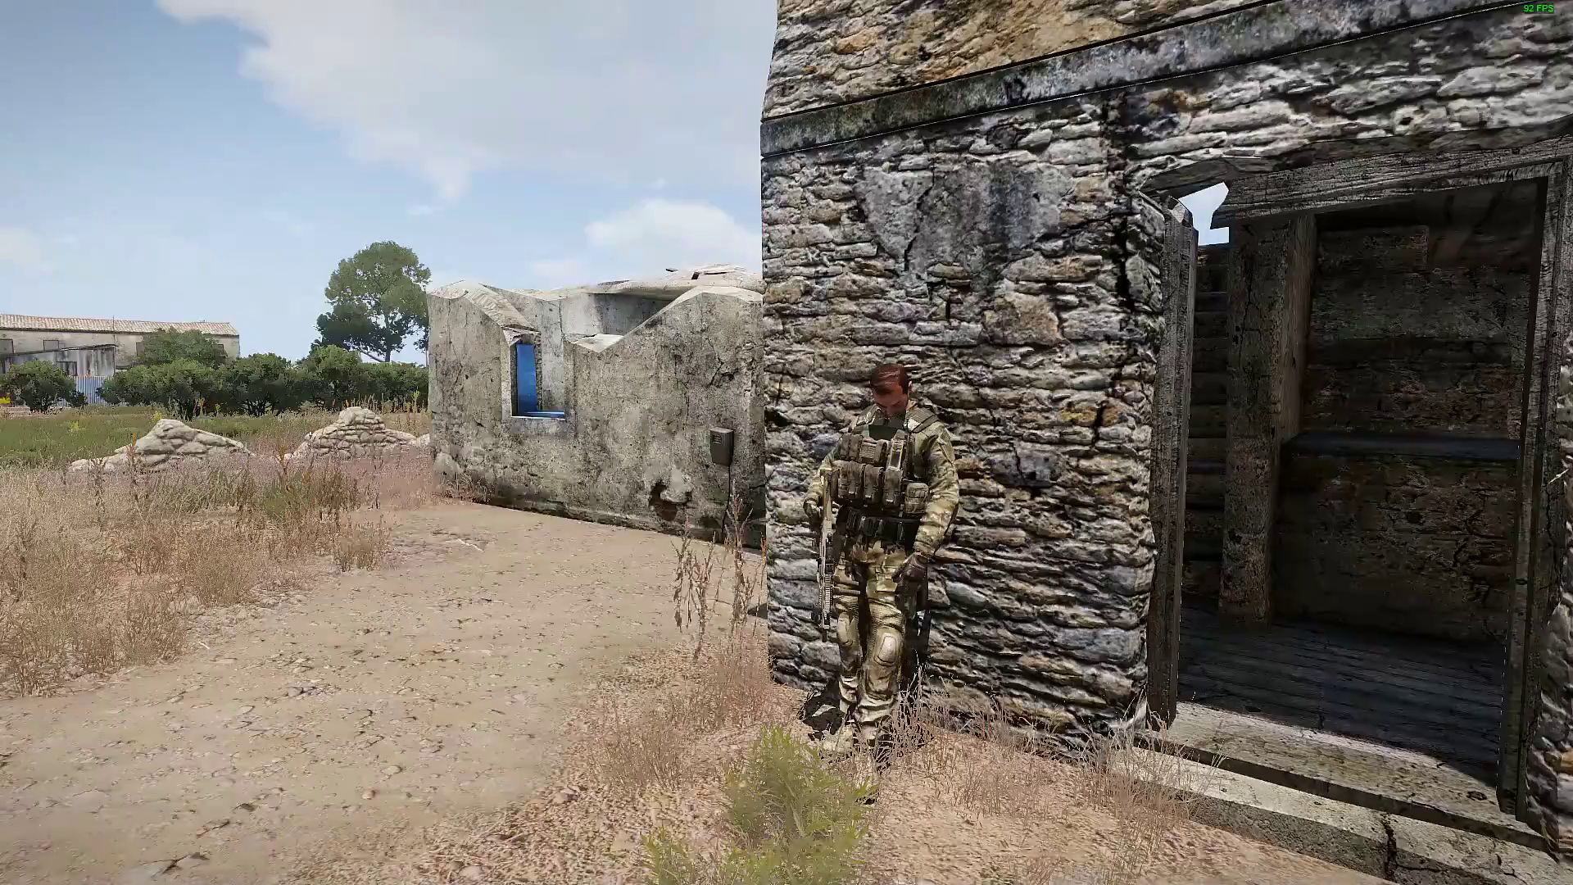
pyautogui.press('Escape')
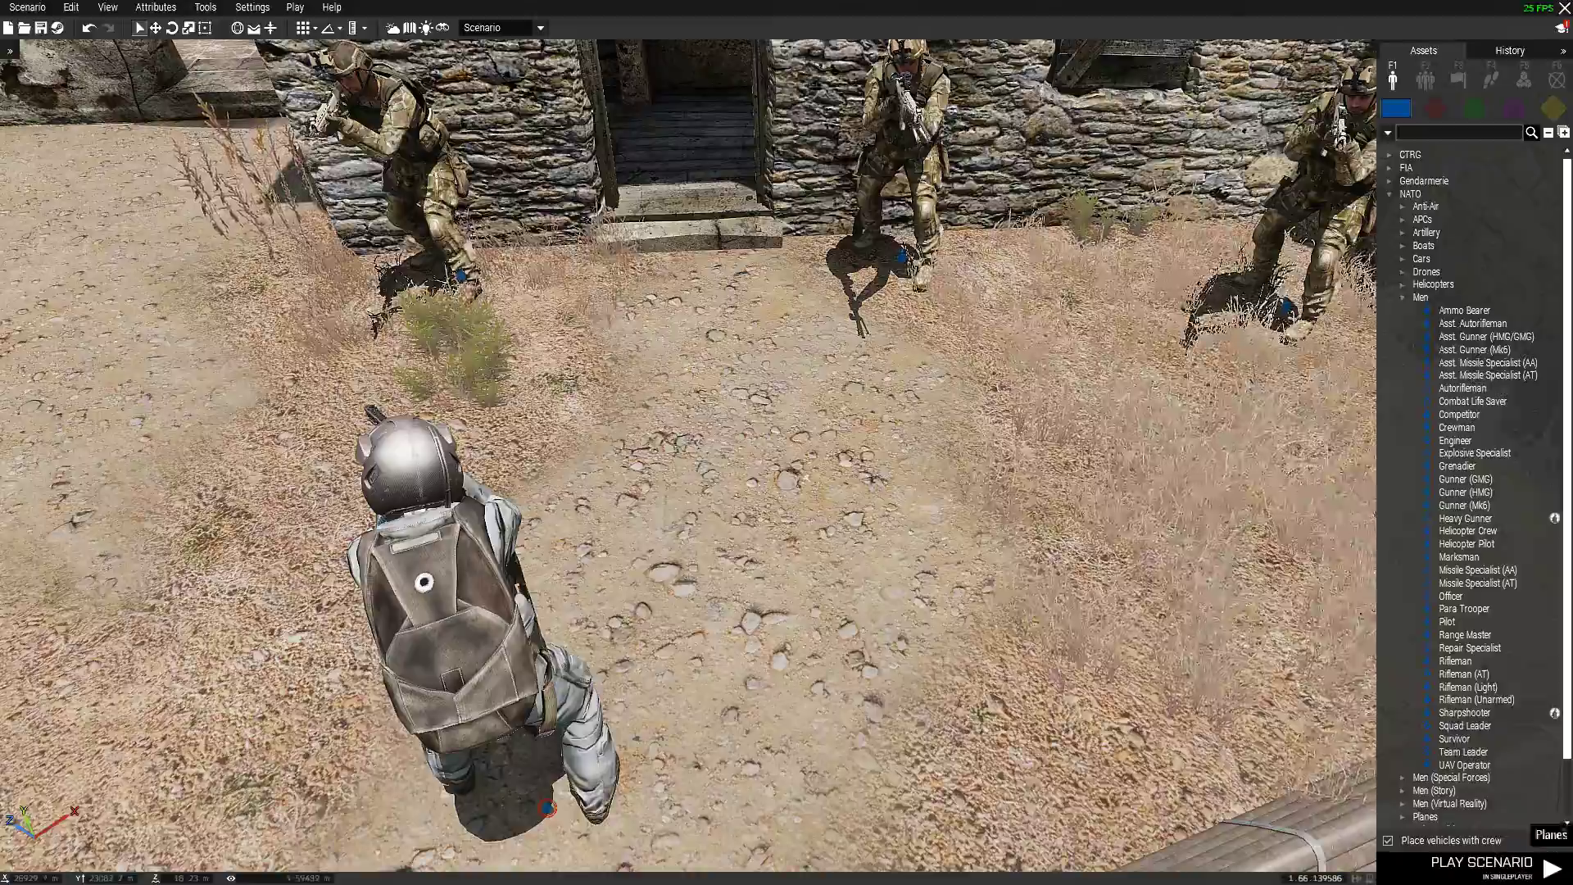
# Delete the player pilot and the rifleman near the boundary wall, keeping the two soldiers beside the doorway
pyautogui.moveTo(779, 379)
pyautogui.mouseDown(button='right')
pyautogui.moveTo(779, 246)
pyautogui.moveTo(780, 380)
pyautogui.mouseUp(button='right')
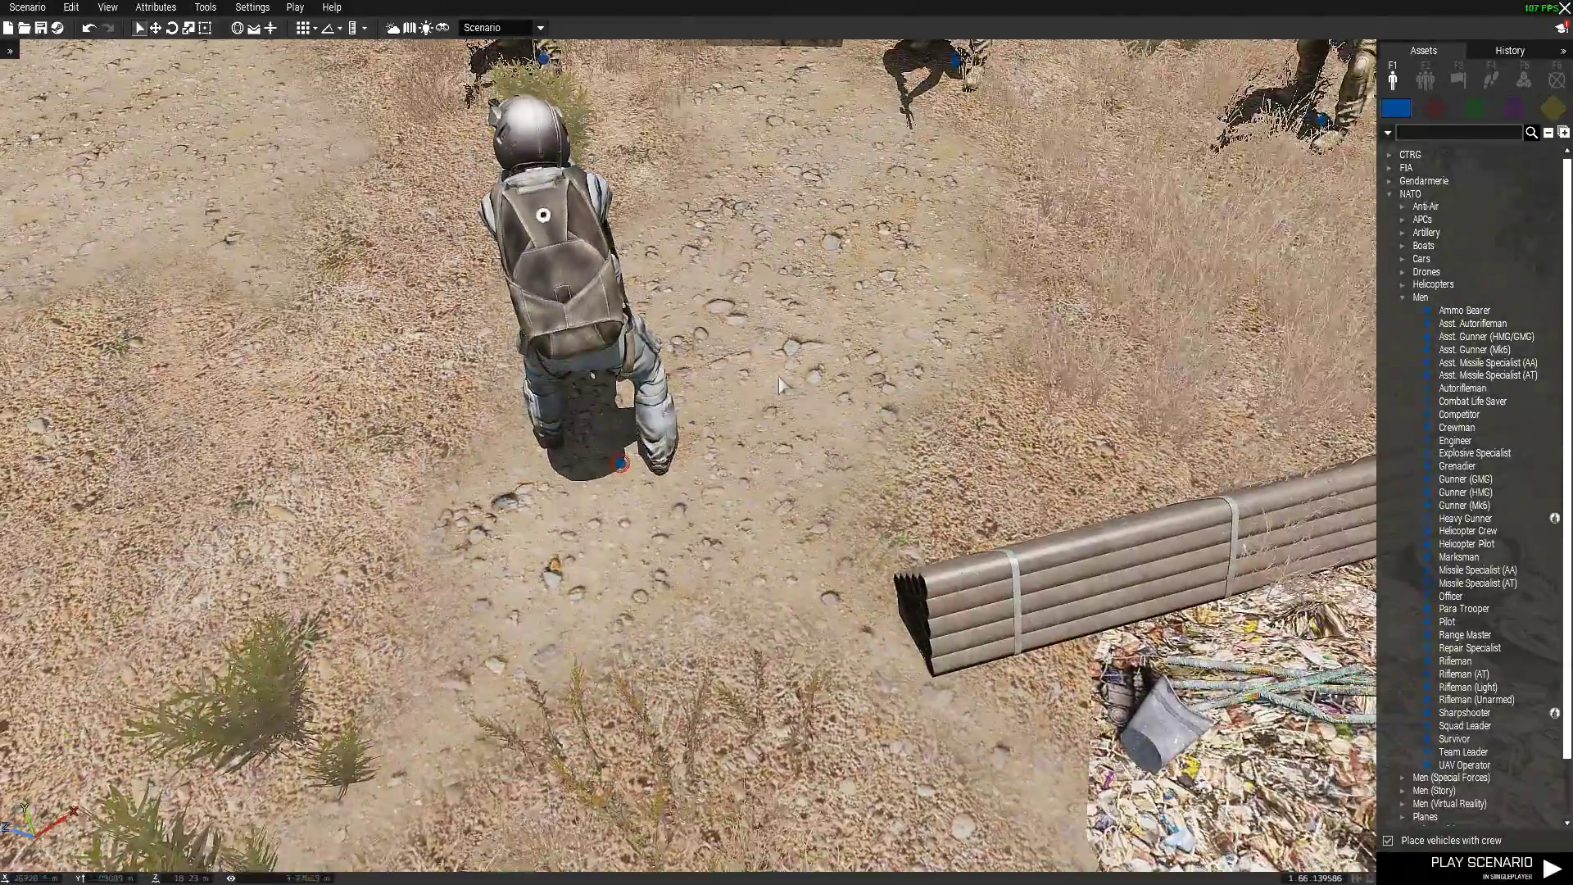
pyautogui.moveTo(559, 465); pyautogui.dragTo(676, 504, button='right')
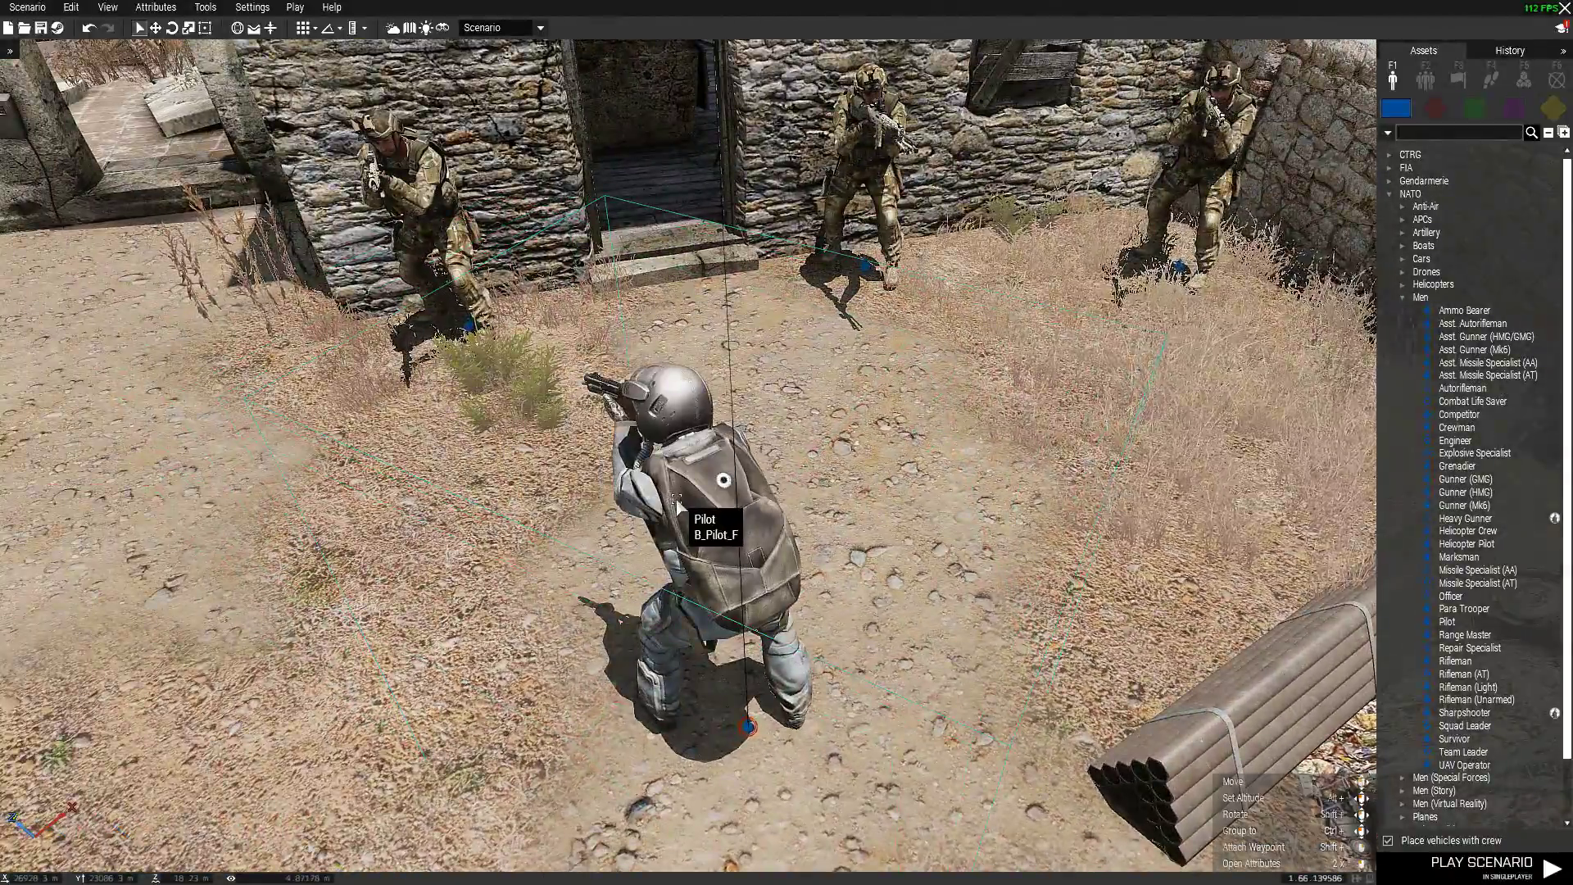
pyautogui.press('w')
pyautogui.press('d')
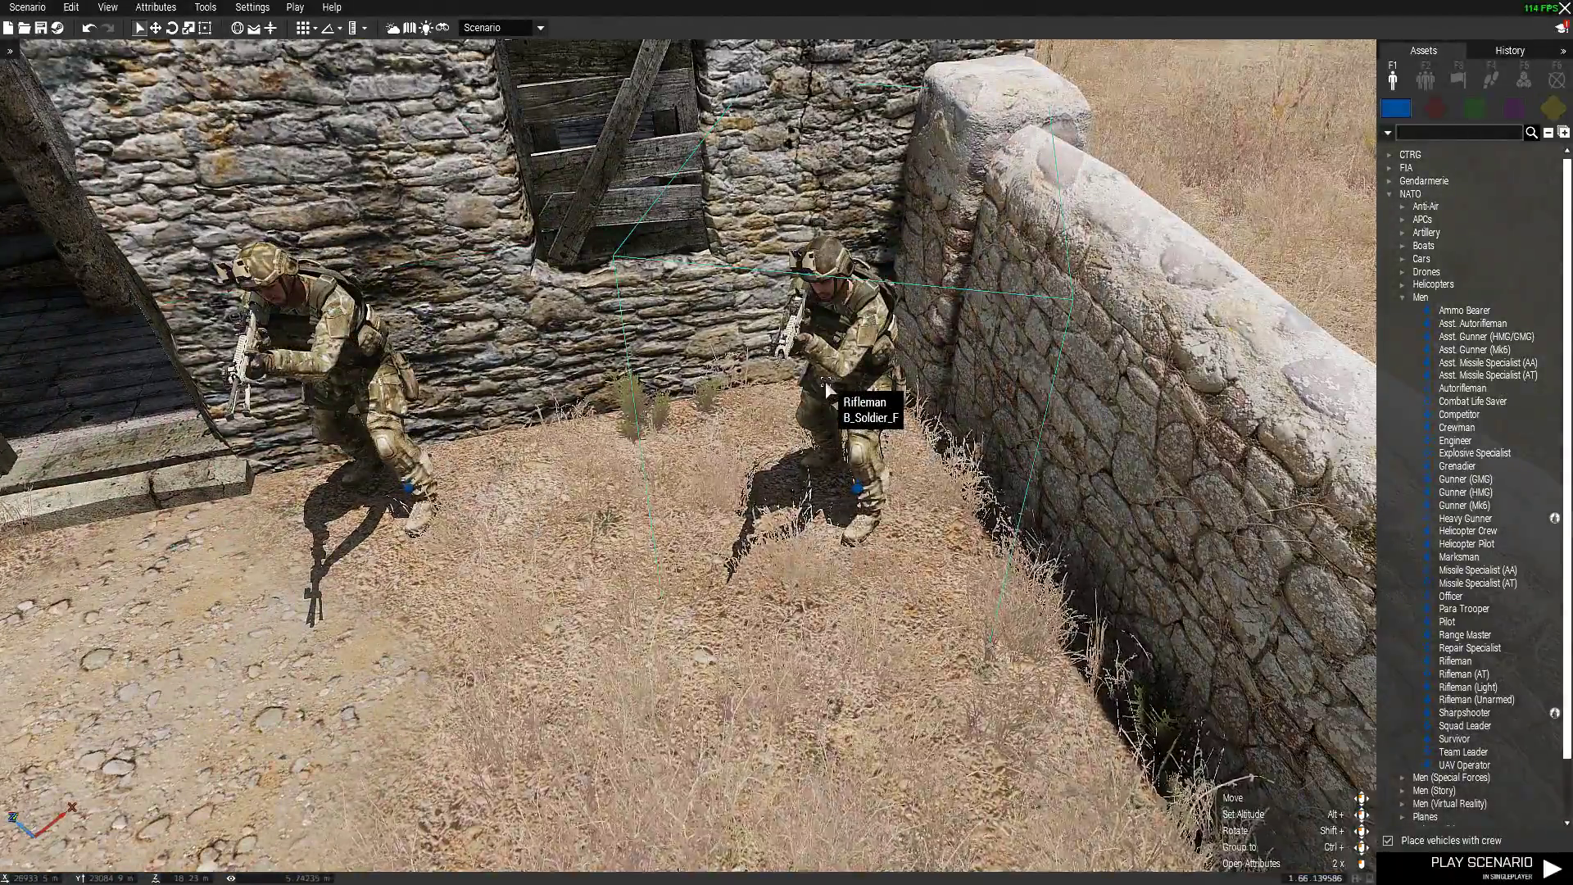
pyautogui.press('s')
pyautogui.press('a')
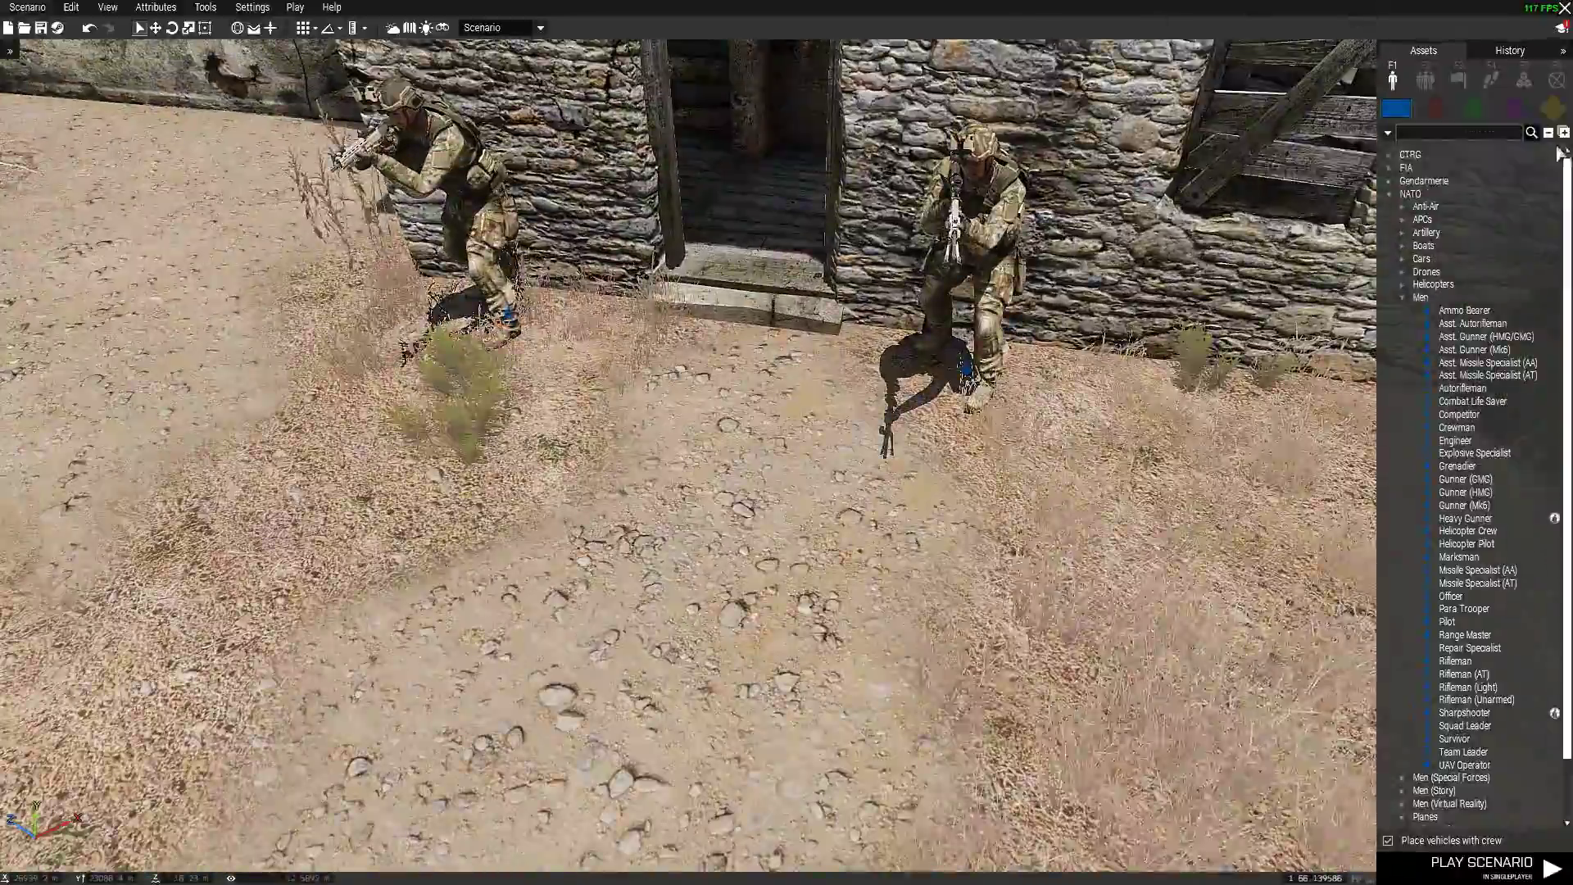
# Place an OPFOR CSAT Rifleman outside the far end of the boundary wall and play the scenario
pyautogui.click(1435, 108)
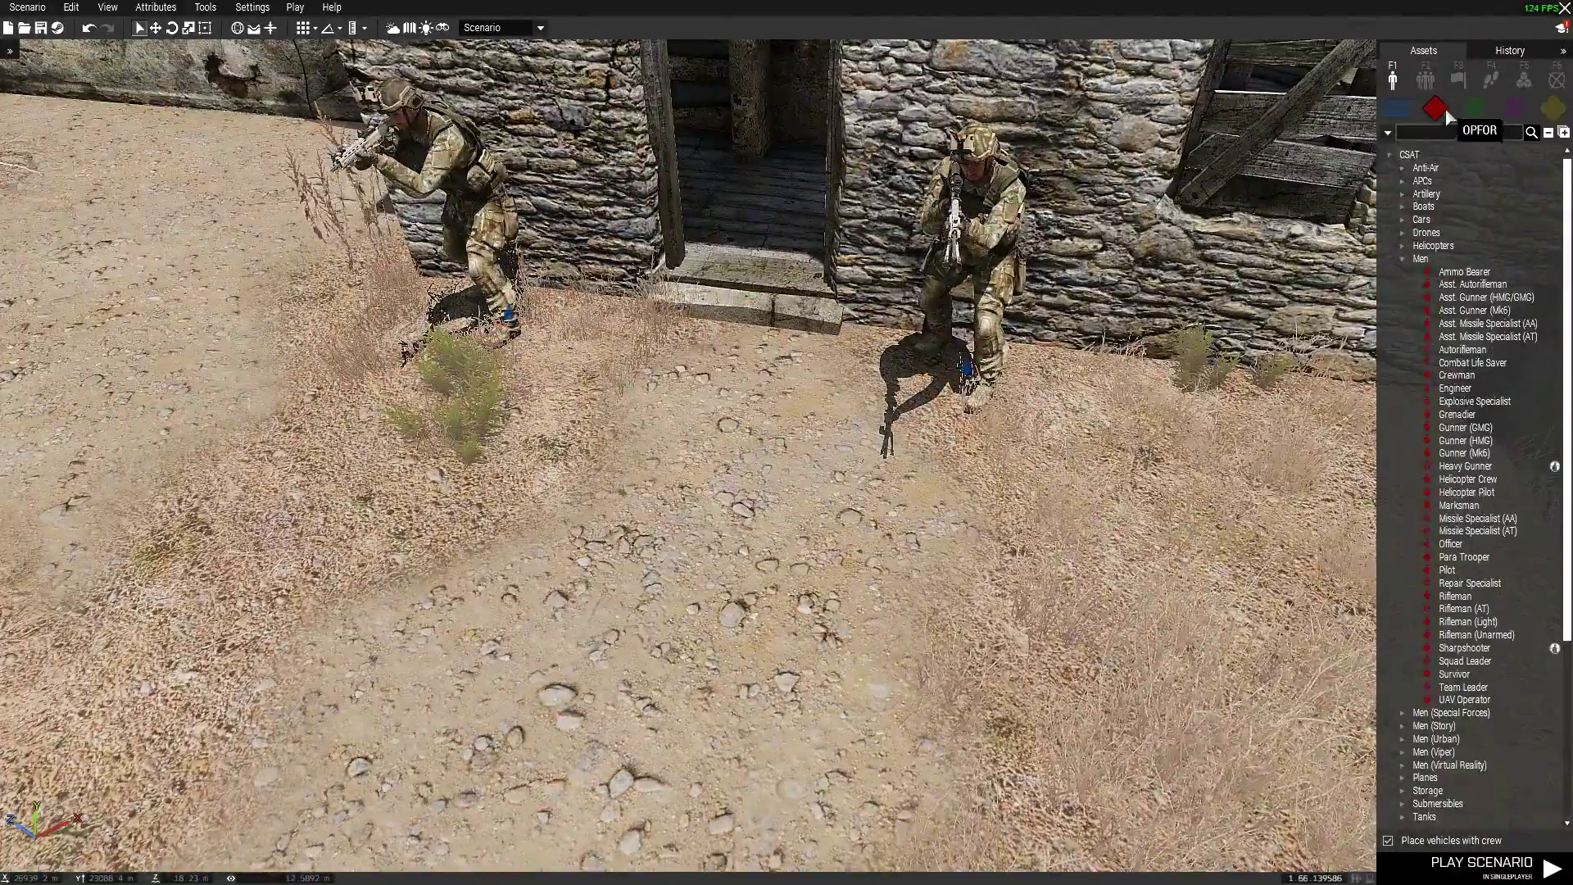
pyautogui.scroll(3, 1271, 420)
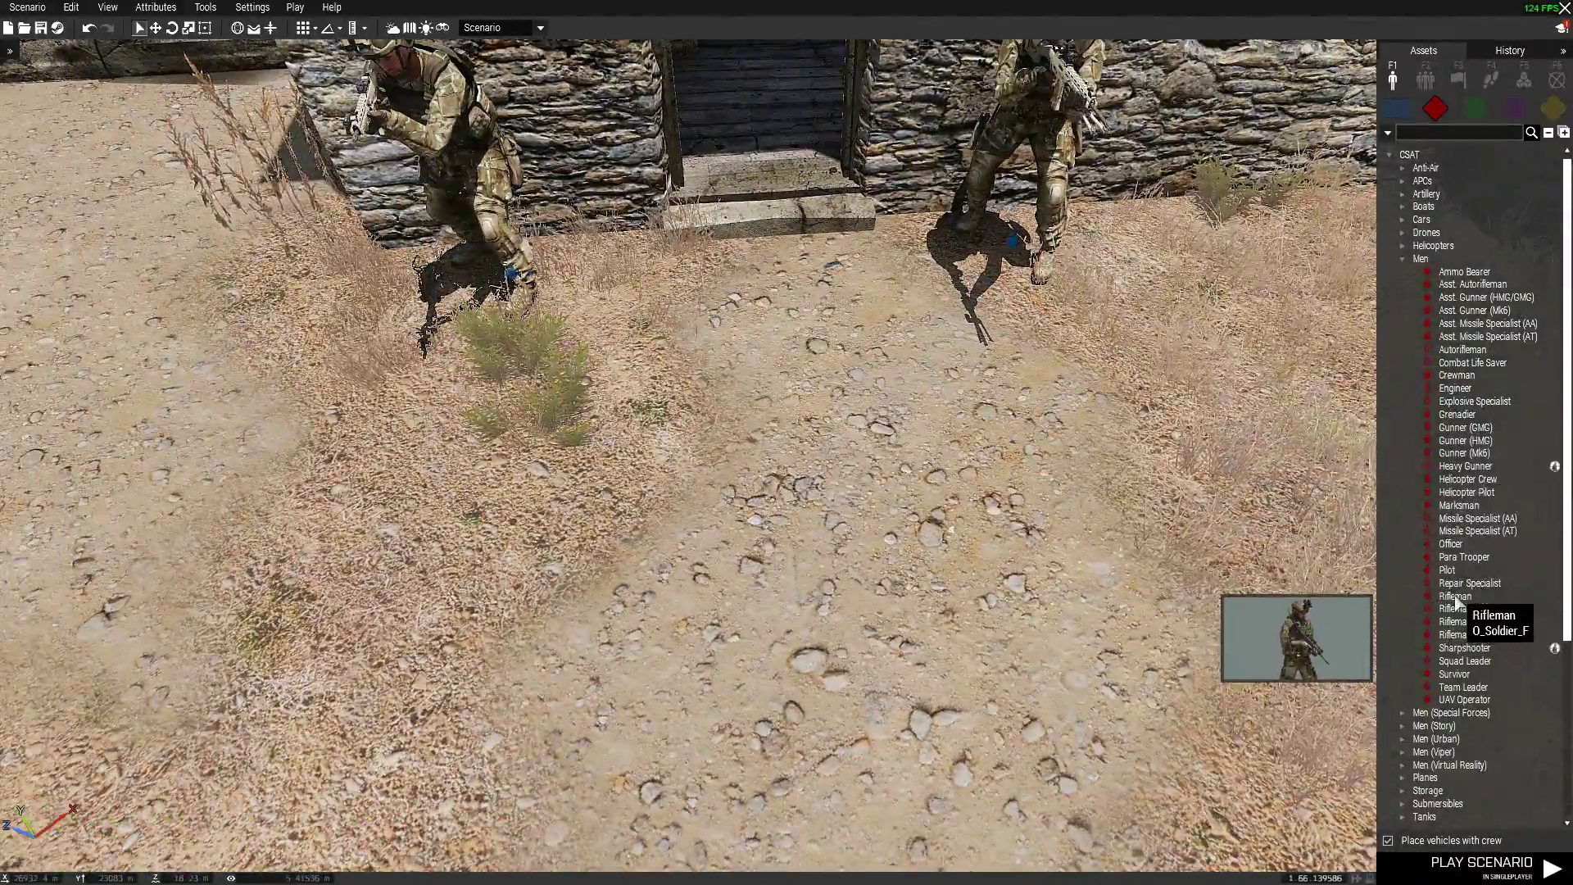
pyautogui.click(1455, 597)
pyautogui.scroll(-5, 1008, 588)
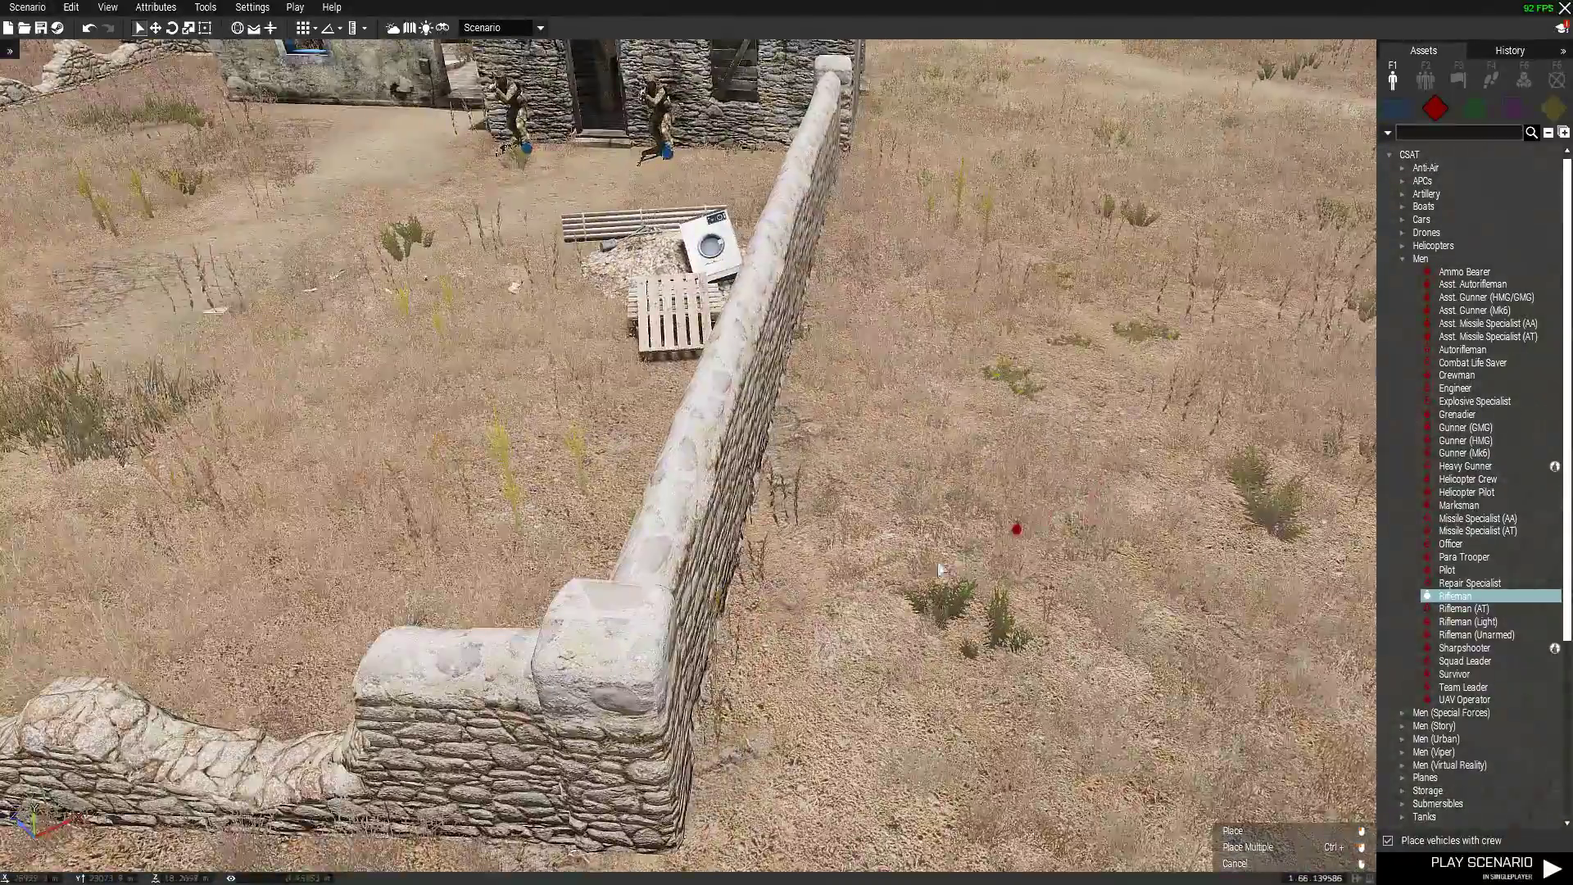
pyautogui.click(732, 738)
pyautogui.press('Return')
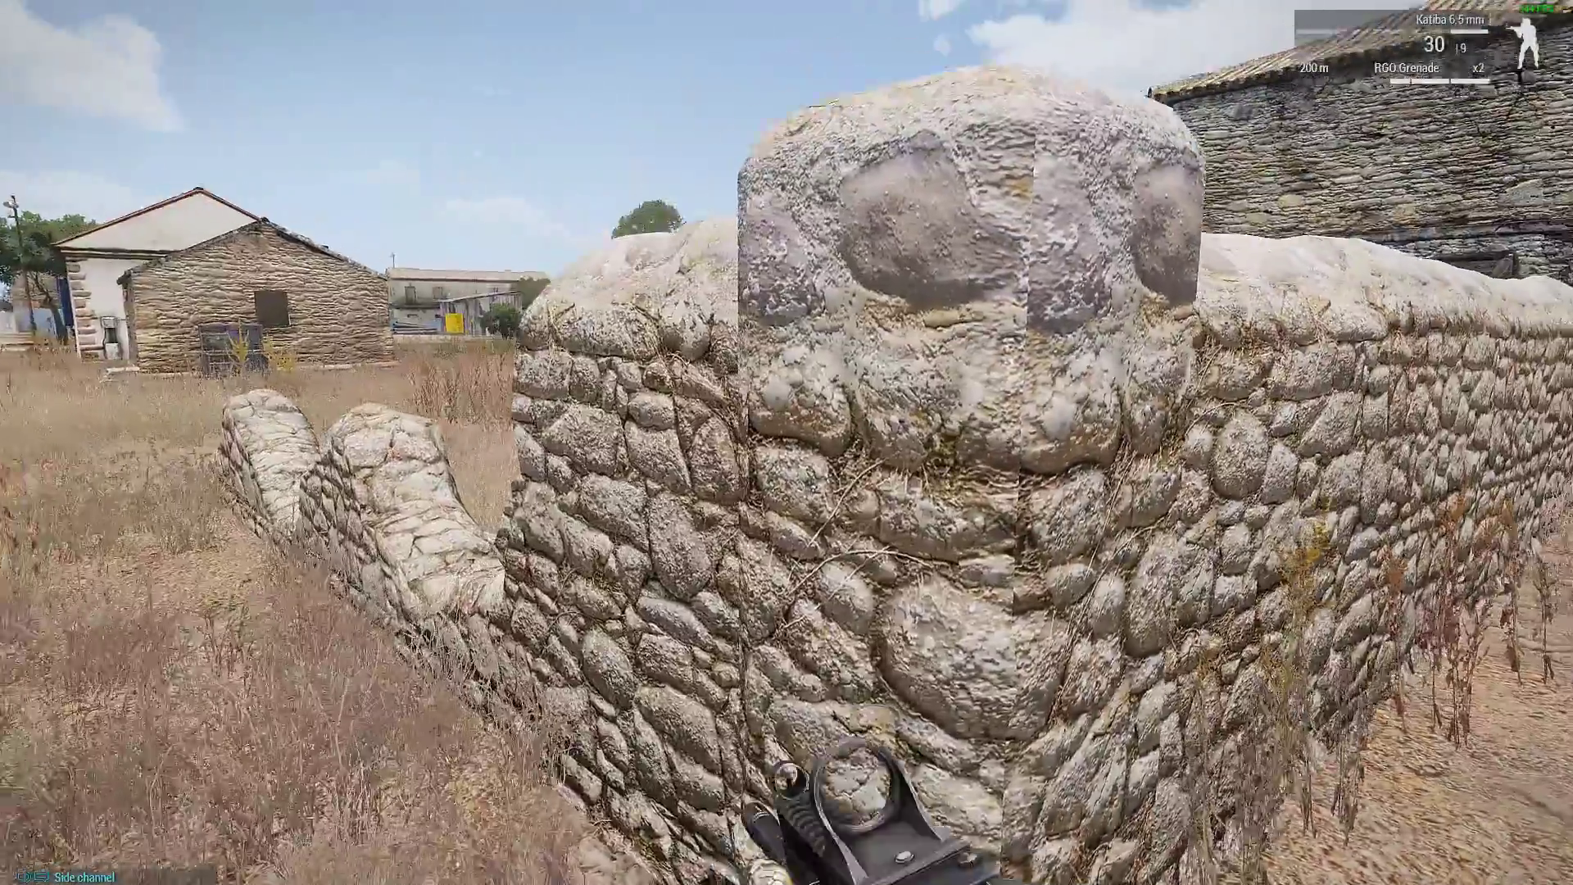
# Approach and shoot the two animated soldiers as the CSAT rifleman and return to the editor
pyautogui.press('KP_Add')
pyautogui.press('KP_Subtract')
pyautogui.press('w')
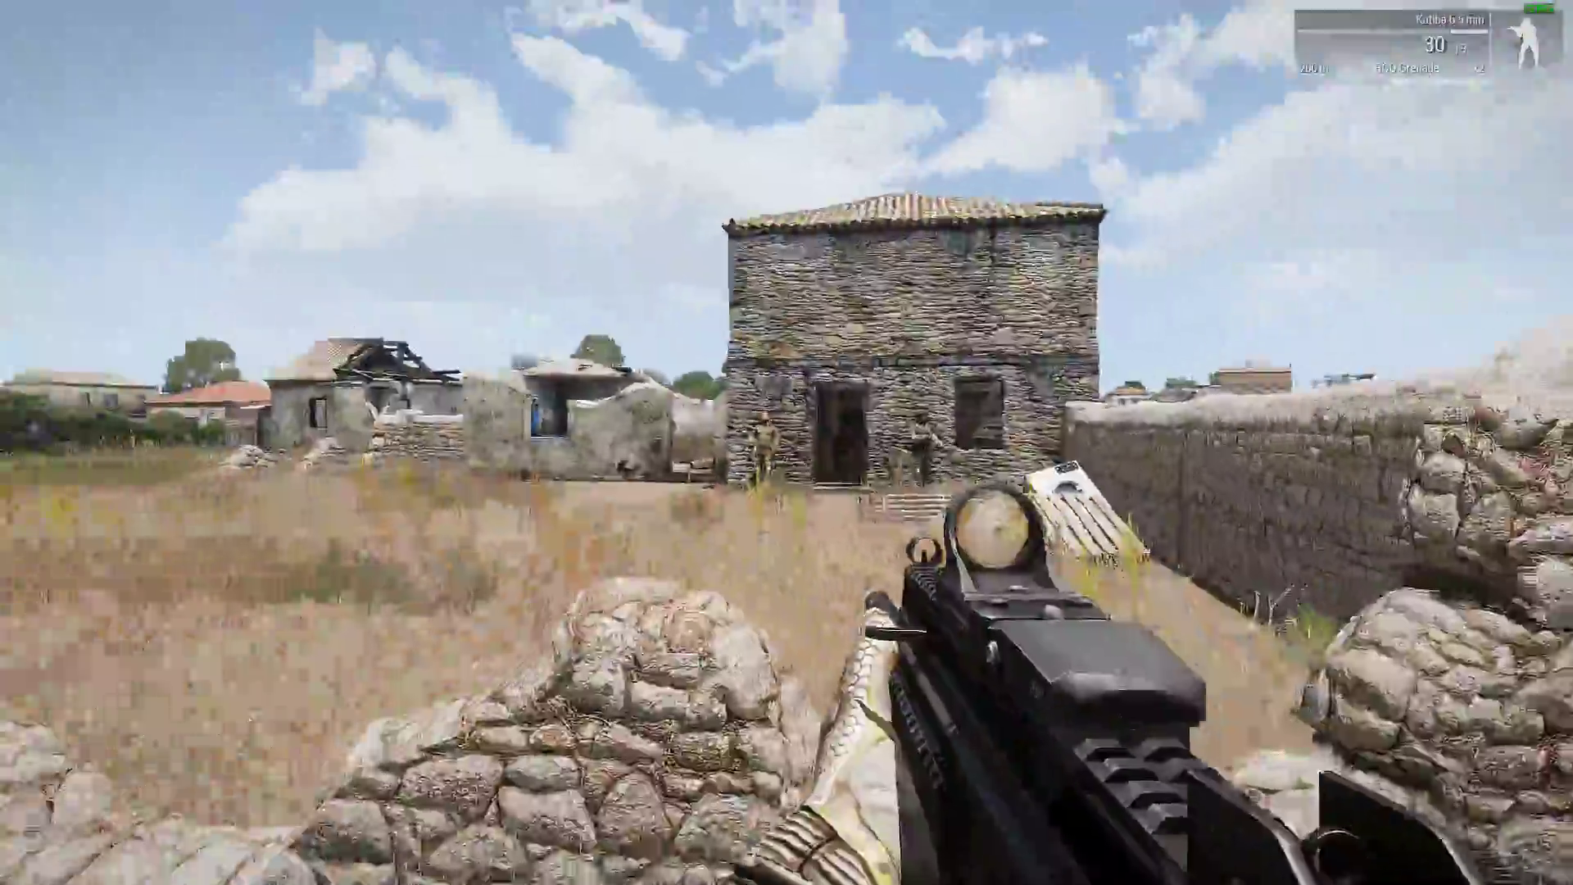
pyautogui.press('KP_Add')
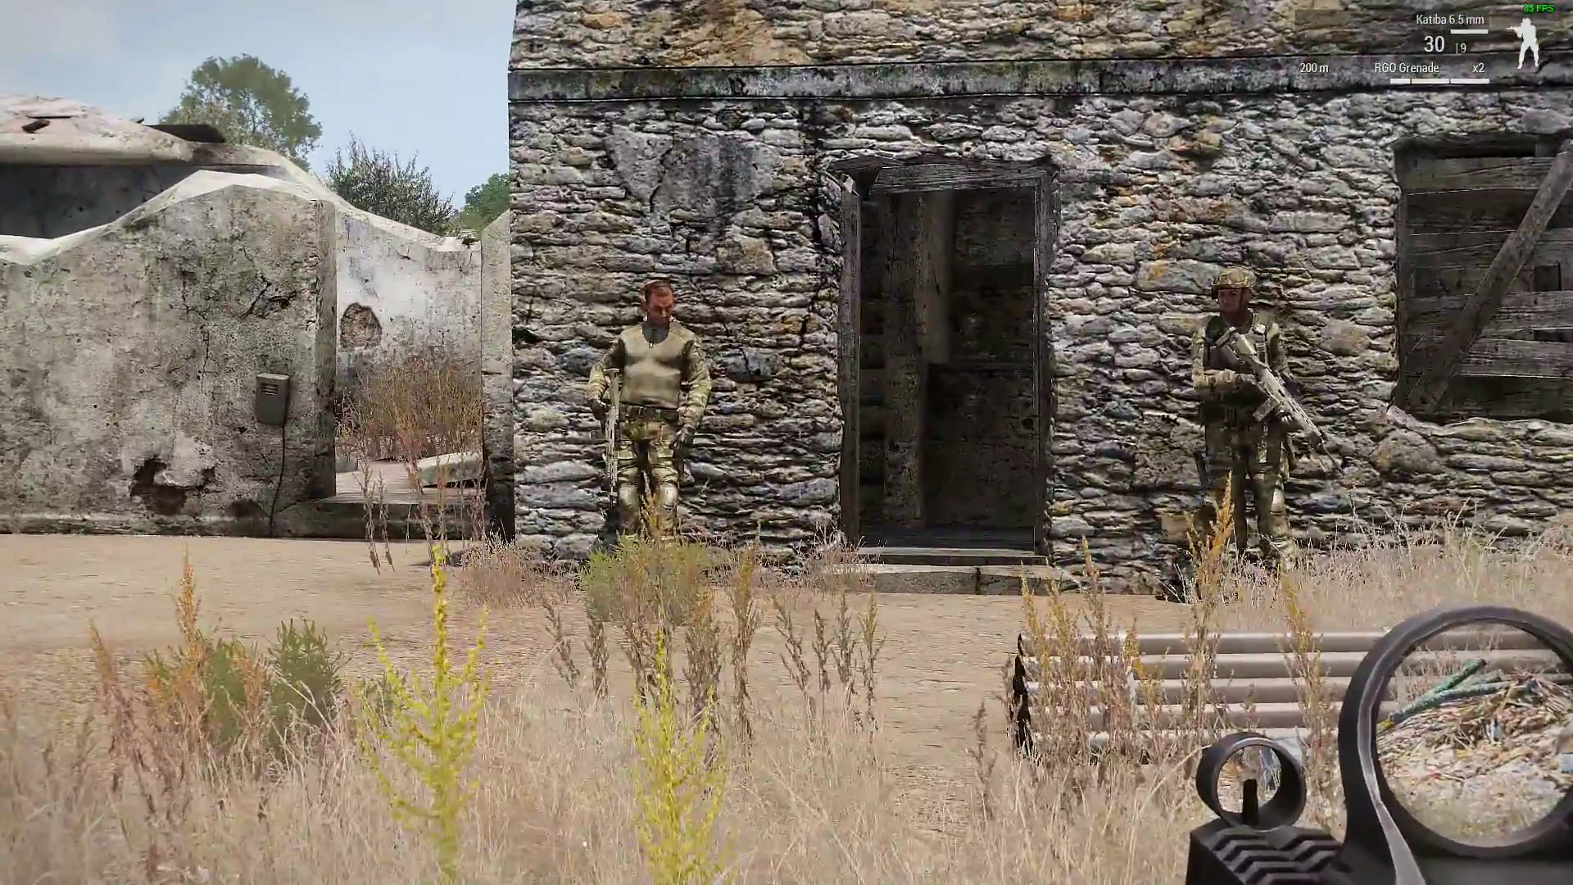
pyautogui.press('w')
pyautogui.press('KP_Subtract')
pyautogui.hotkey('shift', 'w')
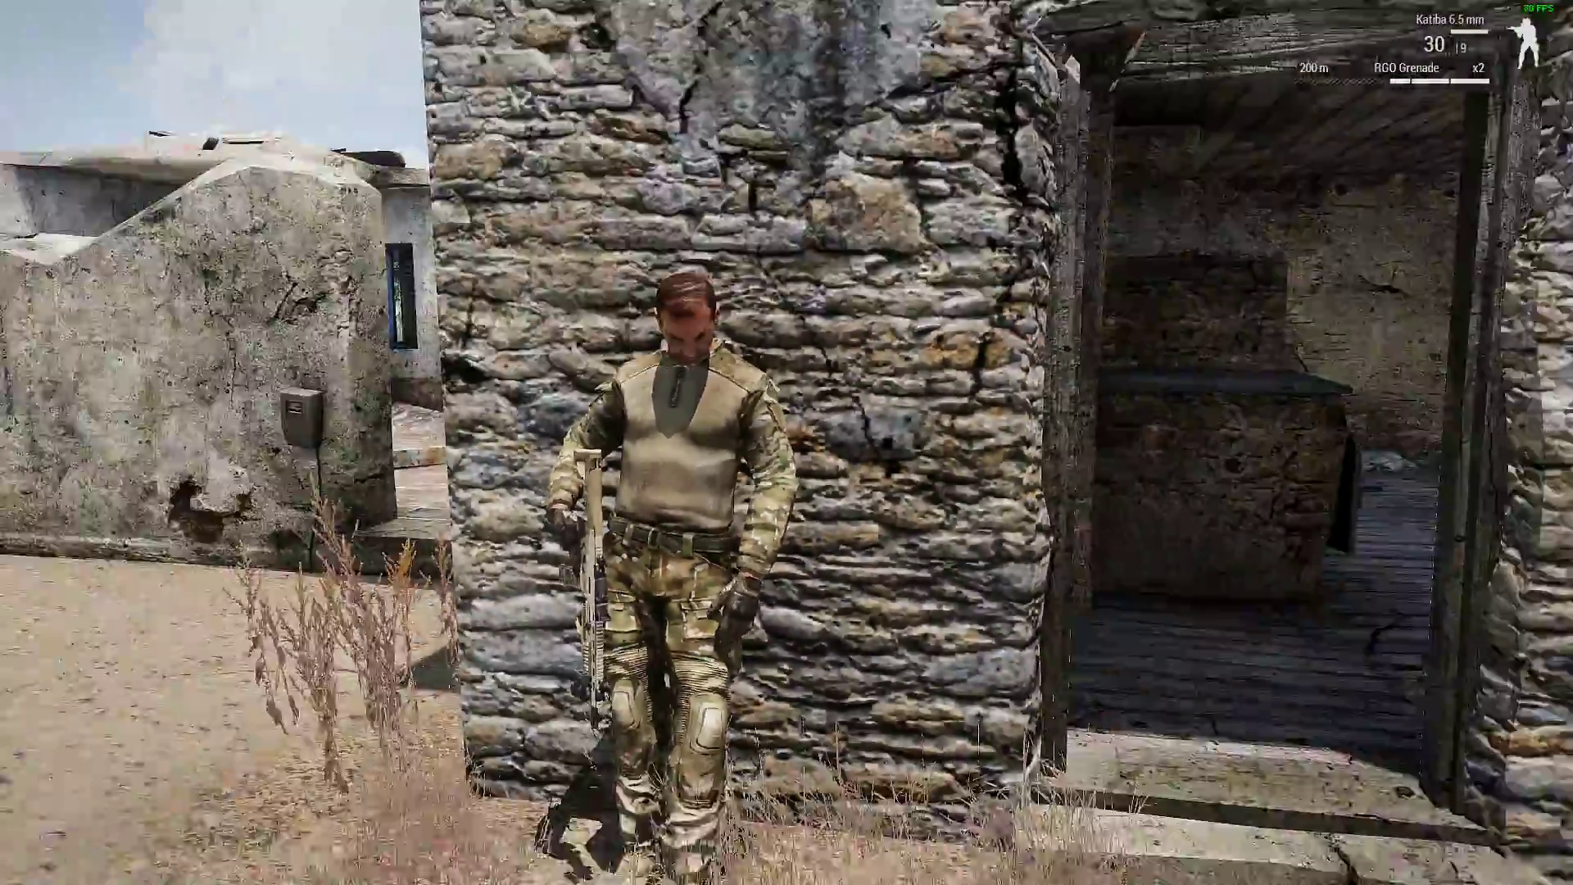
pyautogui.press('KP_Enter')
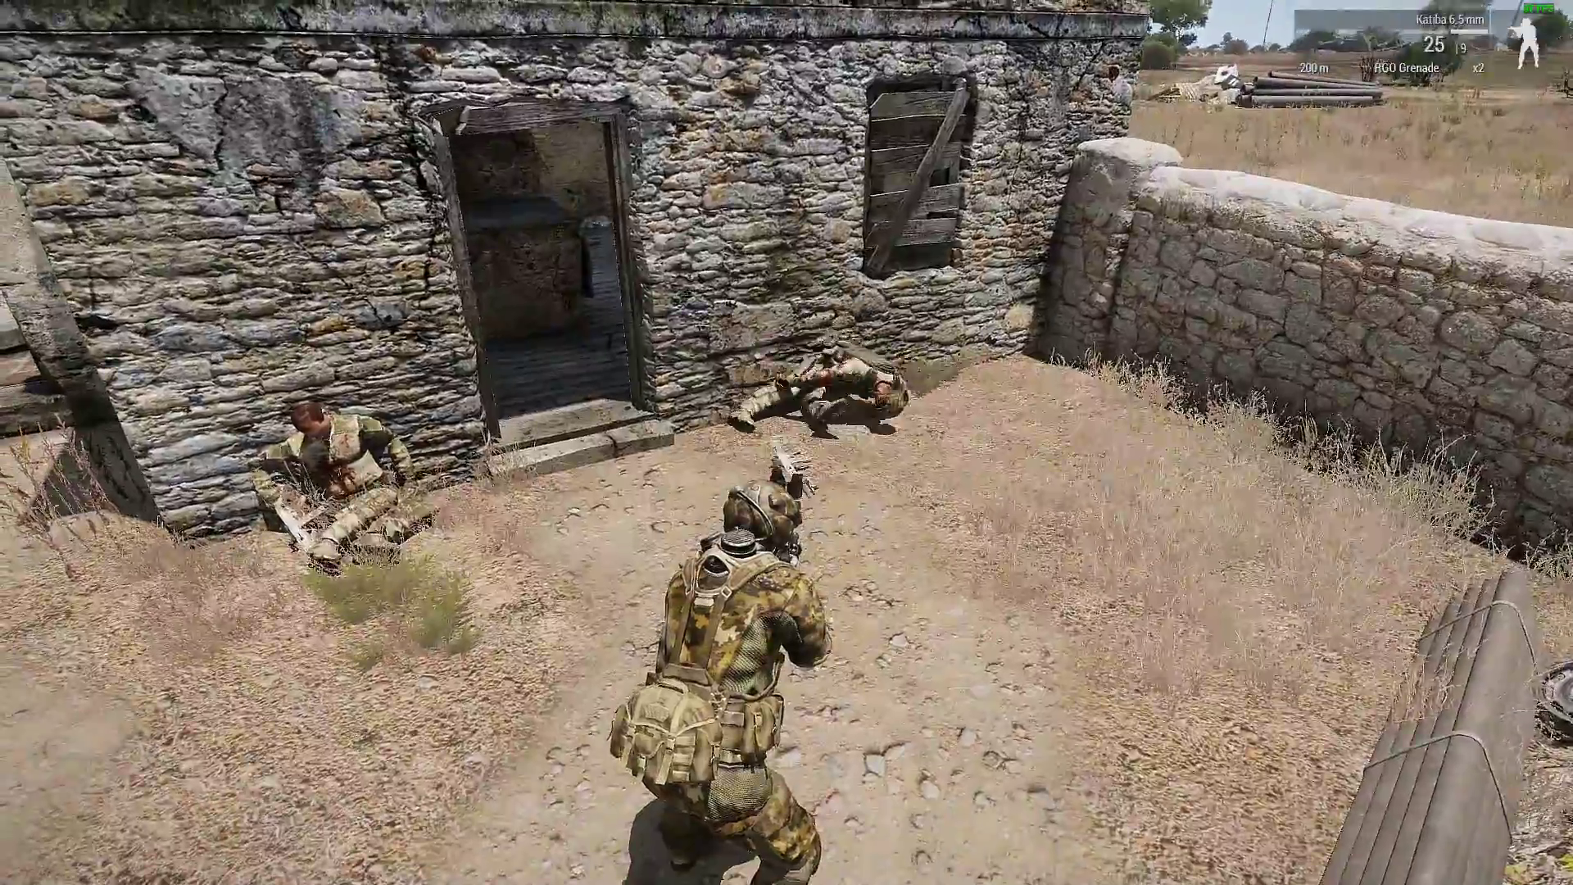
pyautogui.press('Escape')
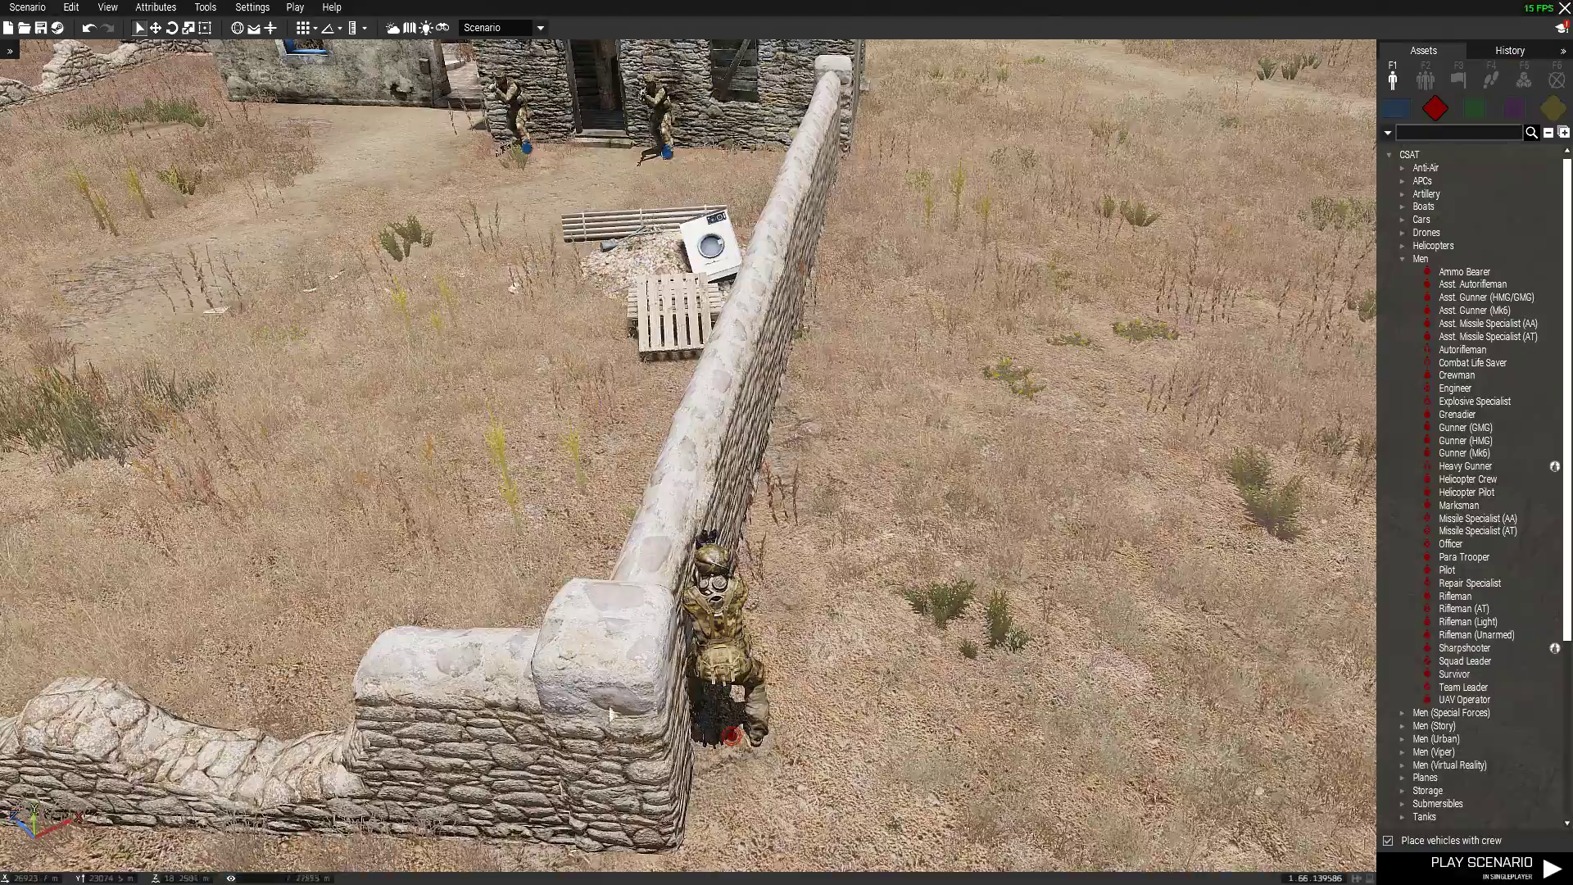
# Check the Init code in the attributes of the rifleman leaning beside the doorway
pyautogui.press('w')
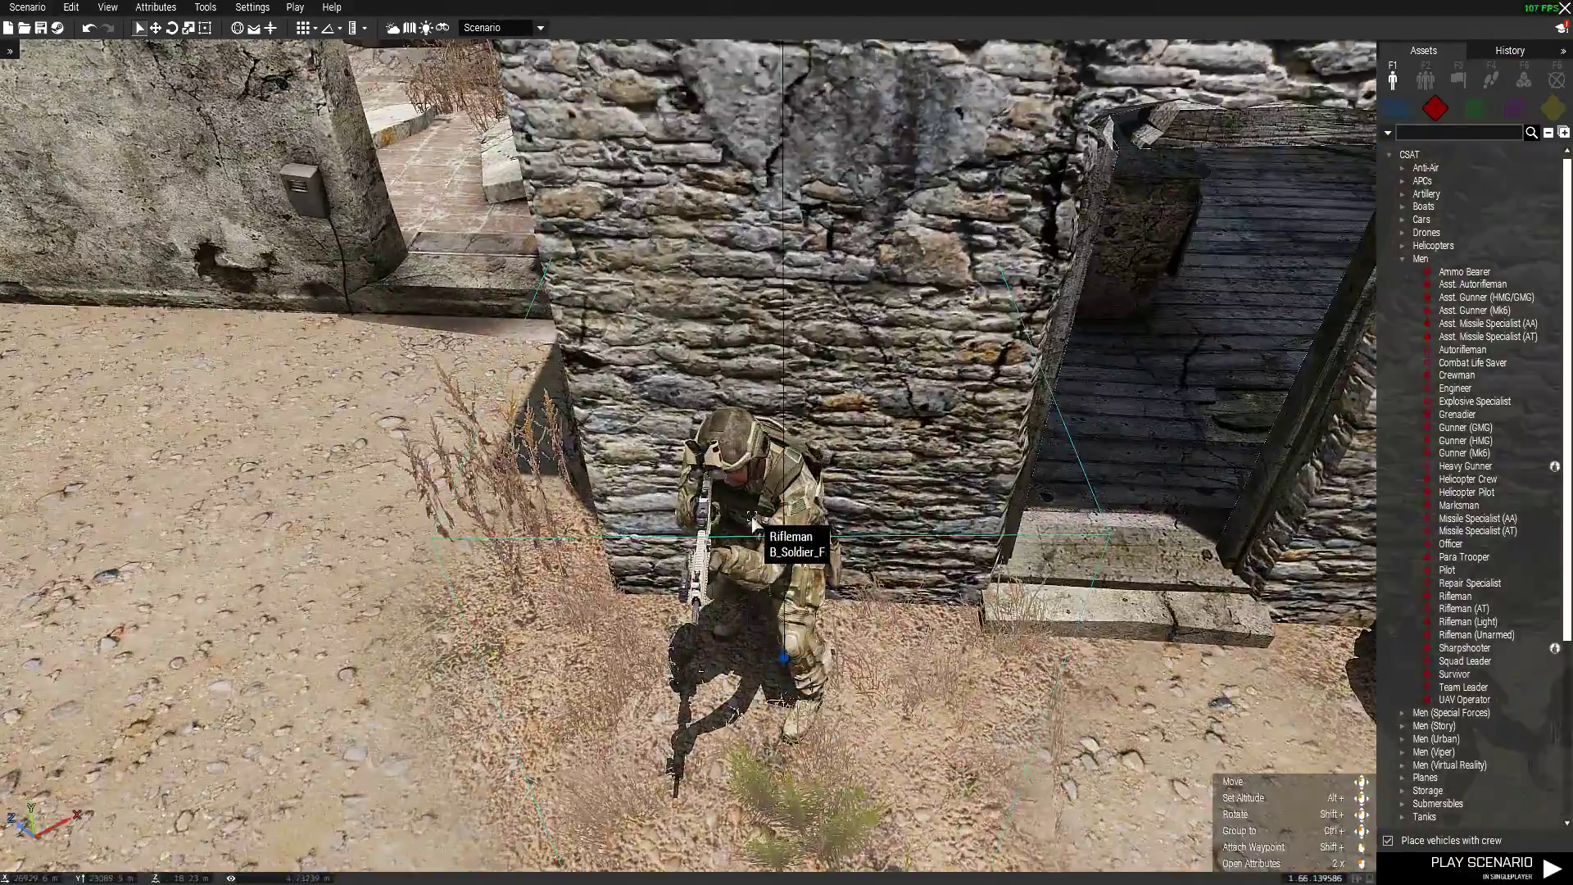
pyautogui.doubleClick(754, 523)
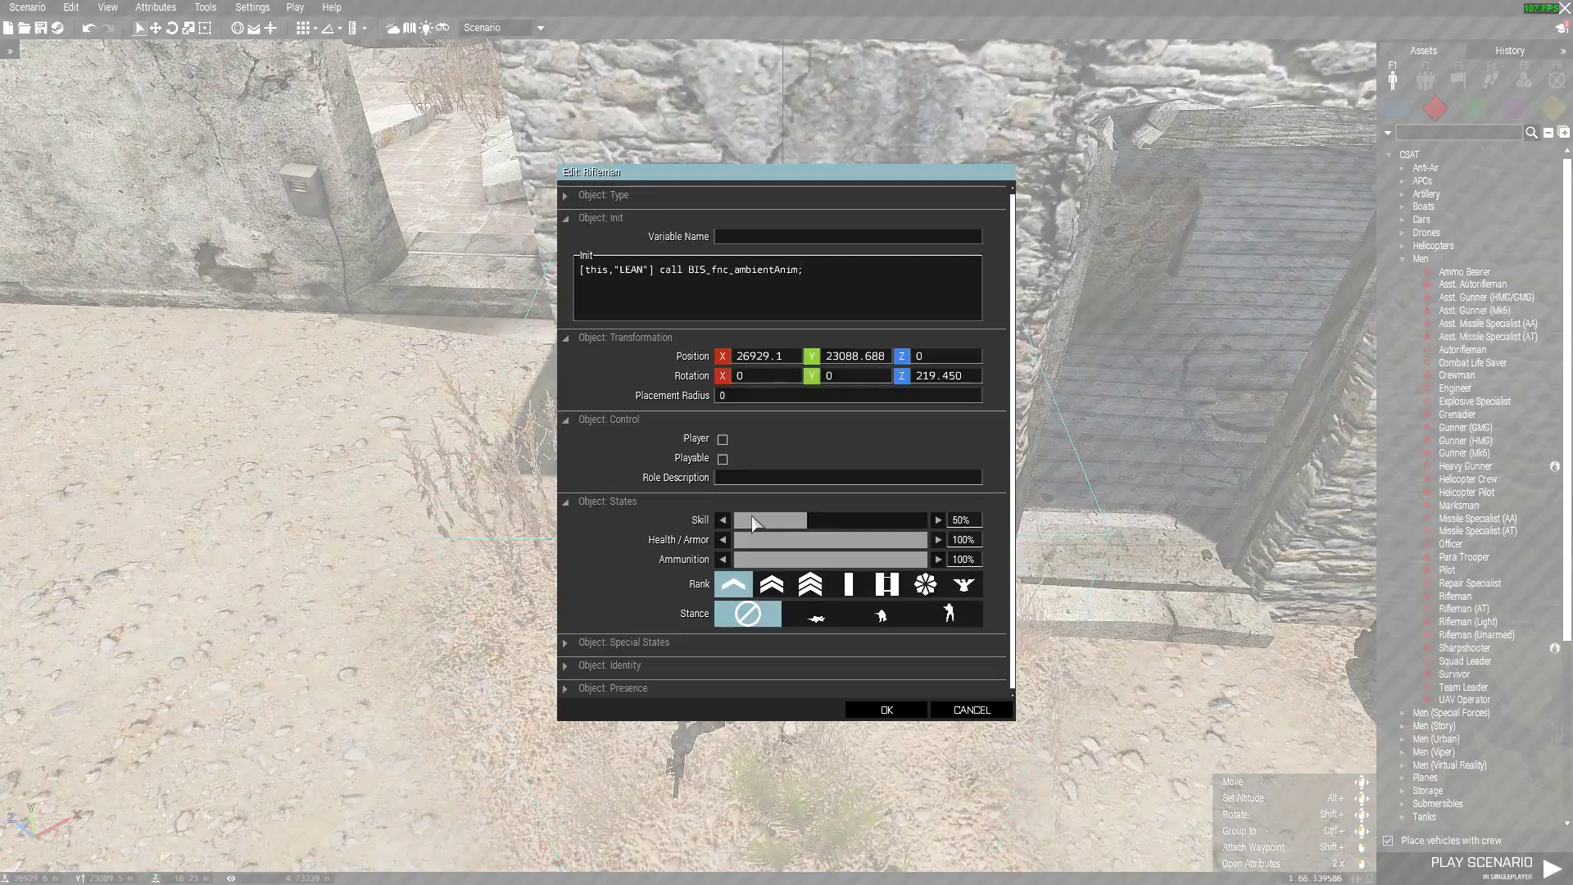
pyautogui.click(887, 710)
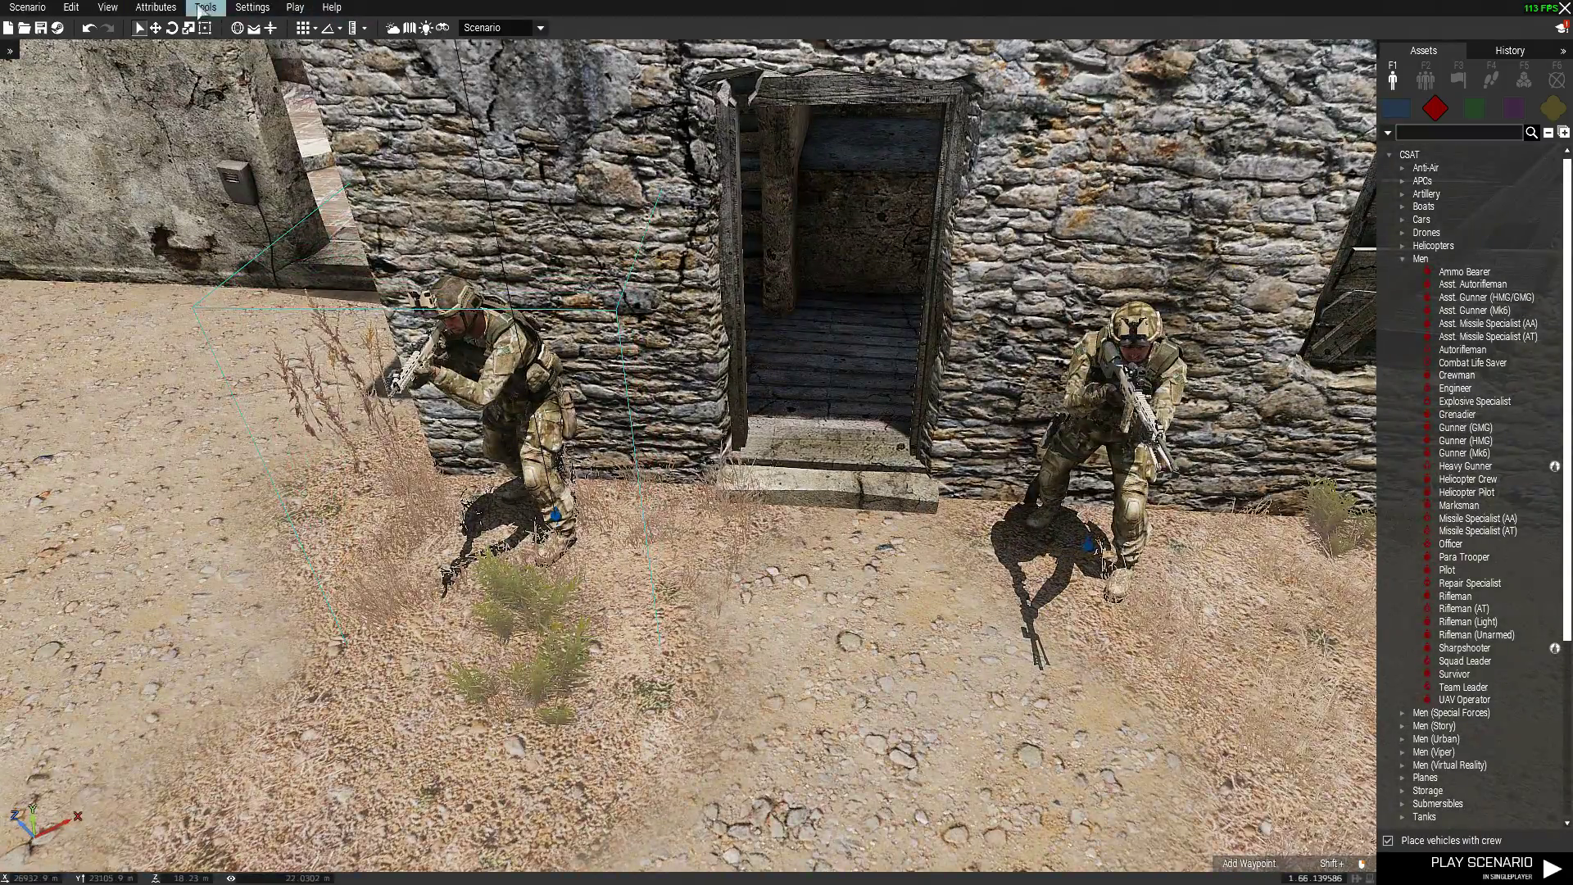
# Examine the equipment level options of BIS_fnc_ambientAnim in the Functions Viewer, including NONE, ASIS and RANDOM
pyautogui.click(204, 7)
pyautogui.click(237, 48)
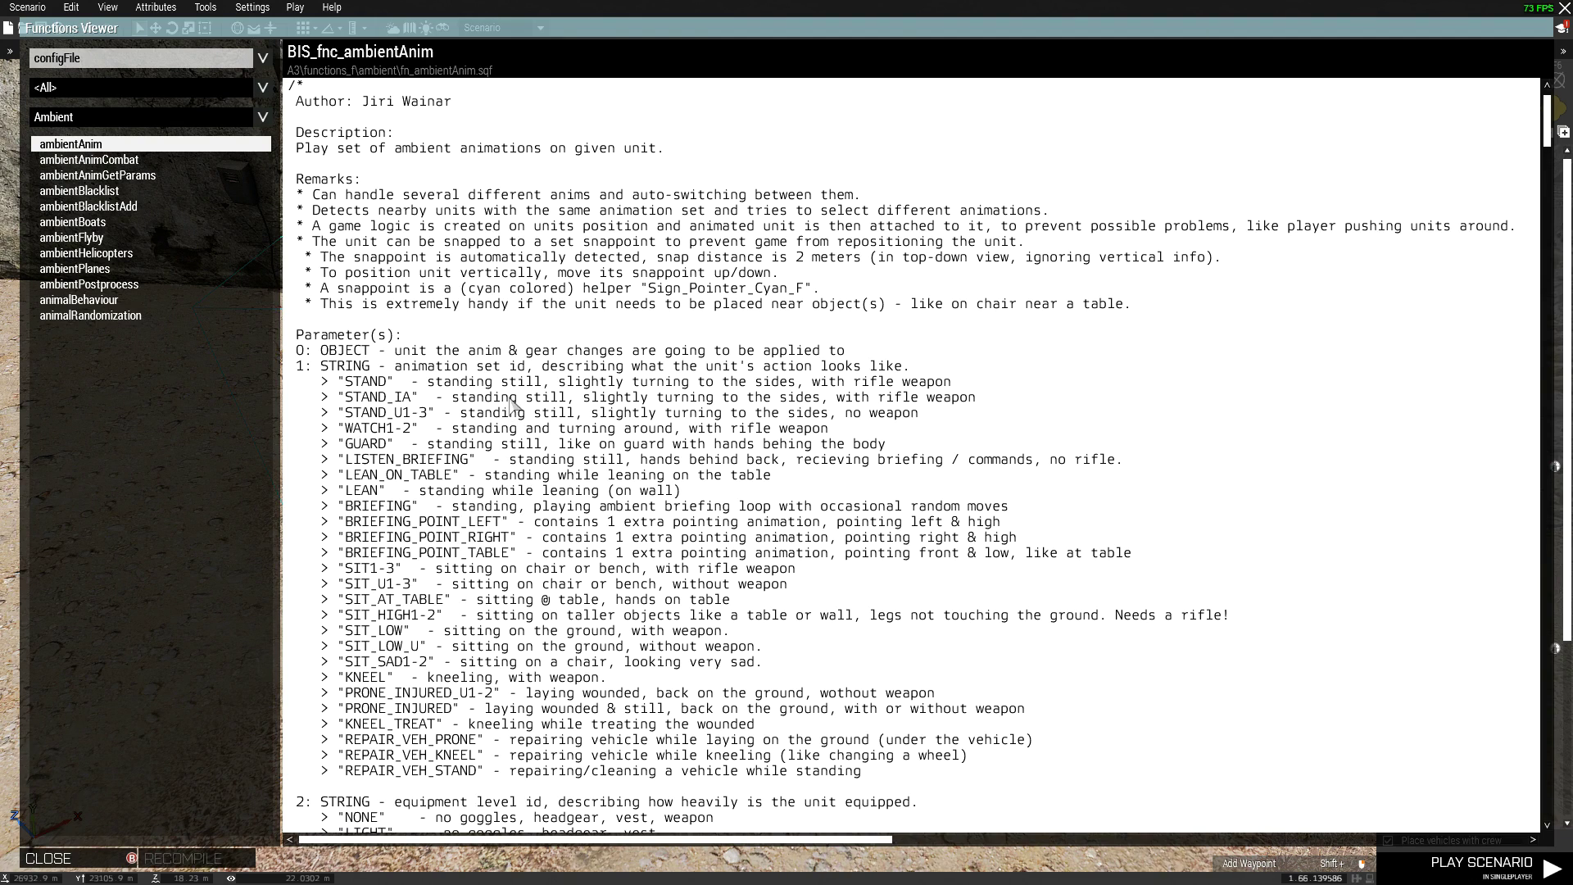
pyautogui.scroll(-11, 512, 403)
pyautogui.moveTo(305, 273); pyautogui.dragTo(424, 291)
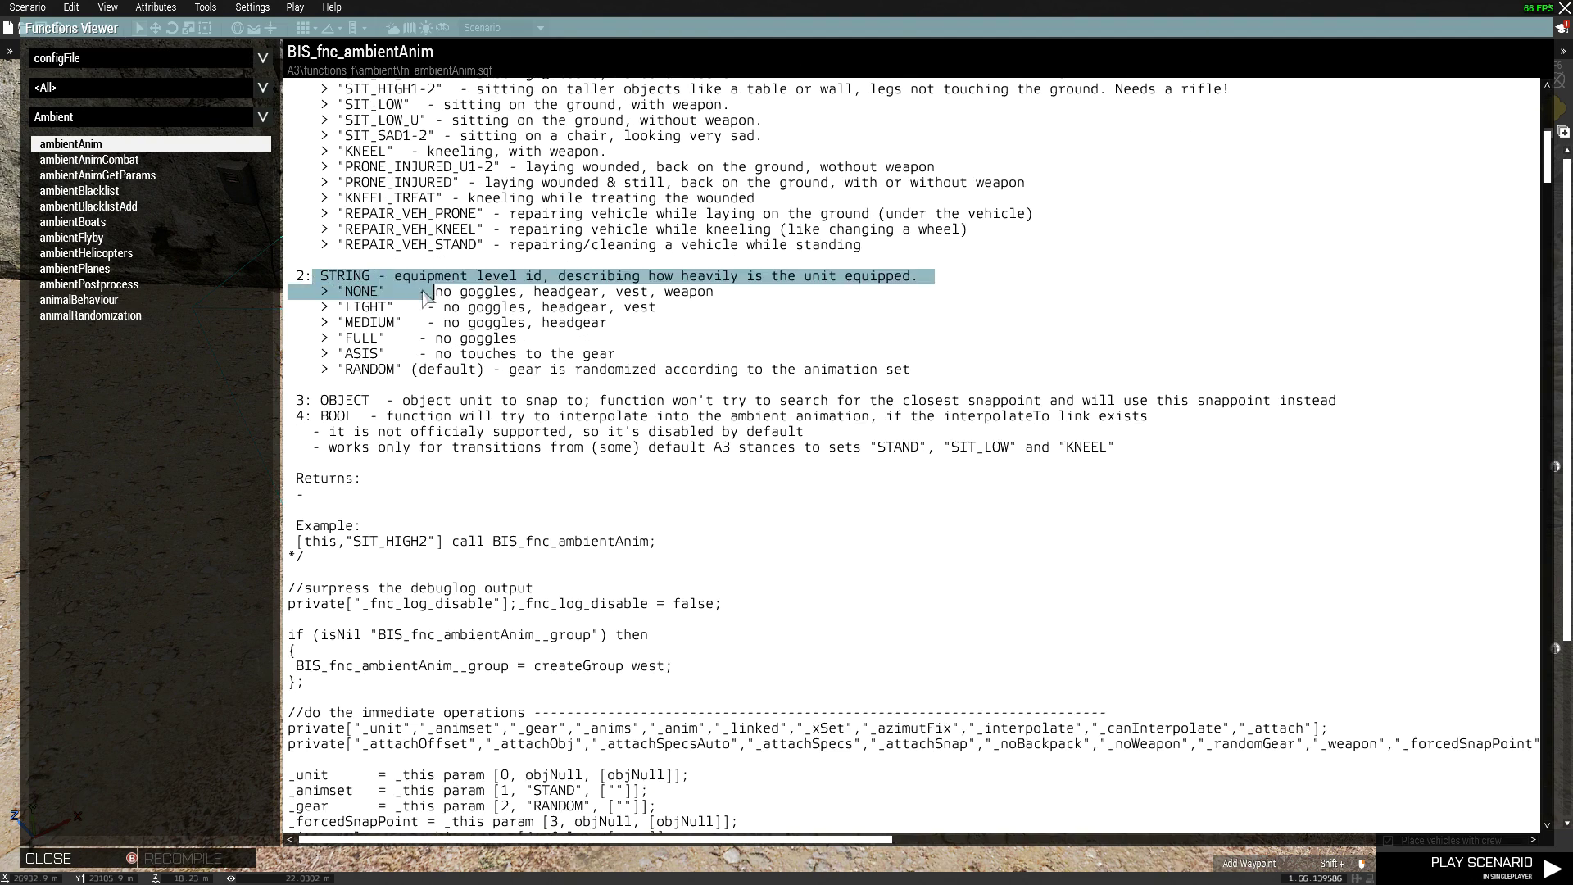
pyautogui.click(398, 306)
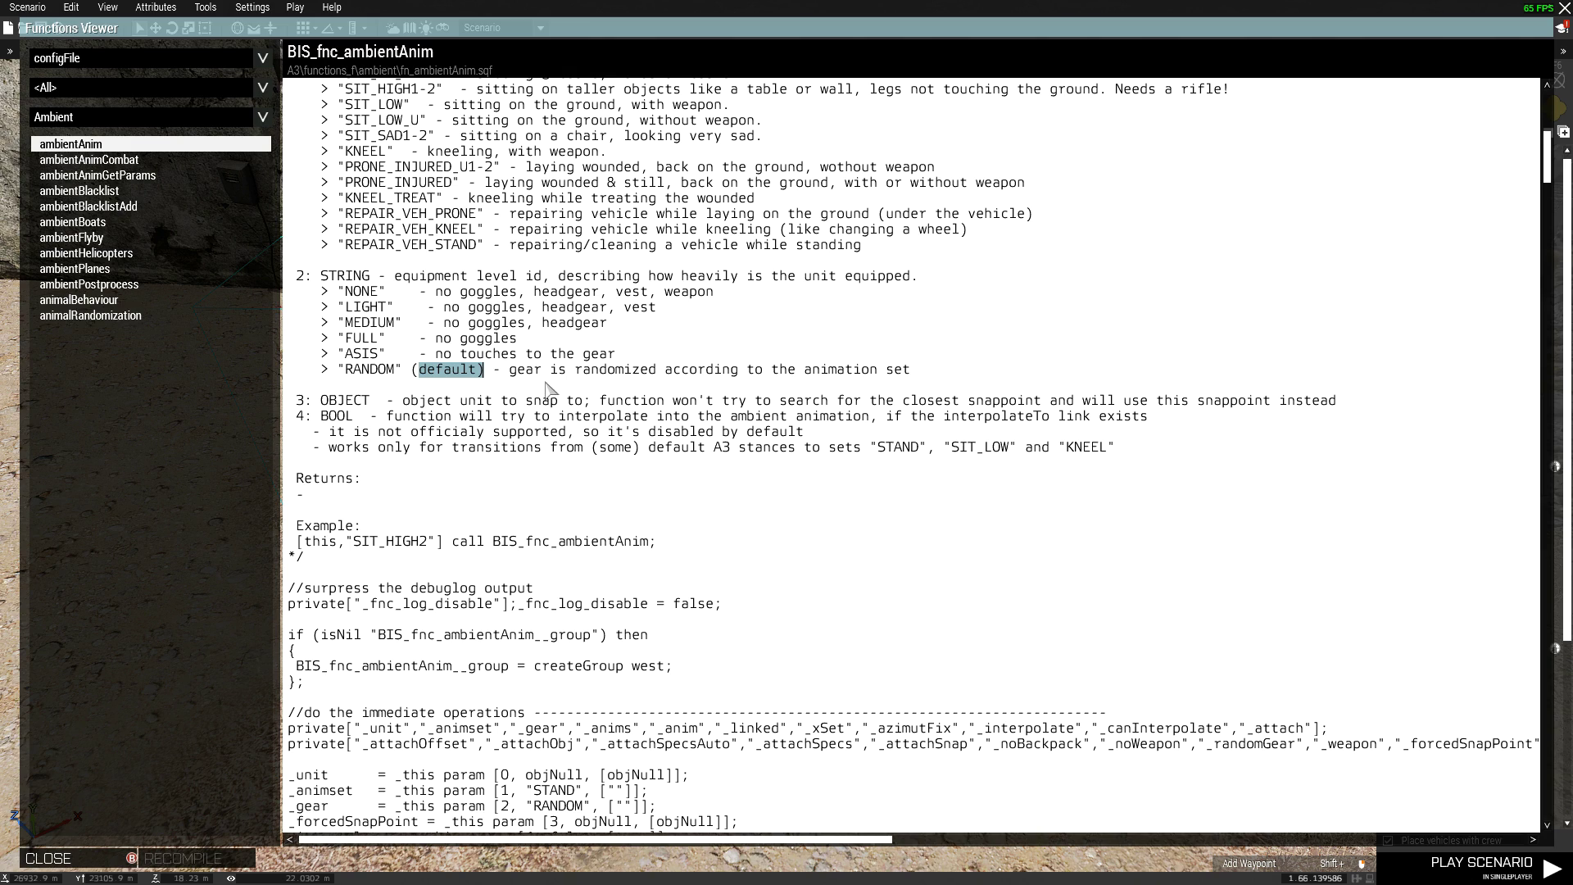
pyautogui.moveTo(510, 370); pyautogui.dragTo(880, 377)
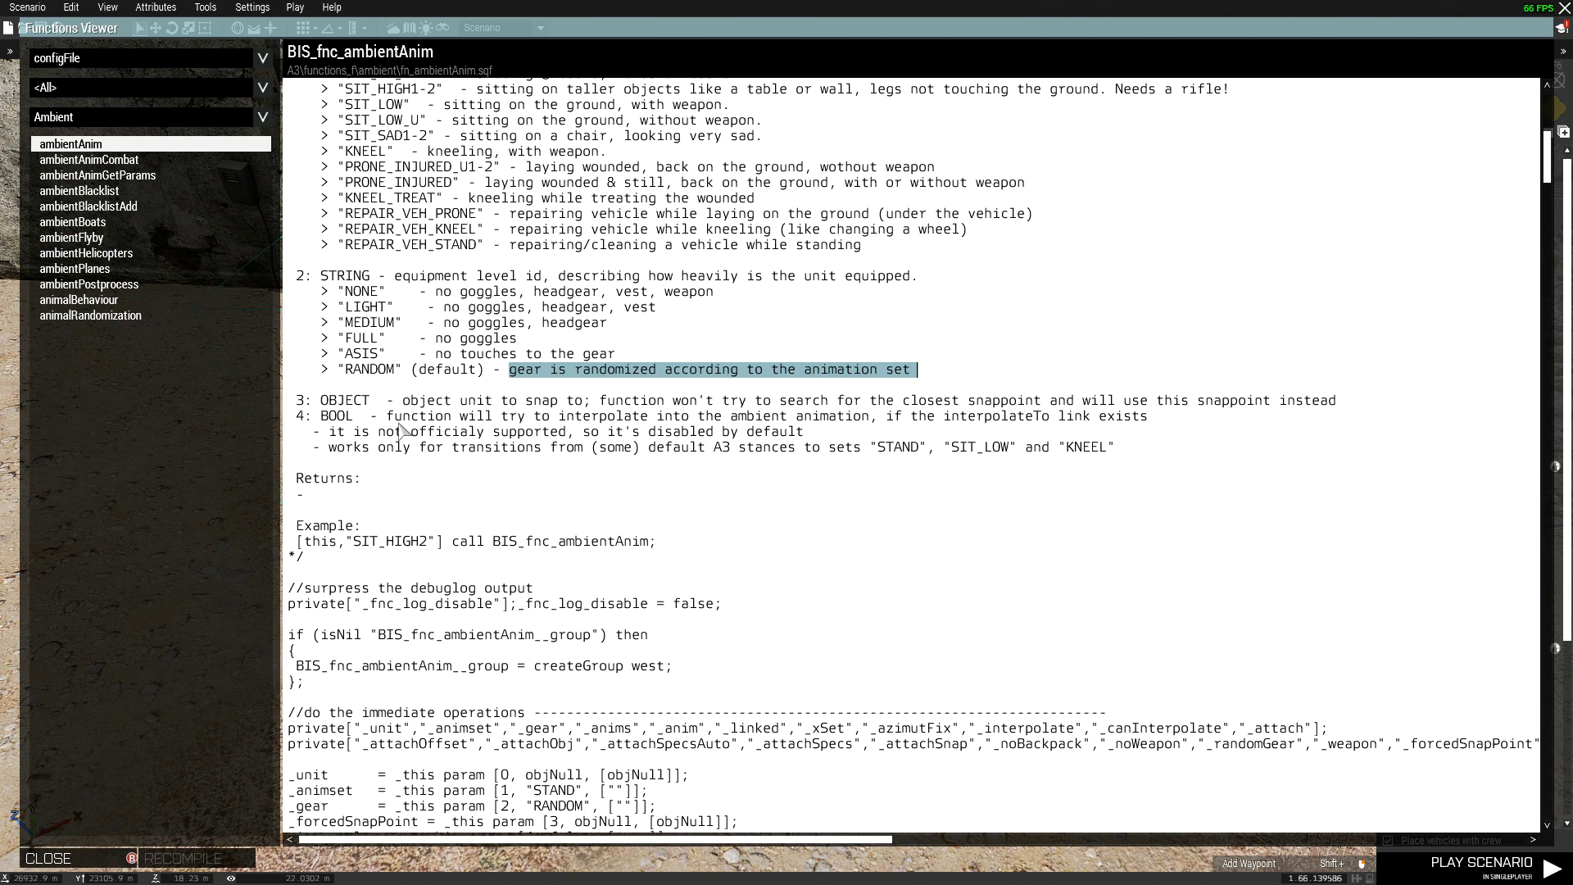
pyautogui.moveTo(345, 354); pyautogui.dragTo(371, 355)
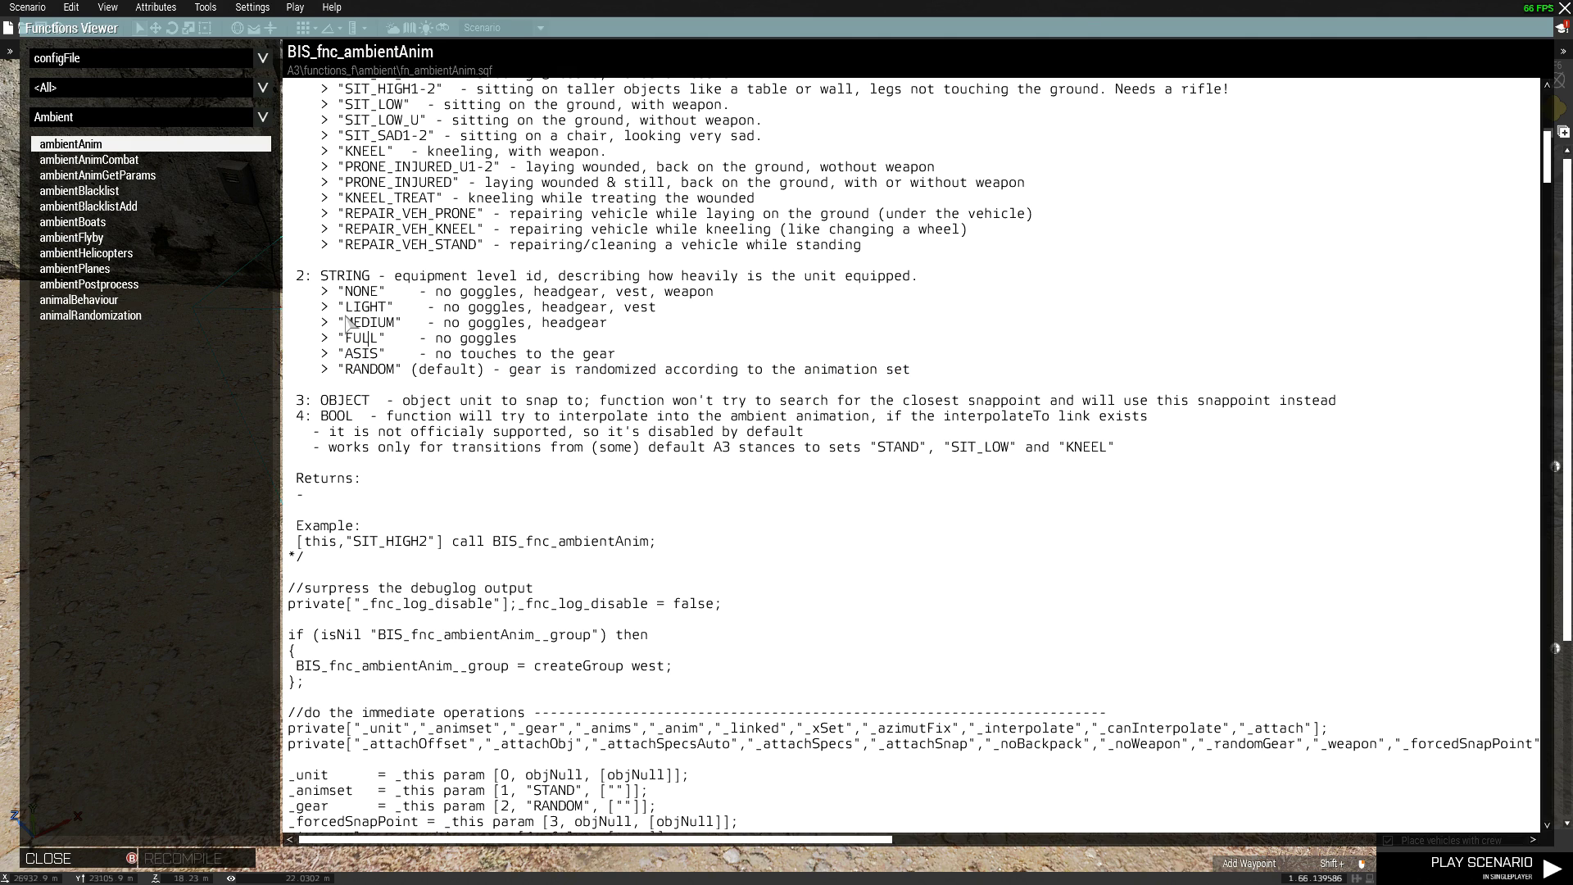
pyautogui.moveTo(340, 283); pyautogui.dragTo(377, 293)
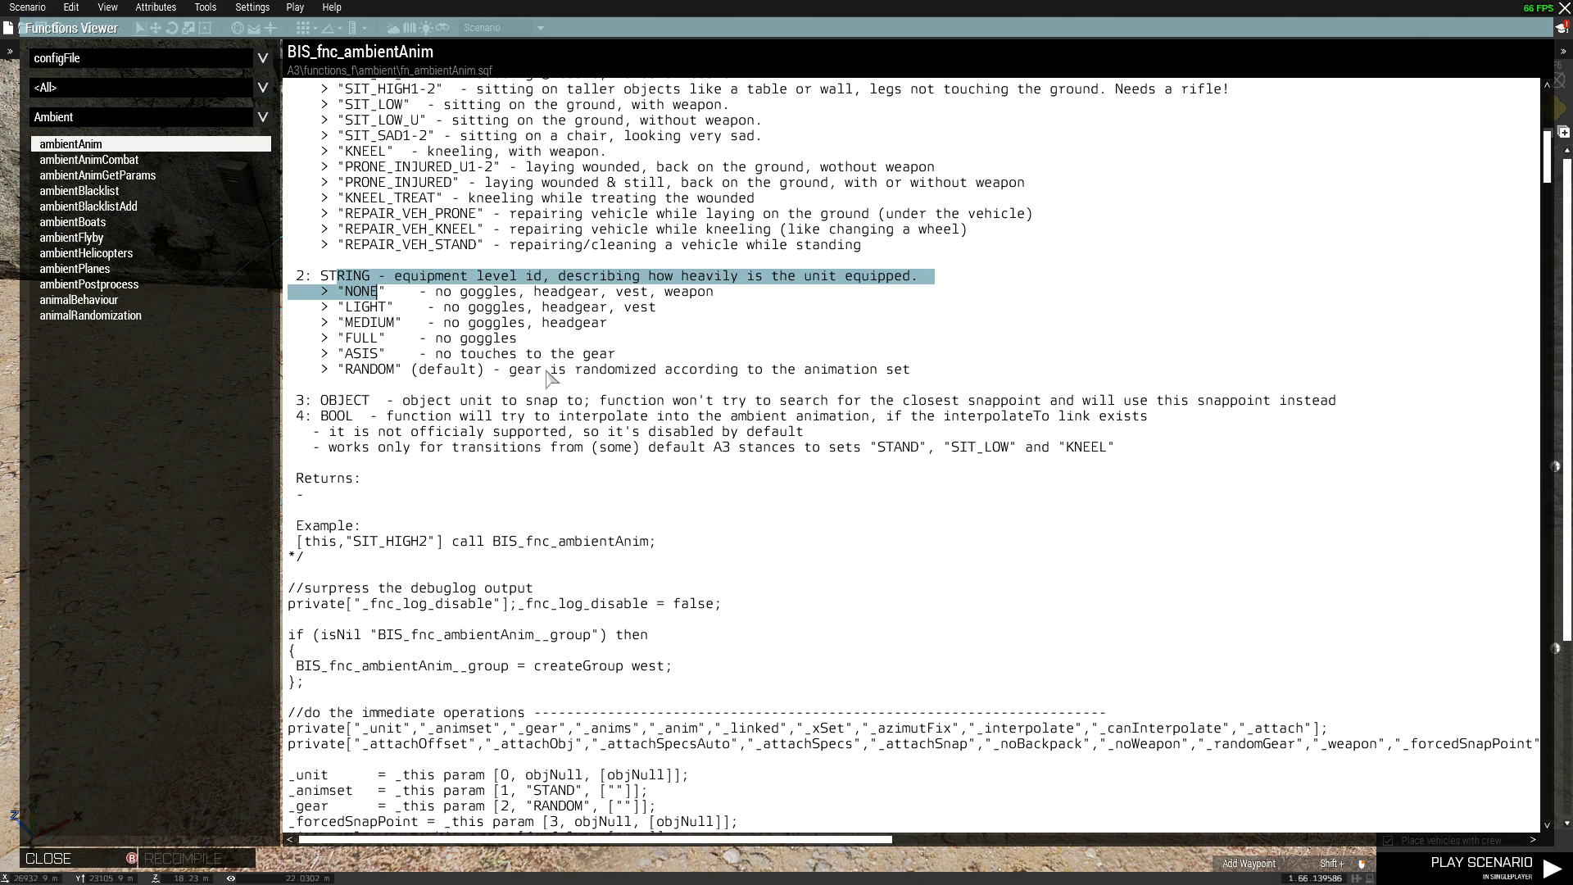
pyautogui.scroll(-5, 510, 368)
pyautogui.scroll(4, 510, 369)
pyautogui.click(508, 260)
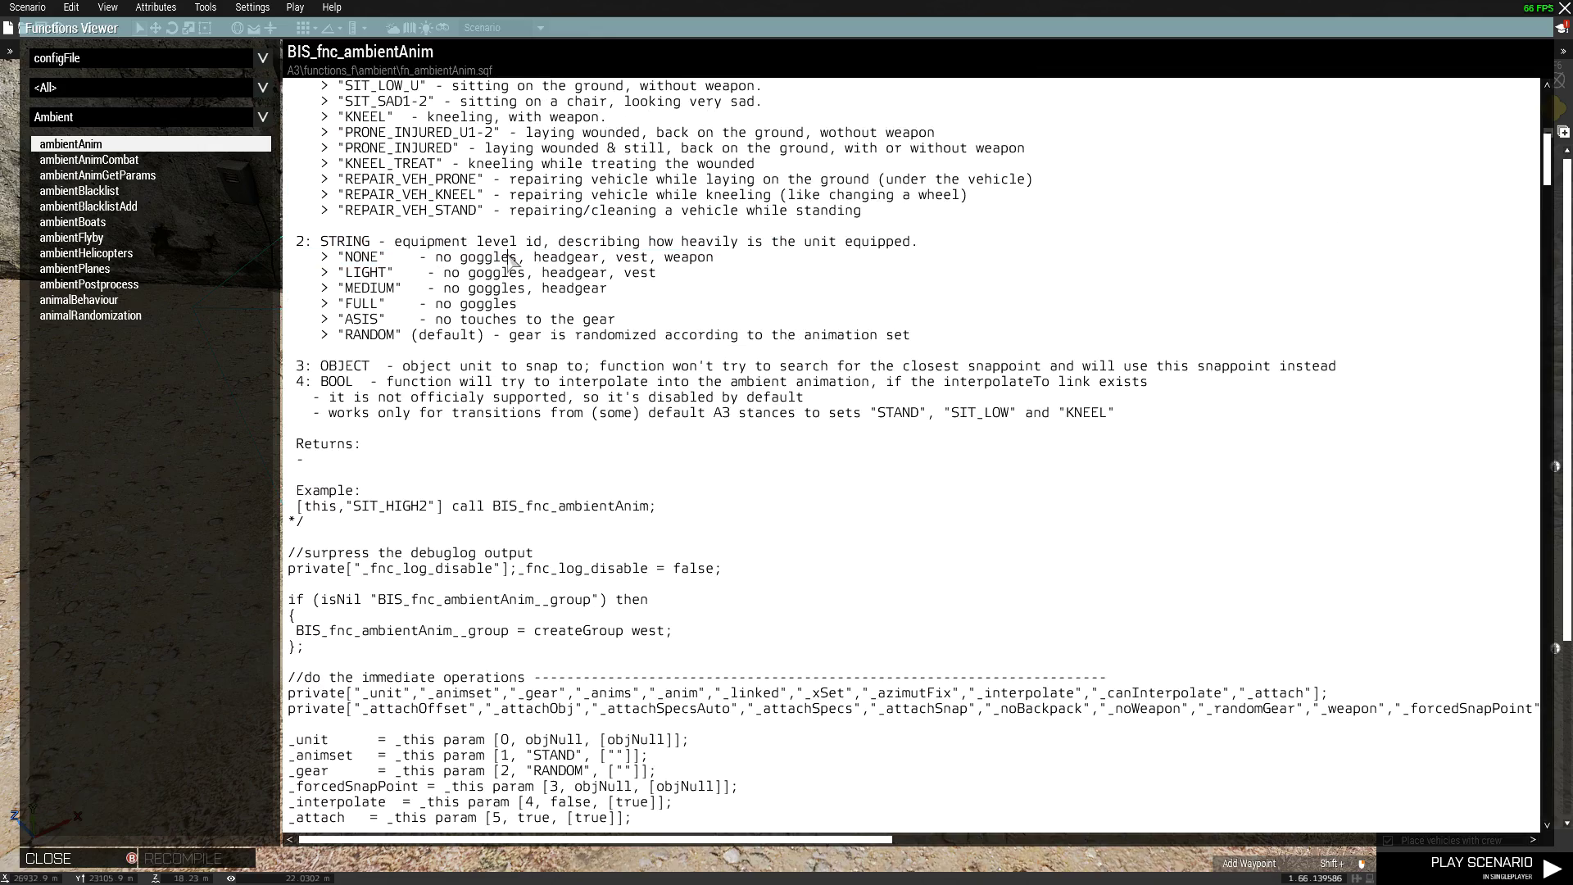
pyautogui.scroll(1, 505, 263)
pyautogui.scroll(5, 516, 287)
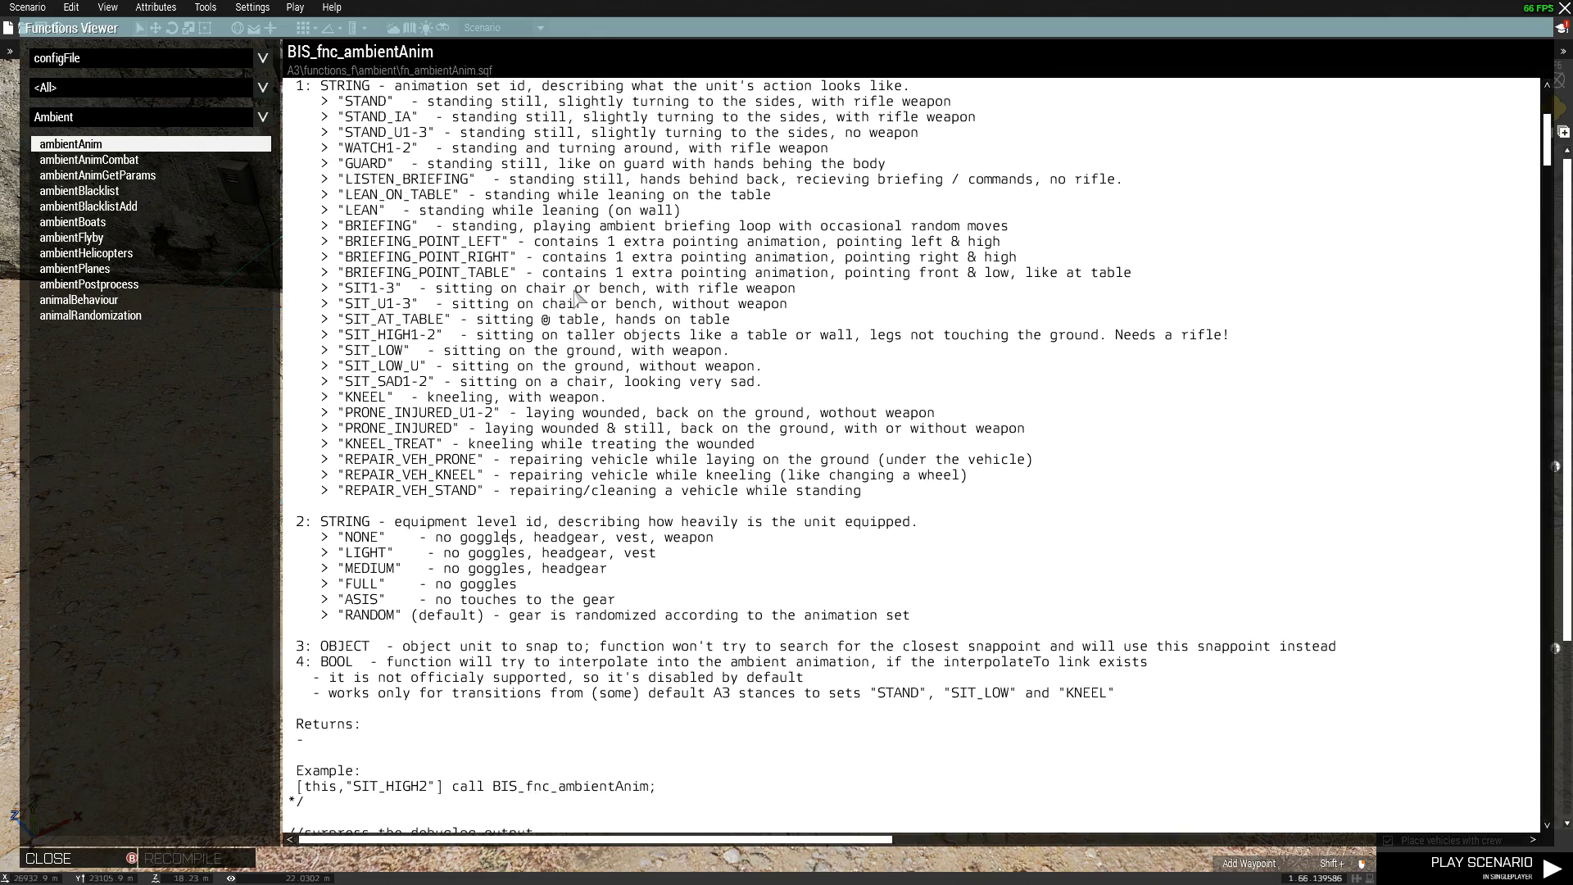
pyautogui.press('Escape')
# Add ASIS as the equipment level after "LEAN" in the Init call of the rifleman leaning beside the doorway
pyautogui.moveTo(576, 295); pyautogui.dragTo(751, 407, button='right')
pyautogui.press('a')
pyautogui.press('w')
pyautogui.doubleClick(749, 405)
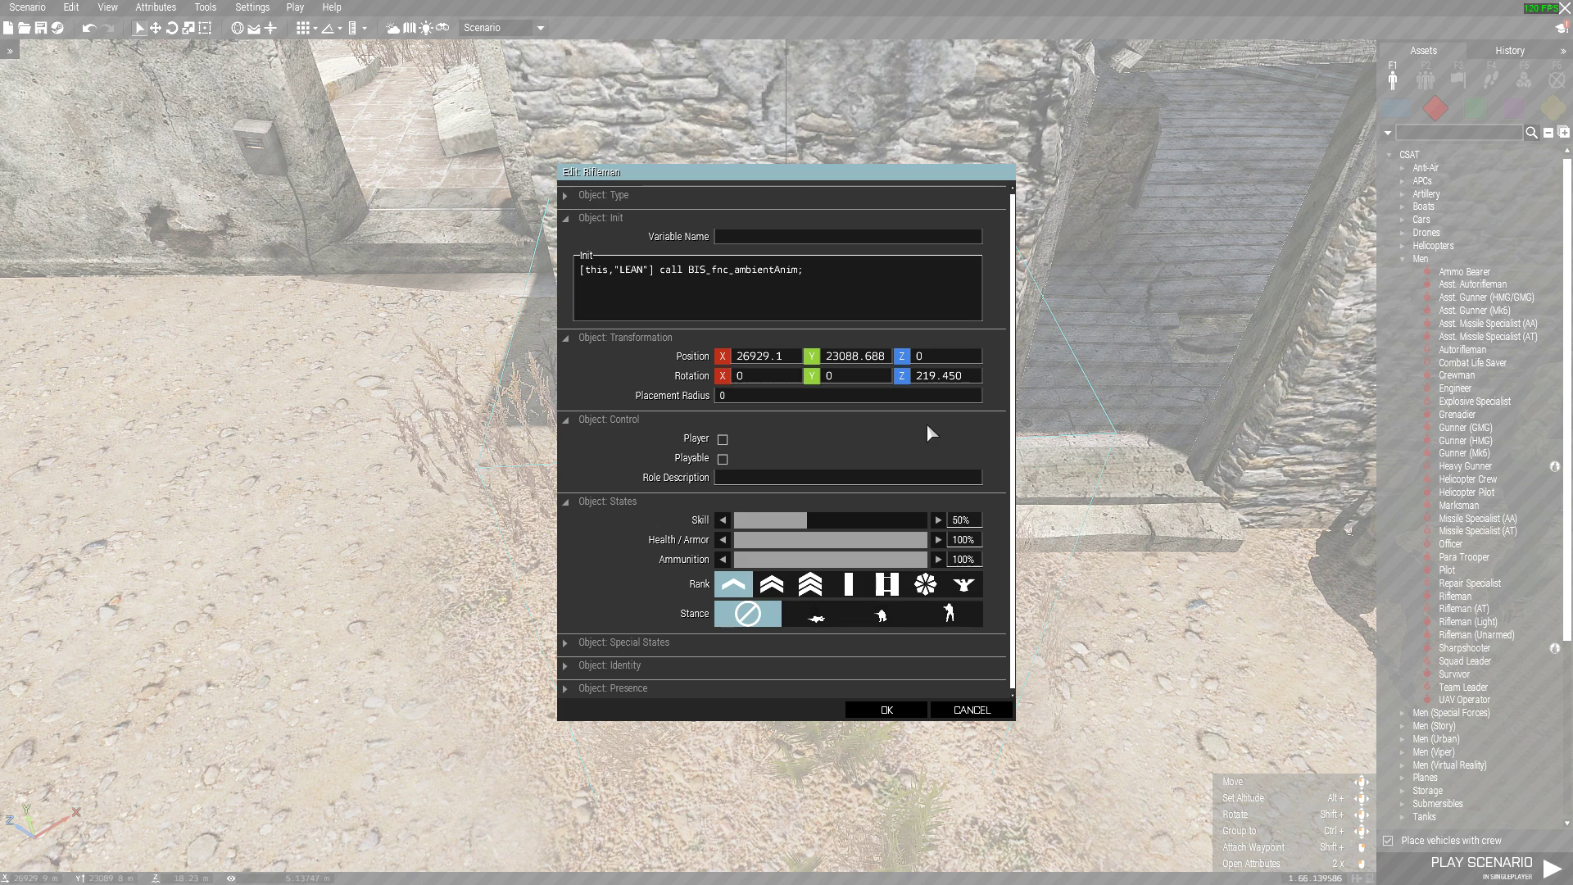
pyautogui.write(',')
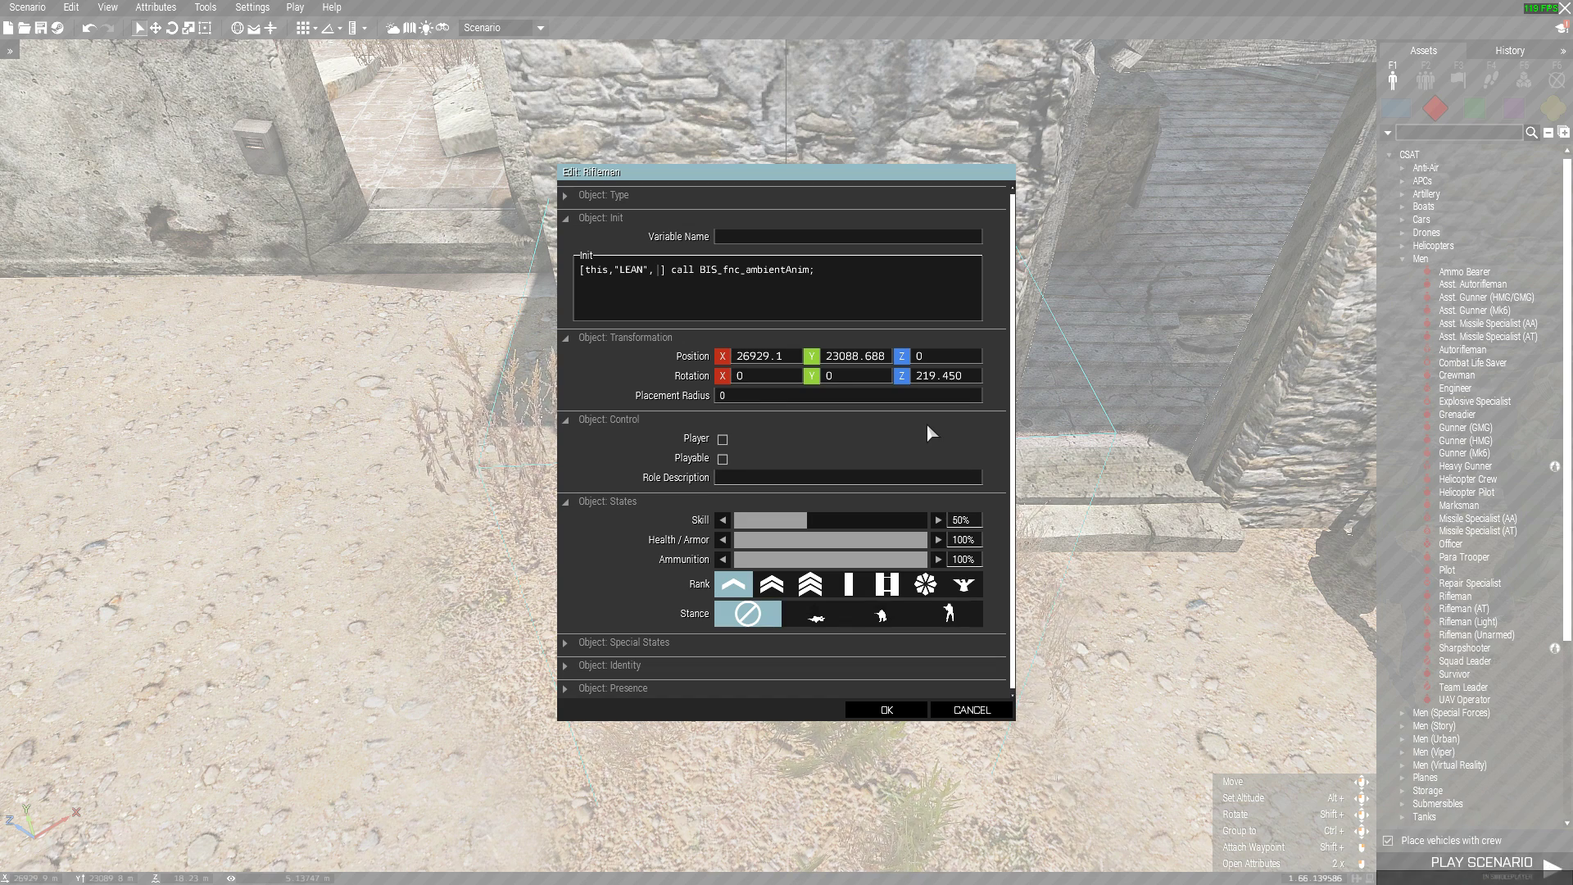
pyautogui.write('ASIS')
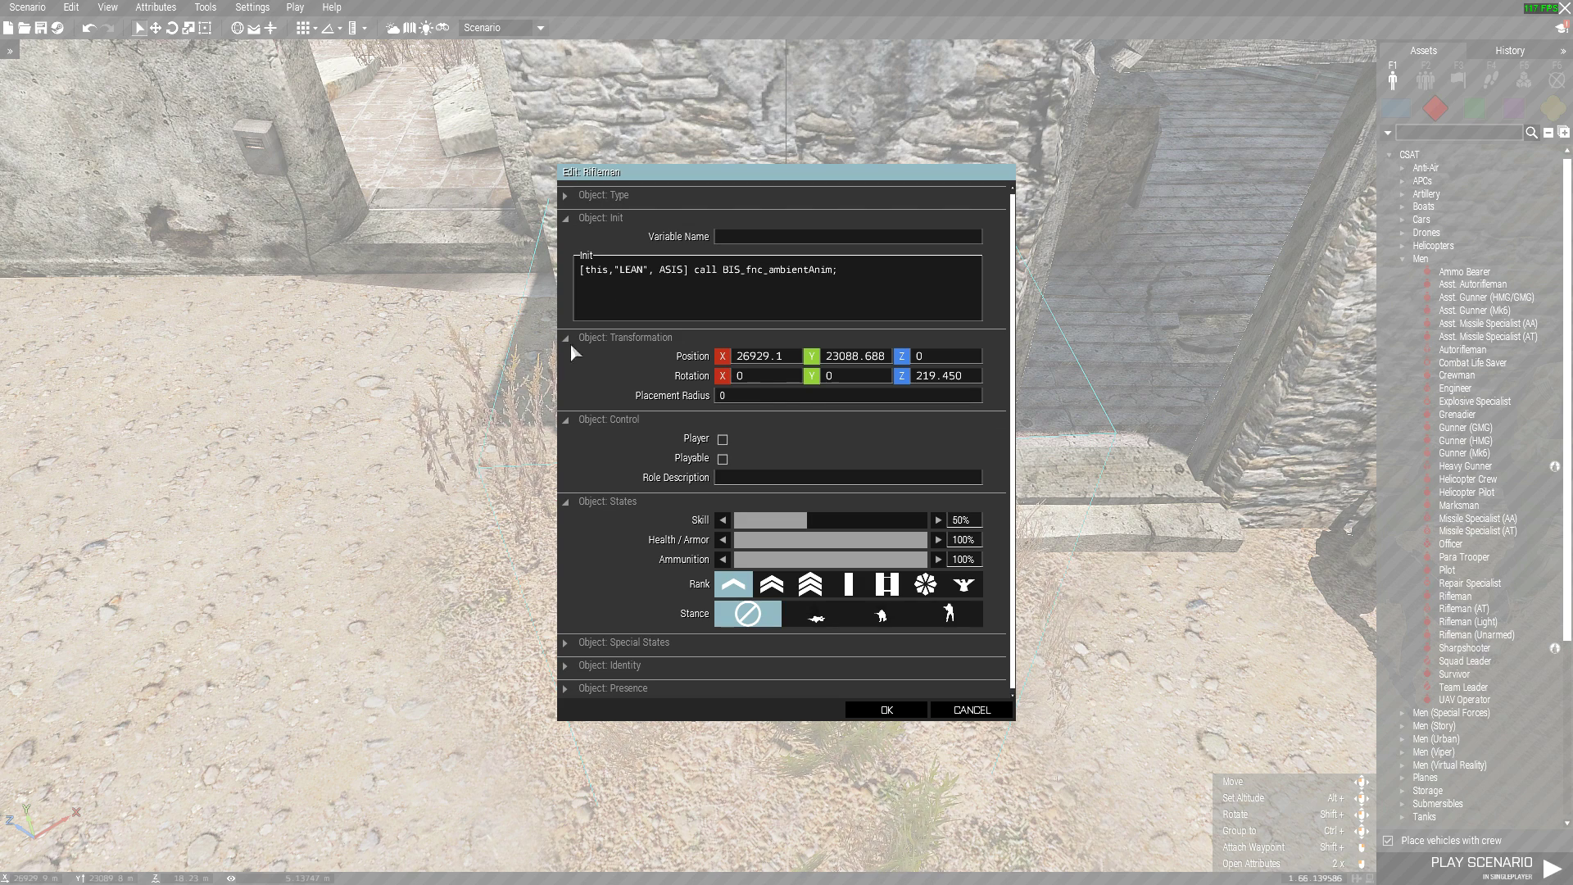
pyautogui.doubleClick(668, 271)
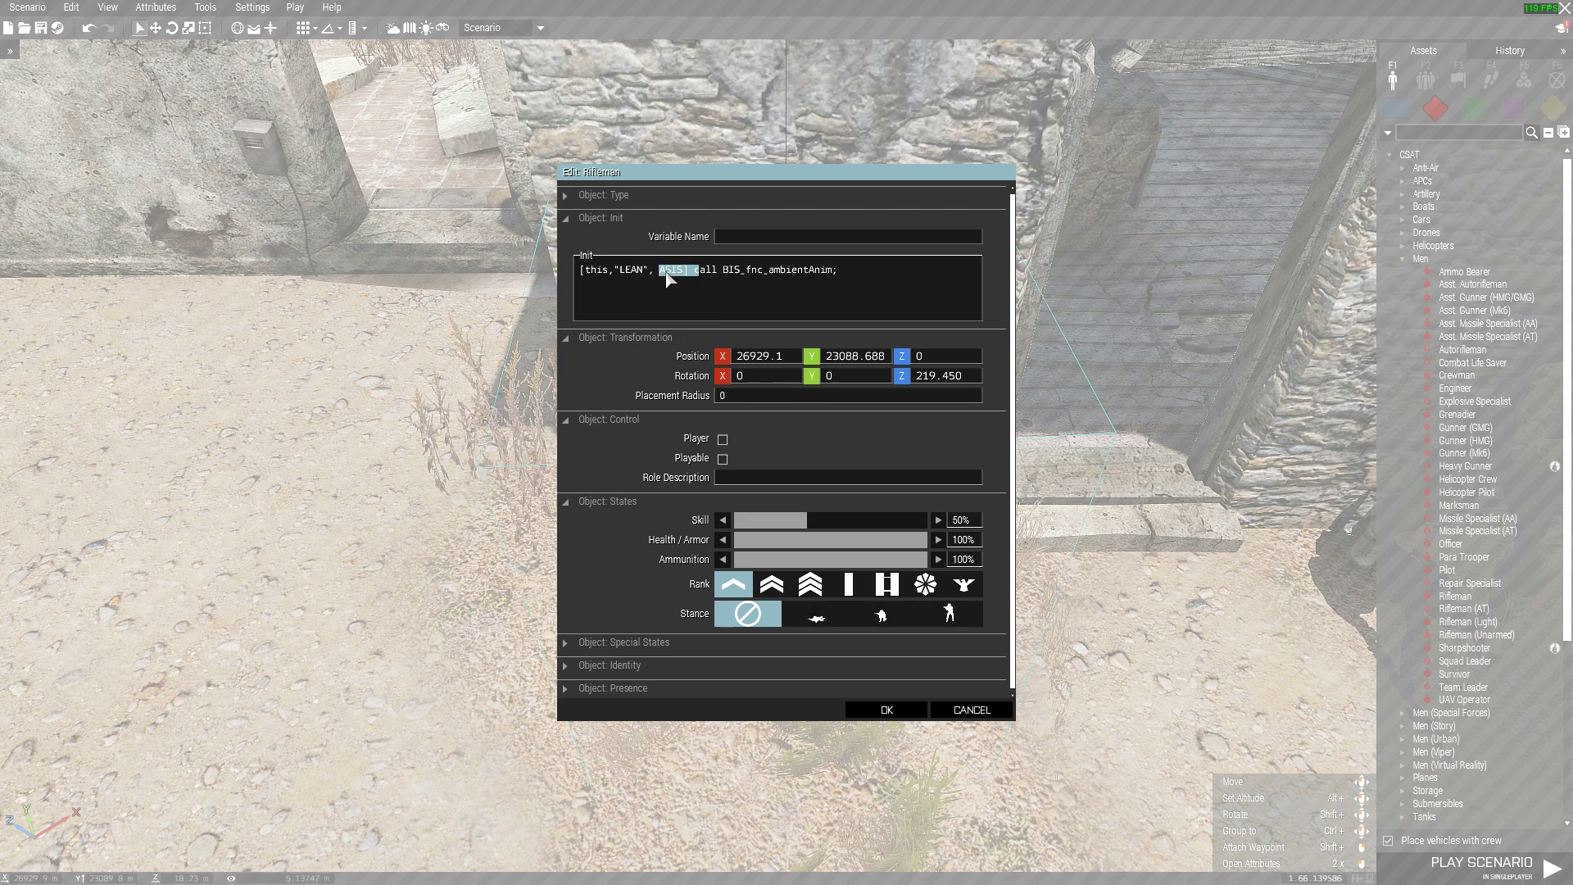
pyautogui.click(668, 272)
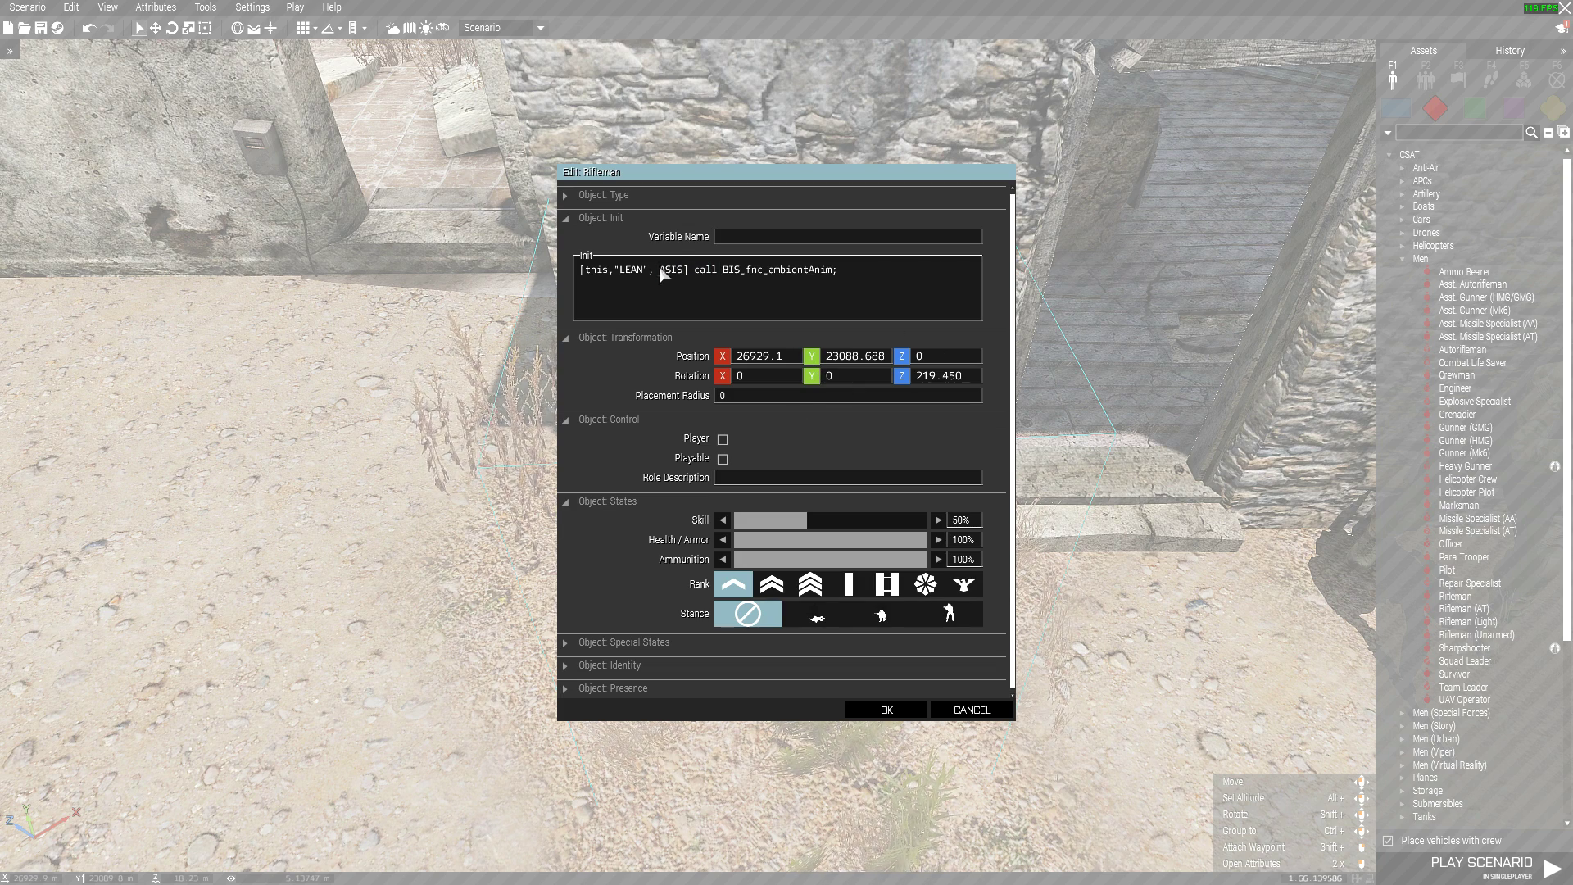
pyautogui.moveTo(677, 270); pyautogui.dragTo(735, 270)
pyautogui.click(694, 267)
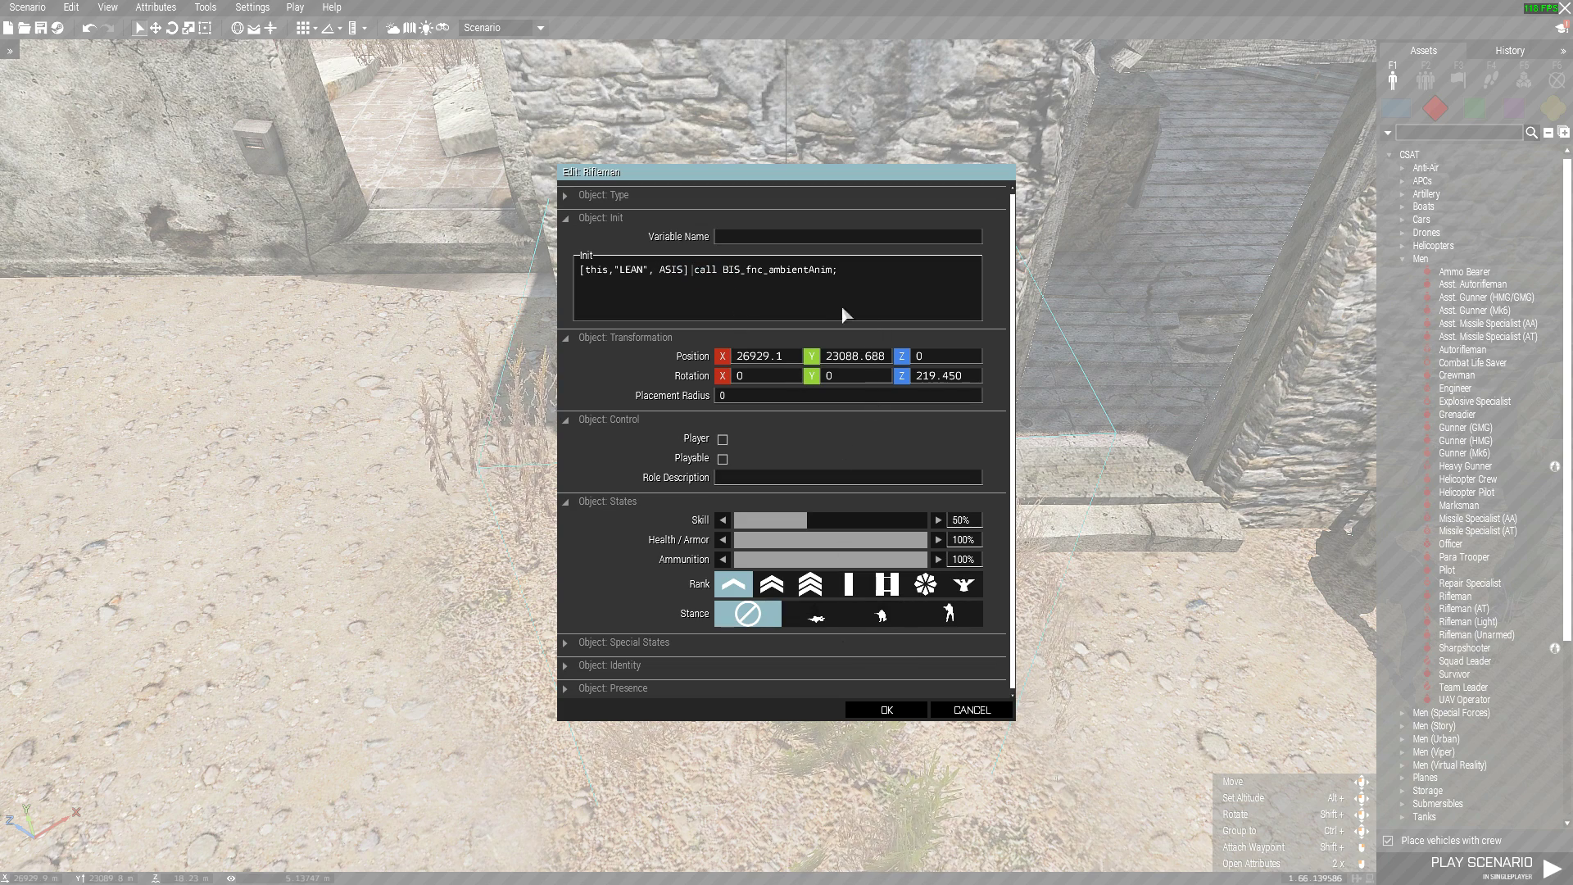
# Change the function in the rifleman's Init call to BIS_fnc_ambientAnimCombat and apply the attributes
pyautogui.click(833, 271)
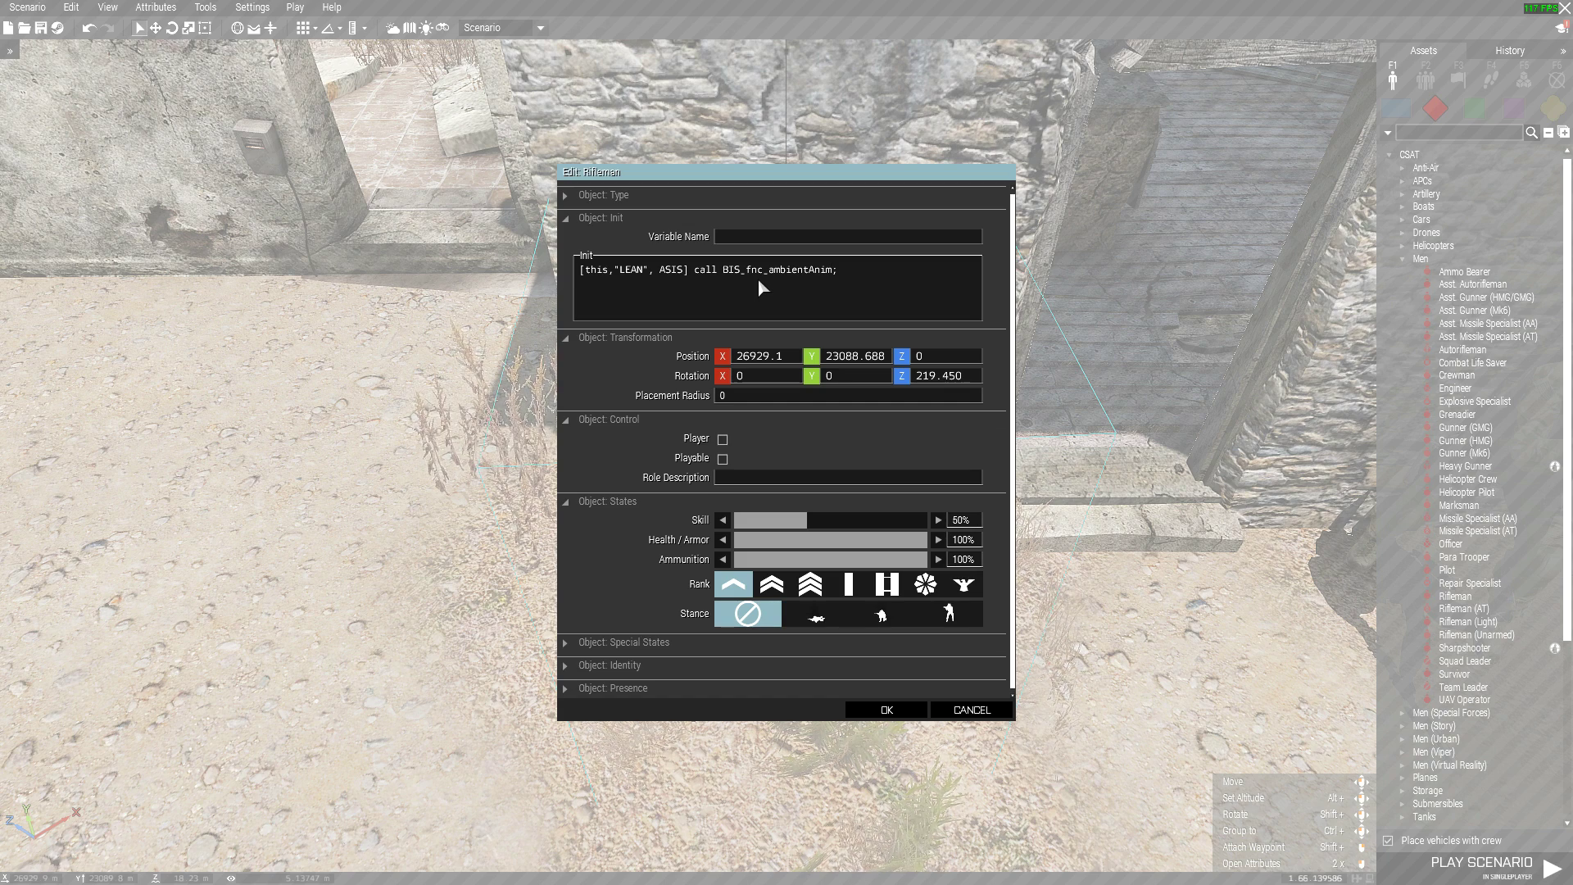
pyautogui.moveTo(746, 271); pyautogui.dragTo(868, 278)
pyautogui.click(835, 268)
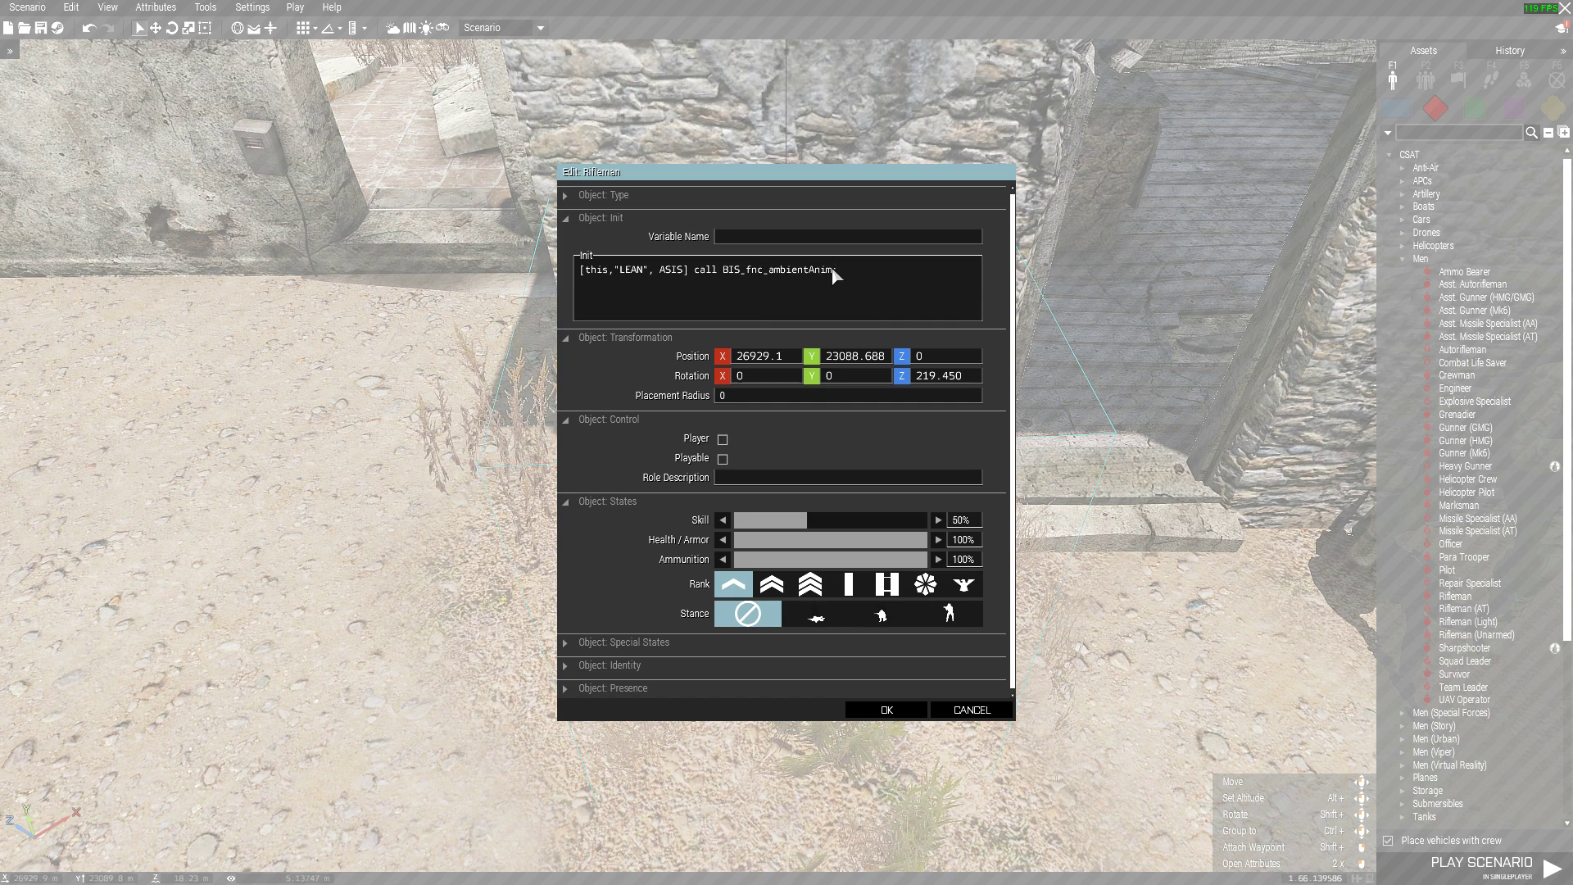
pyautogui.write('Combat')
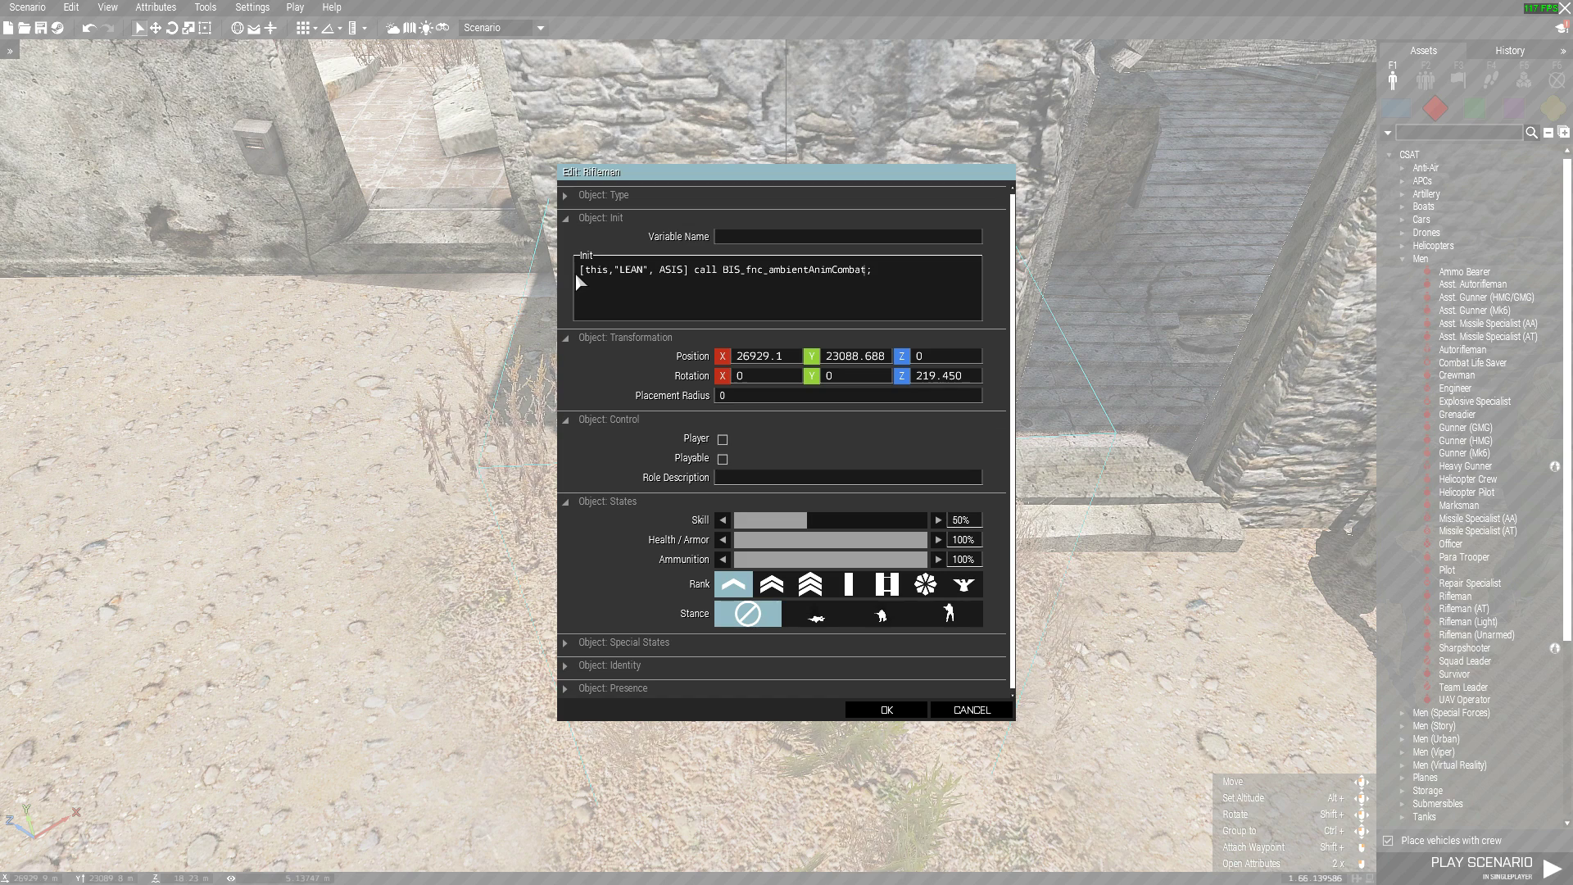
pyautogui.moveTo(576, 272); pyautogui.dragTo(908, 300)
pyautogui.click(667, 279)
pyautogui.moveTo(614, 273); pyautogui.dragTo(660, 279)
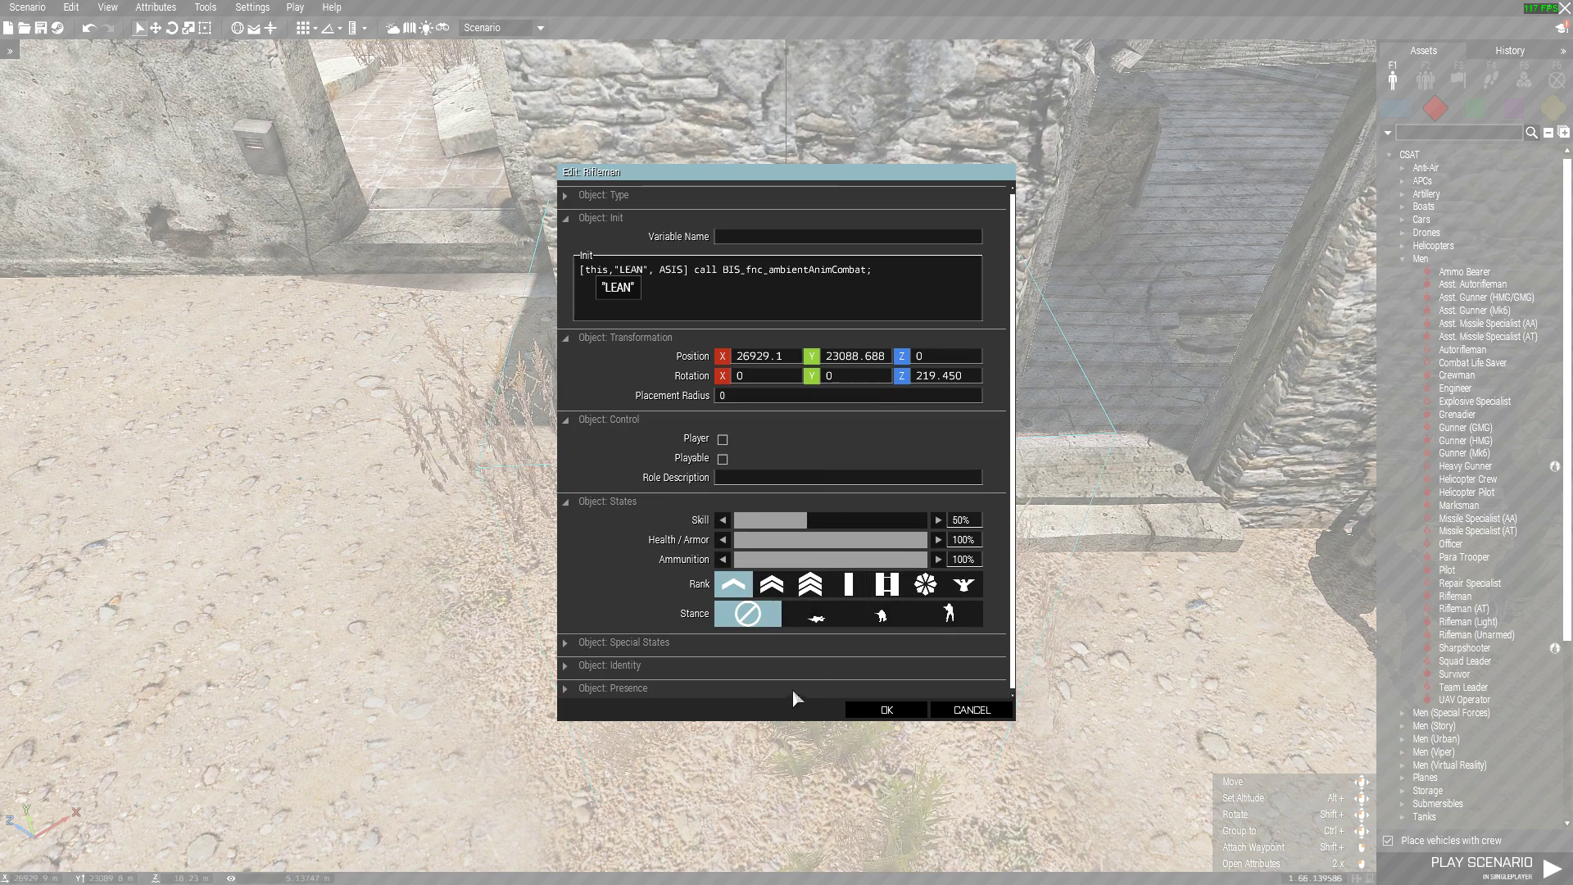
pyautogui.click(869, 710)
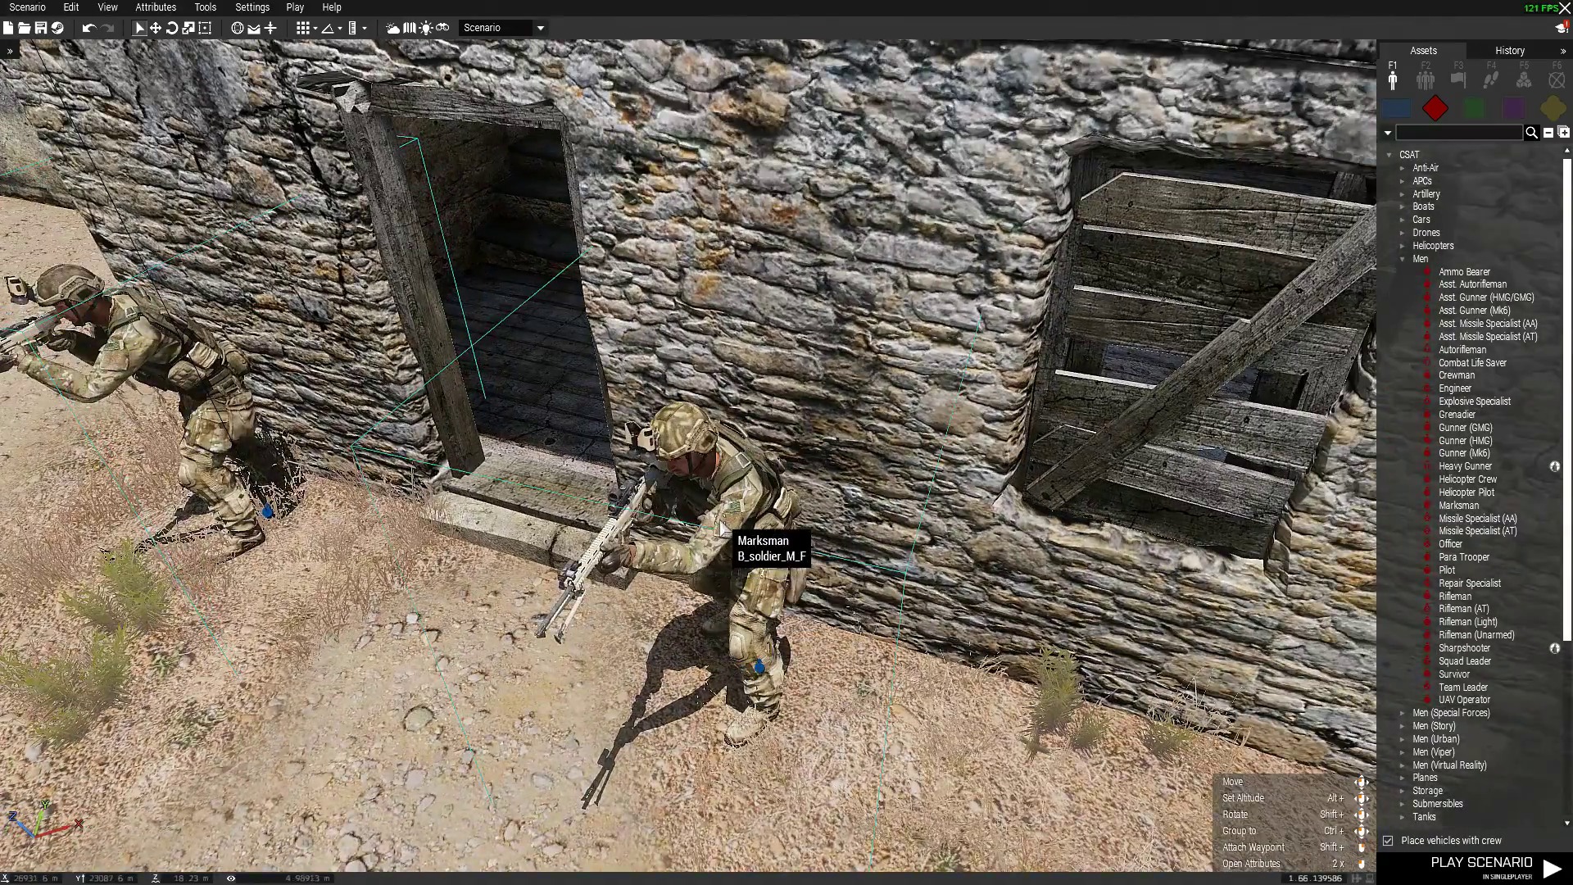
# Add ASIS after "WATCH" in the Marksman's Init call, switch the function to BIS_fnc_ambientAnimCombat, and apply it
pyautogui.doubleClick(722, 527)
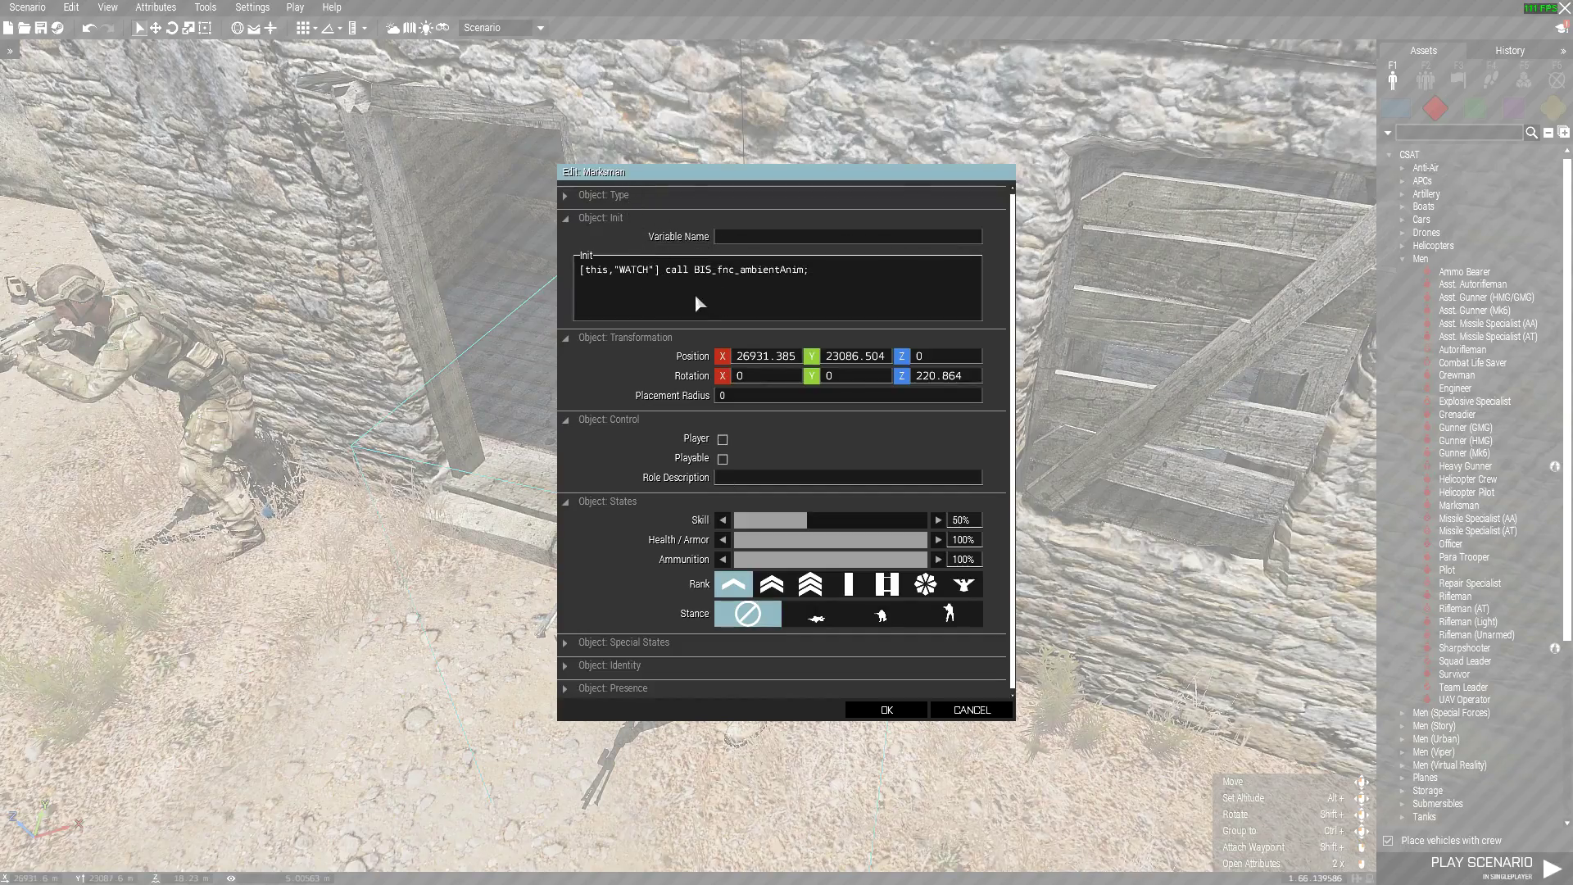
pyautogui.write(', A')
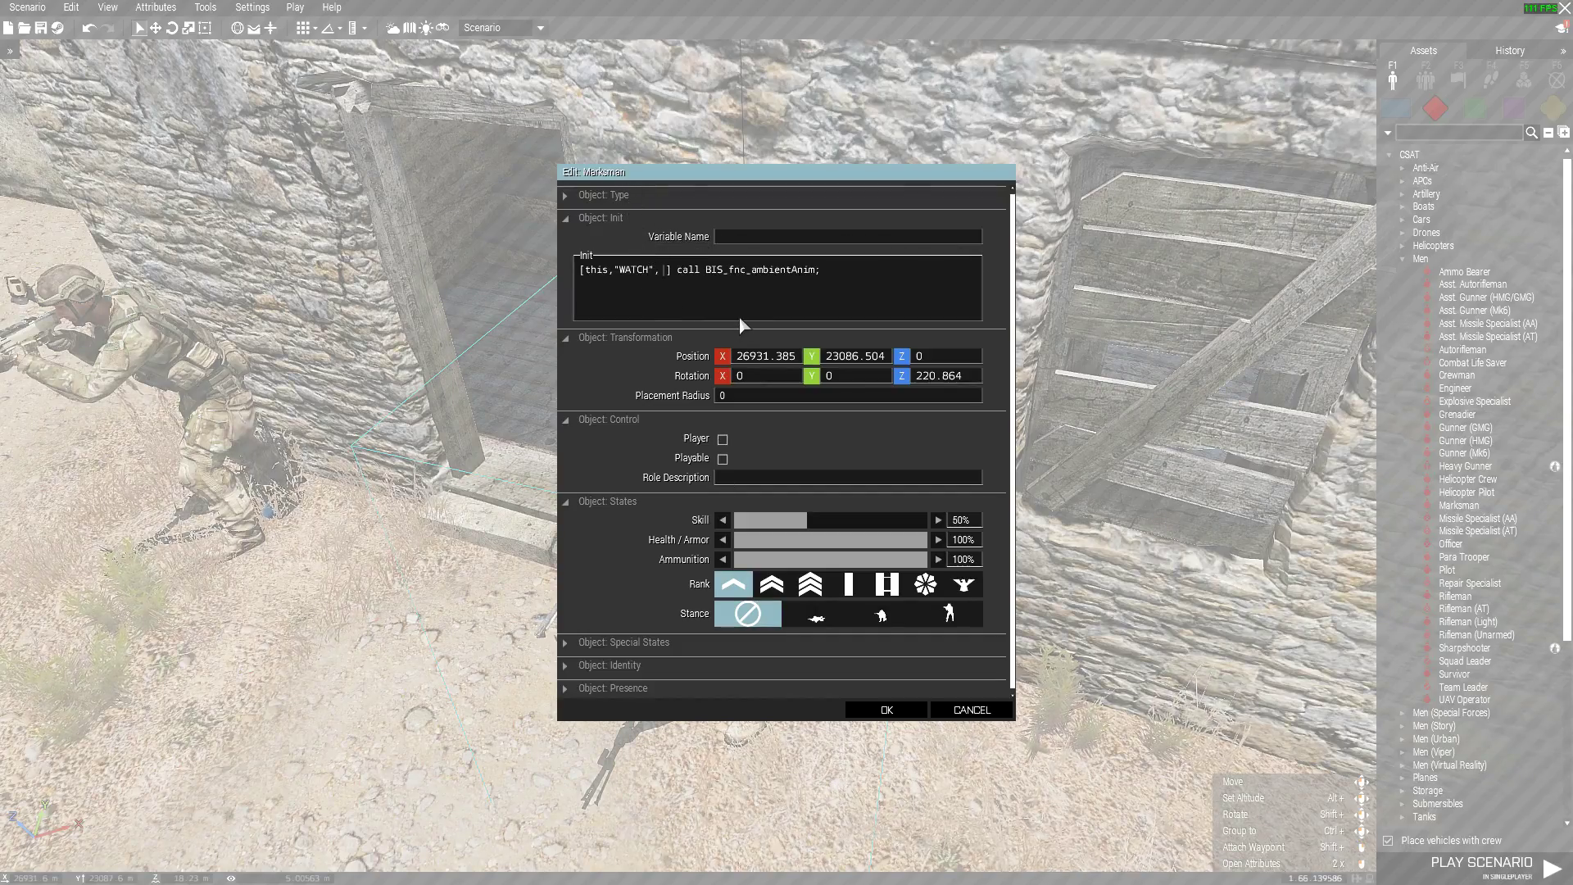
pyautogui.write('SIS')
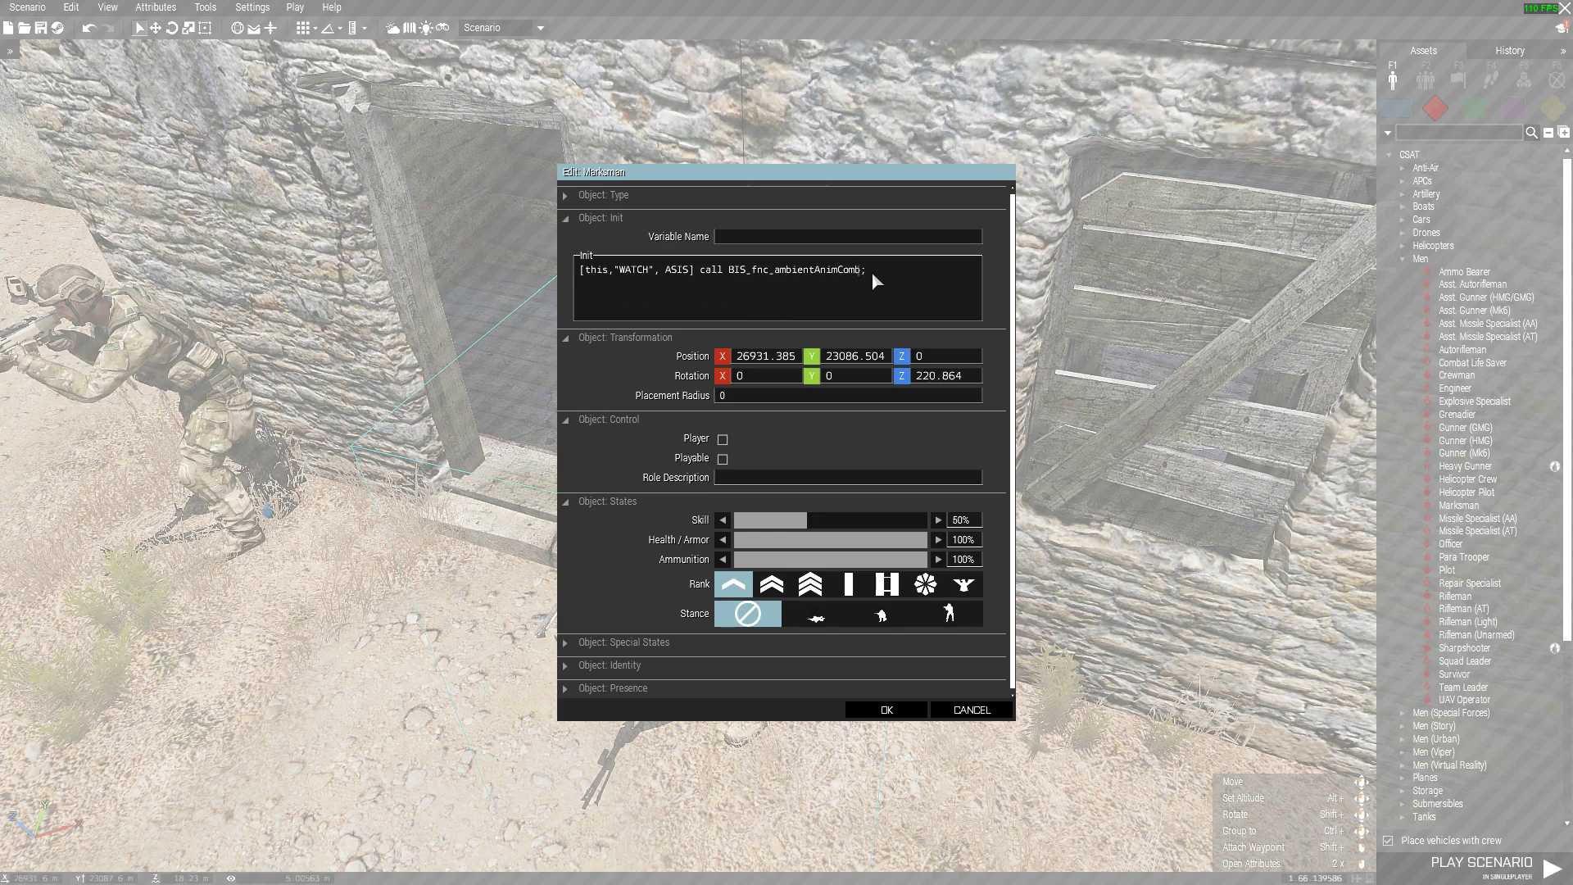
pyautogui.click(884, 710)
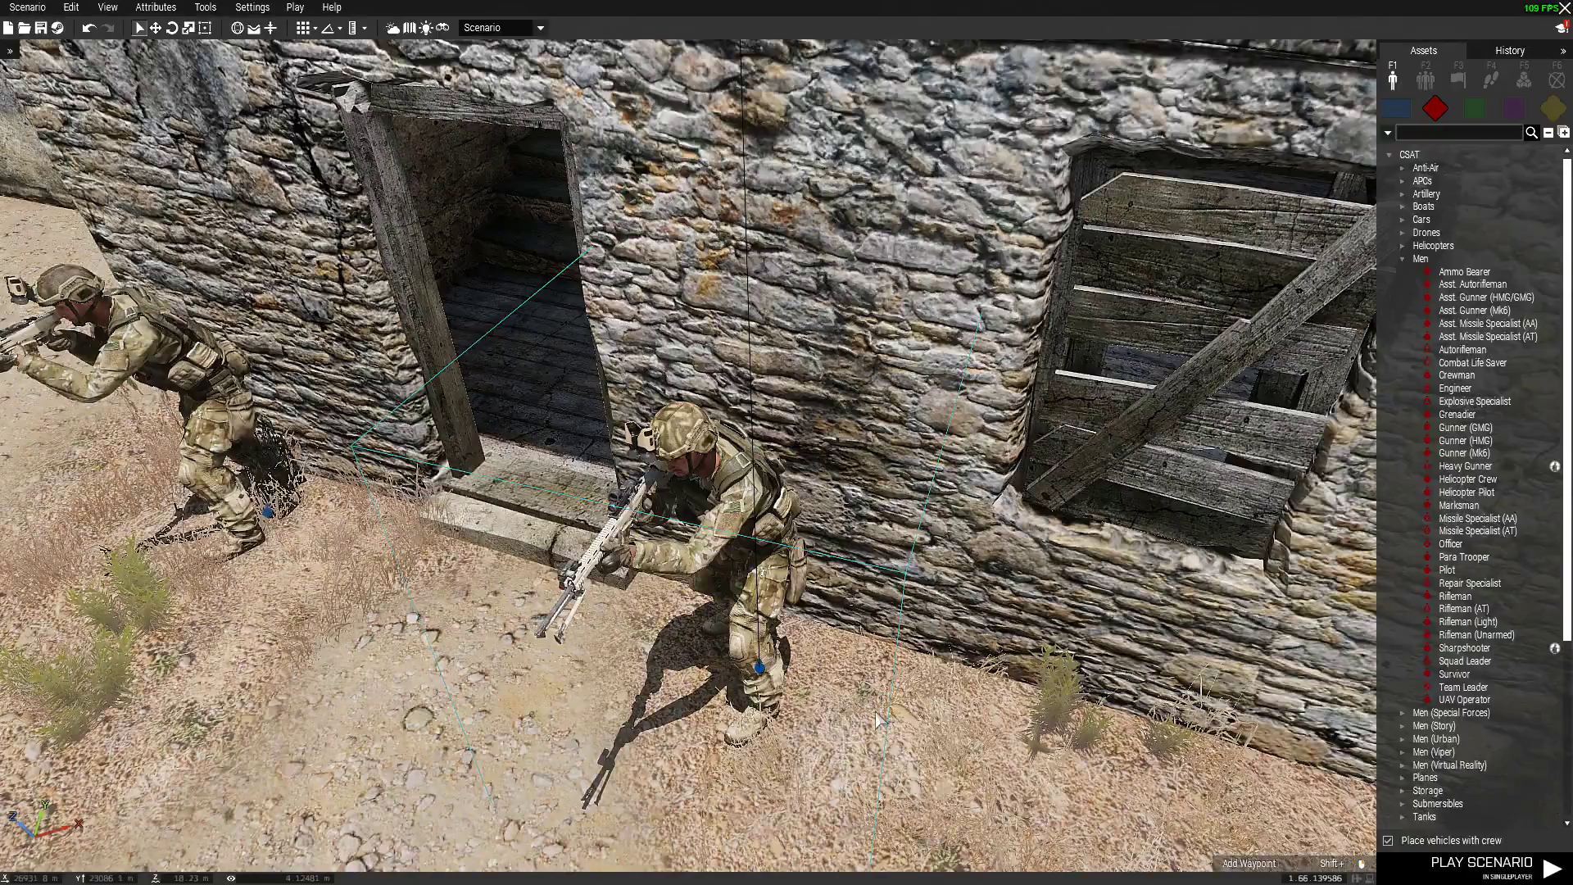
# Play the scenario, observe the two doorway soldiers over the boundary wall as the CSAT rifleman, and return to the editor
pyautogui.press('w')
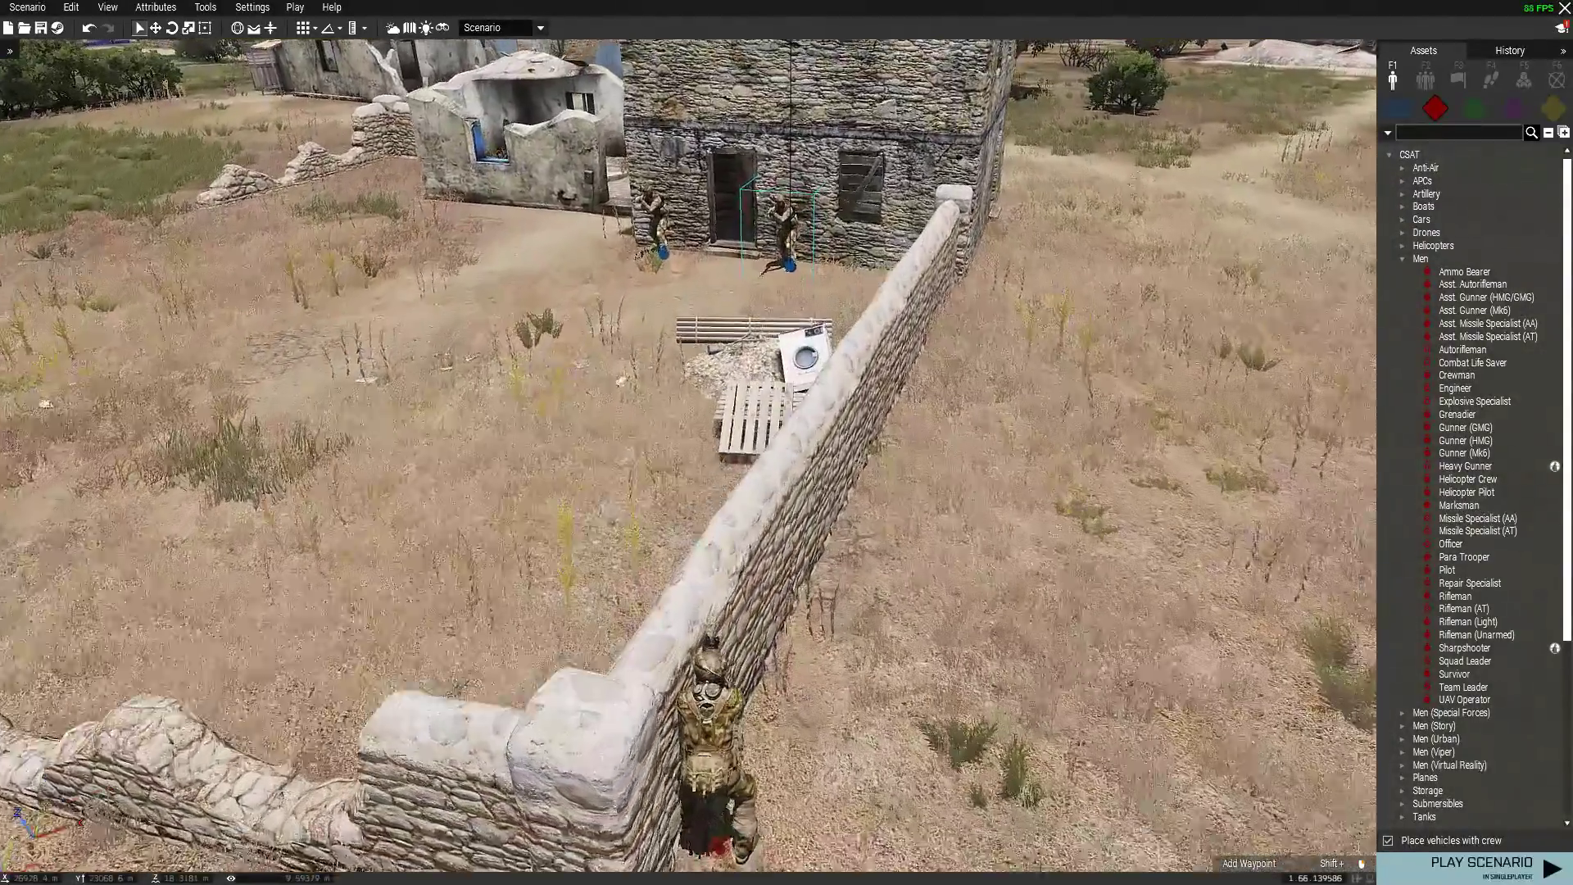
pyautogui.click(1486, 882)
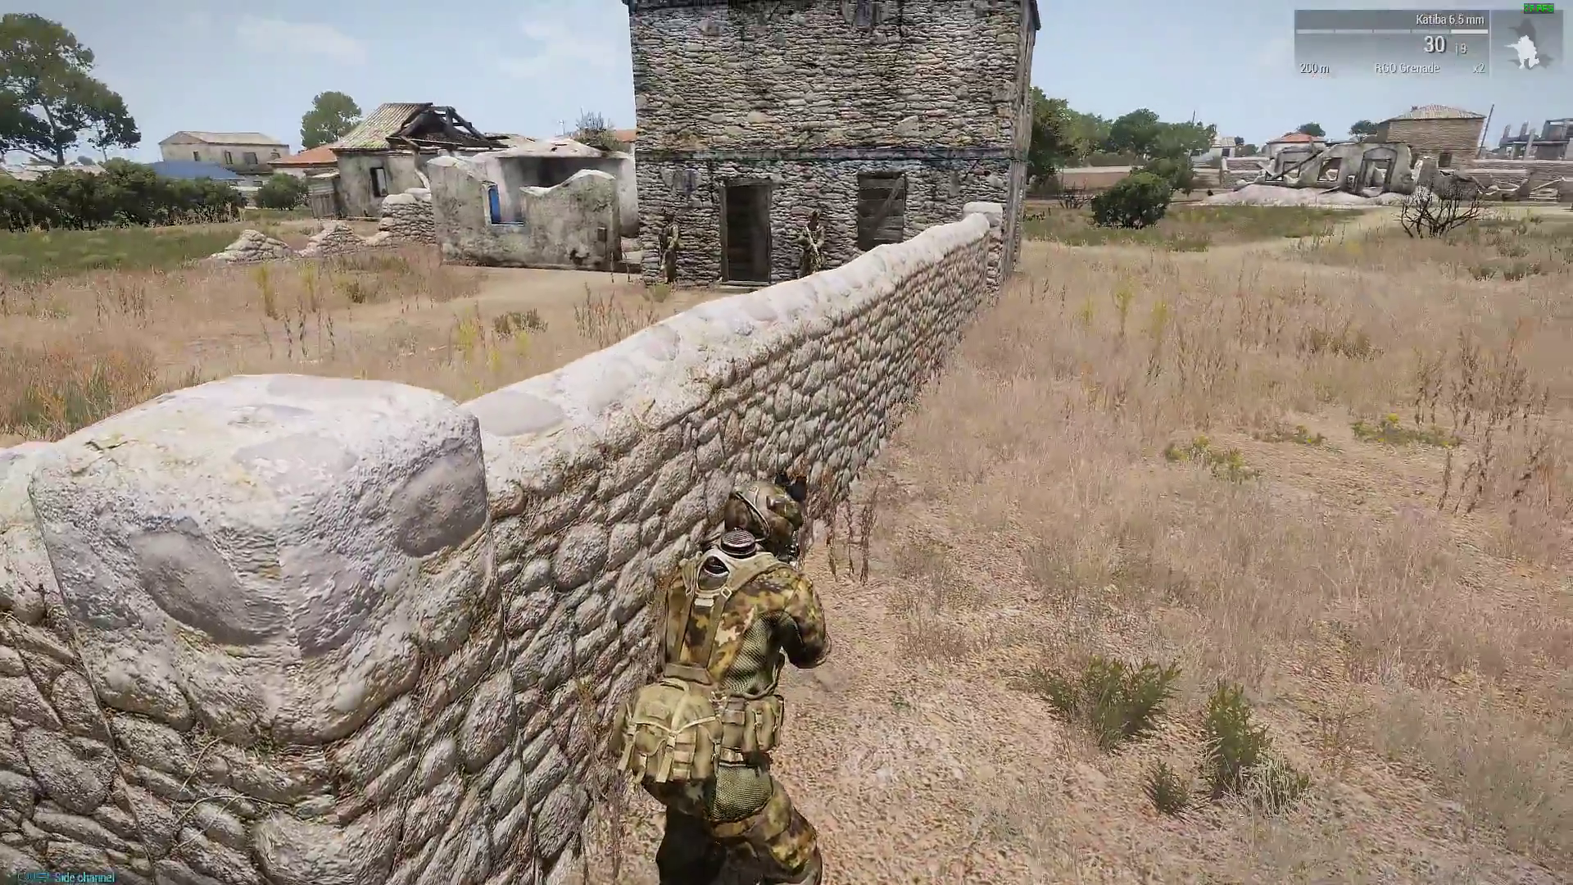
pyautogui.press('s')
pyautogui.press('a')
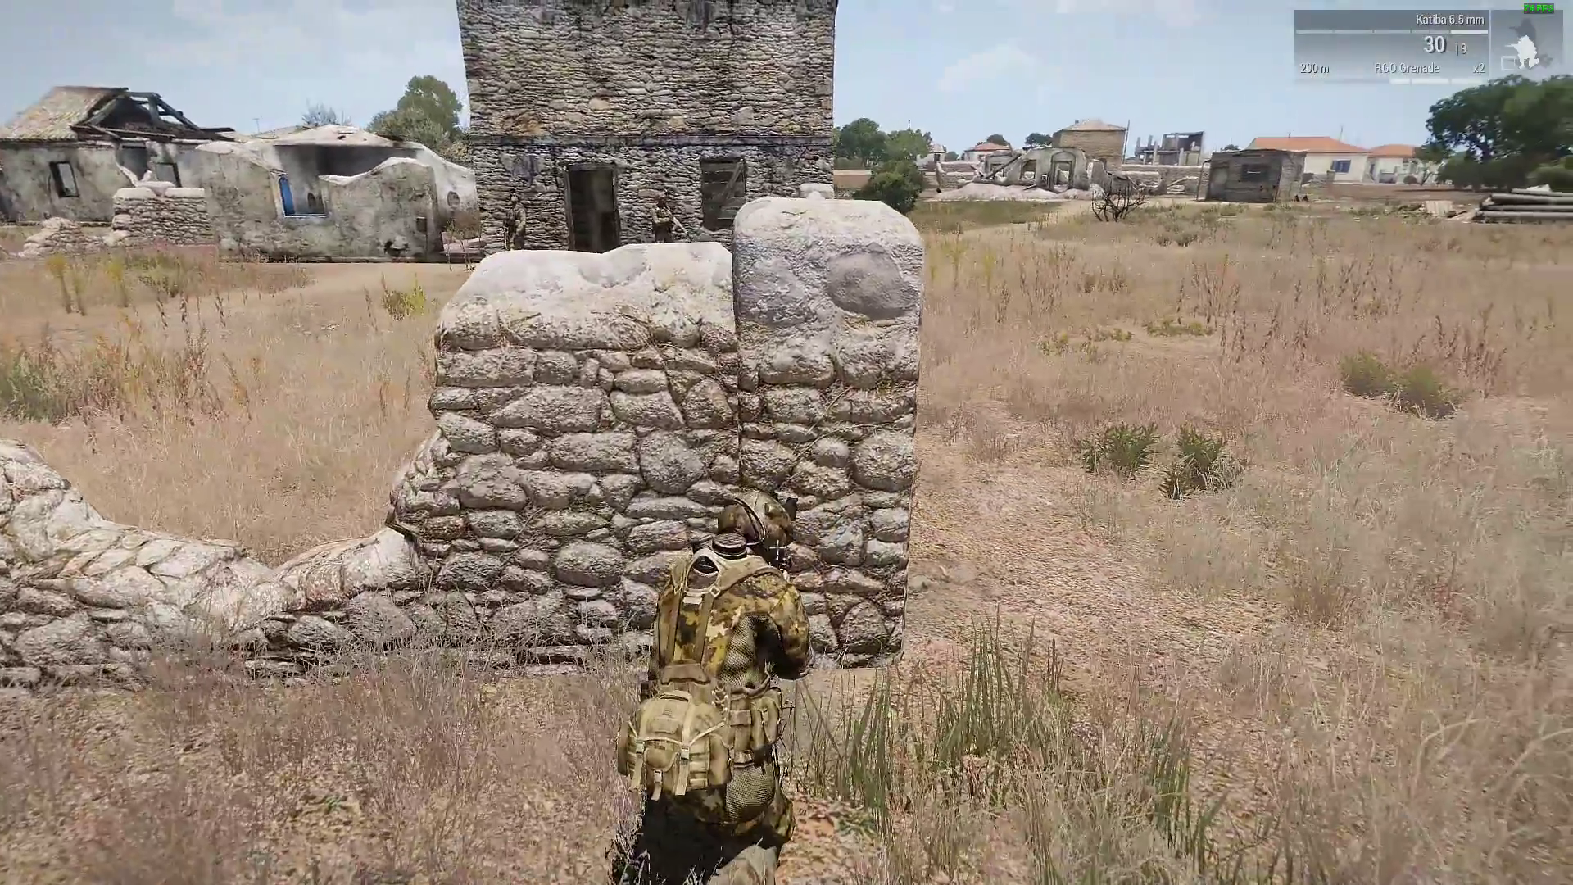
pyautogui.press('KP_Add')
pyautogui.press('c')
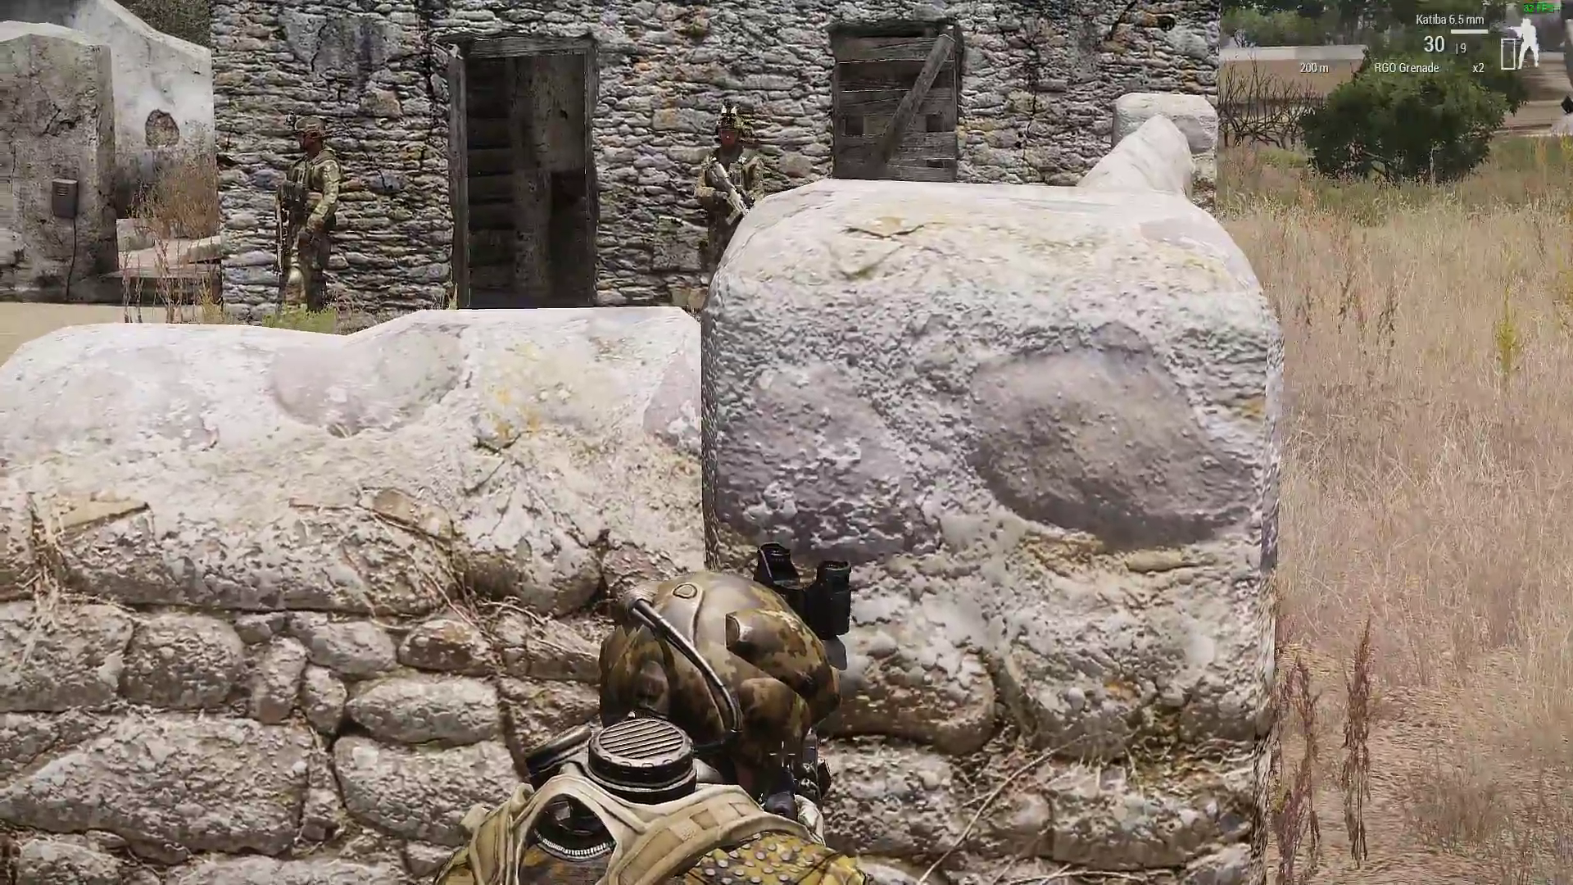
pyautogui.press('KP_Subtract')
pyautogui.press('a')
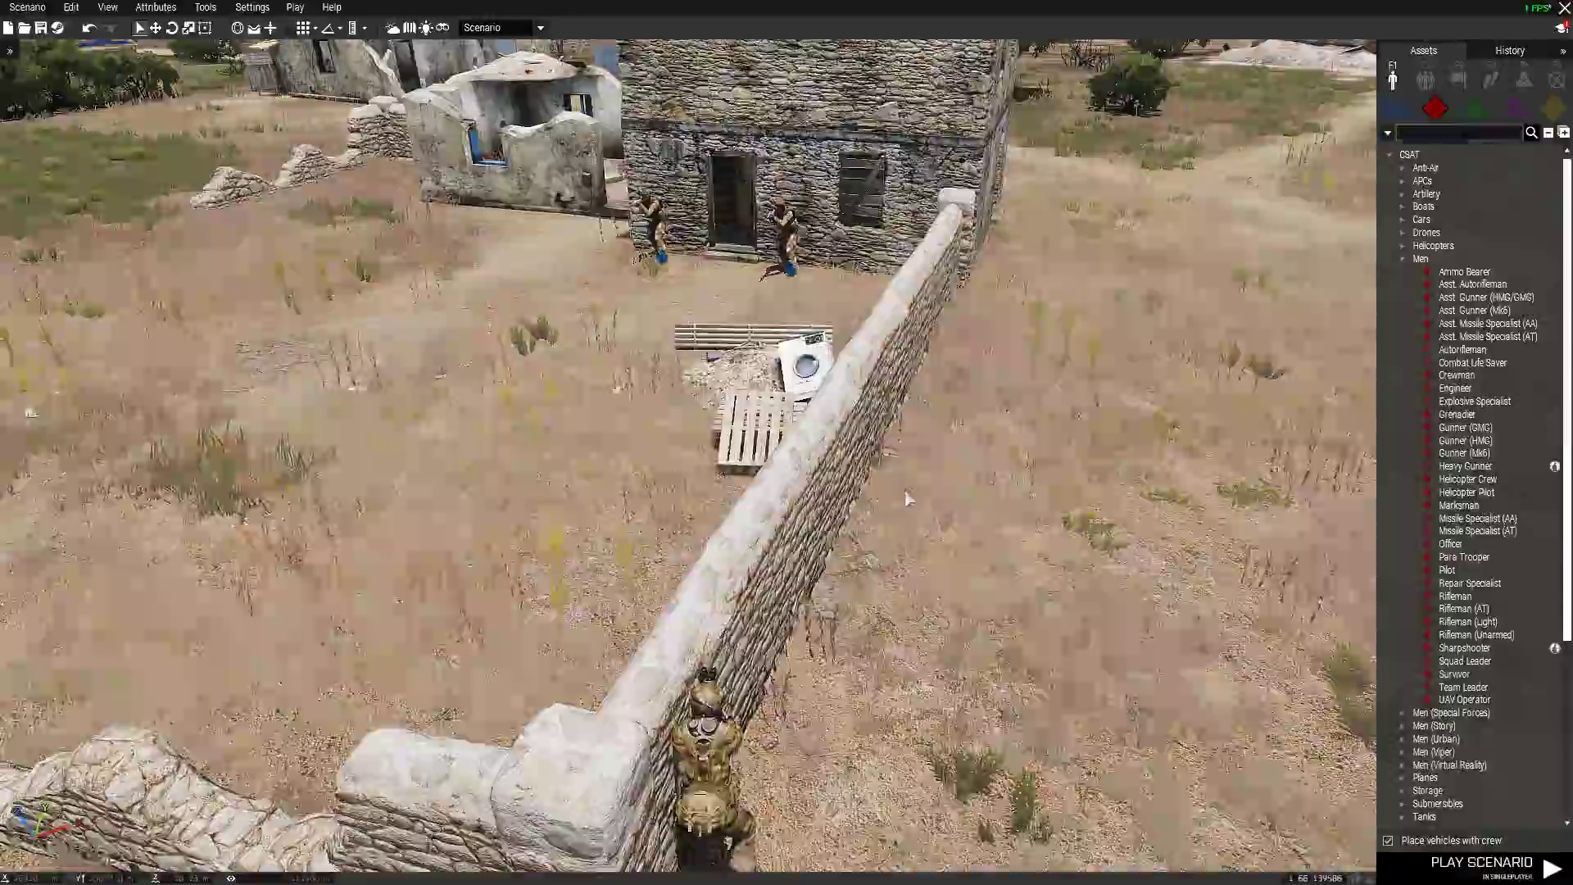
# List the Props assets and survey the surrounding village, returning to the boundary wall beside the CSAT rifleman
pyautogui.scroll(8, 879, 531)
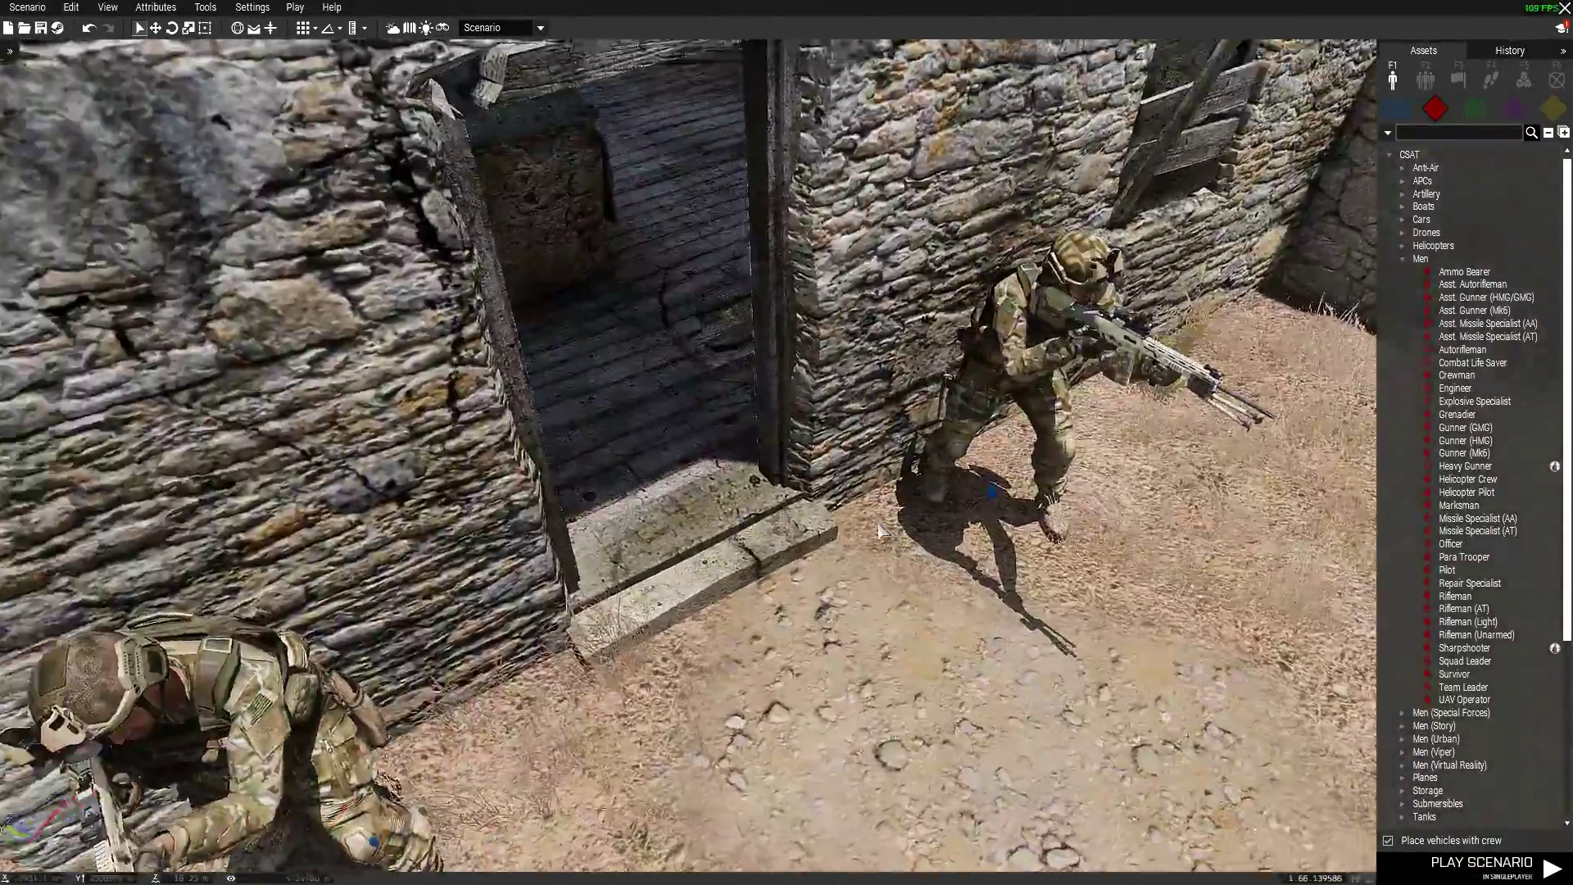
pyautogui.moveTo(878, 531); pyautogui.dragTo(656, 623, button='right')
pyautogui.scroll(3, 942, 504)
pyautogui.scroll(-10, 943, 504)
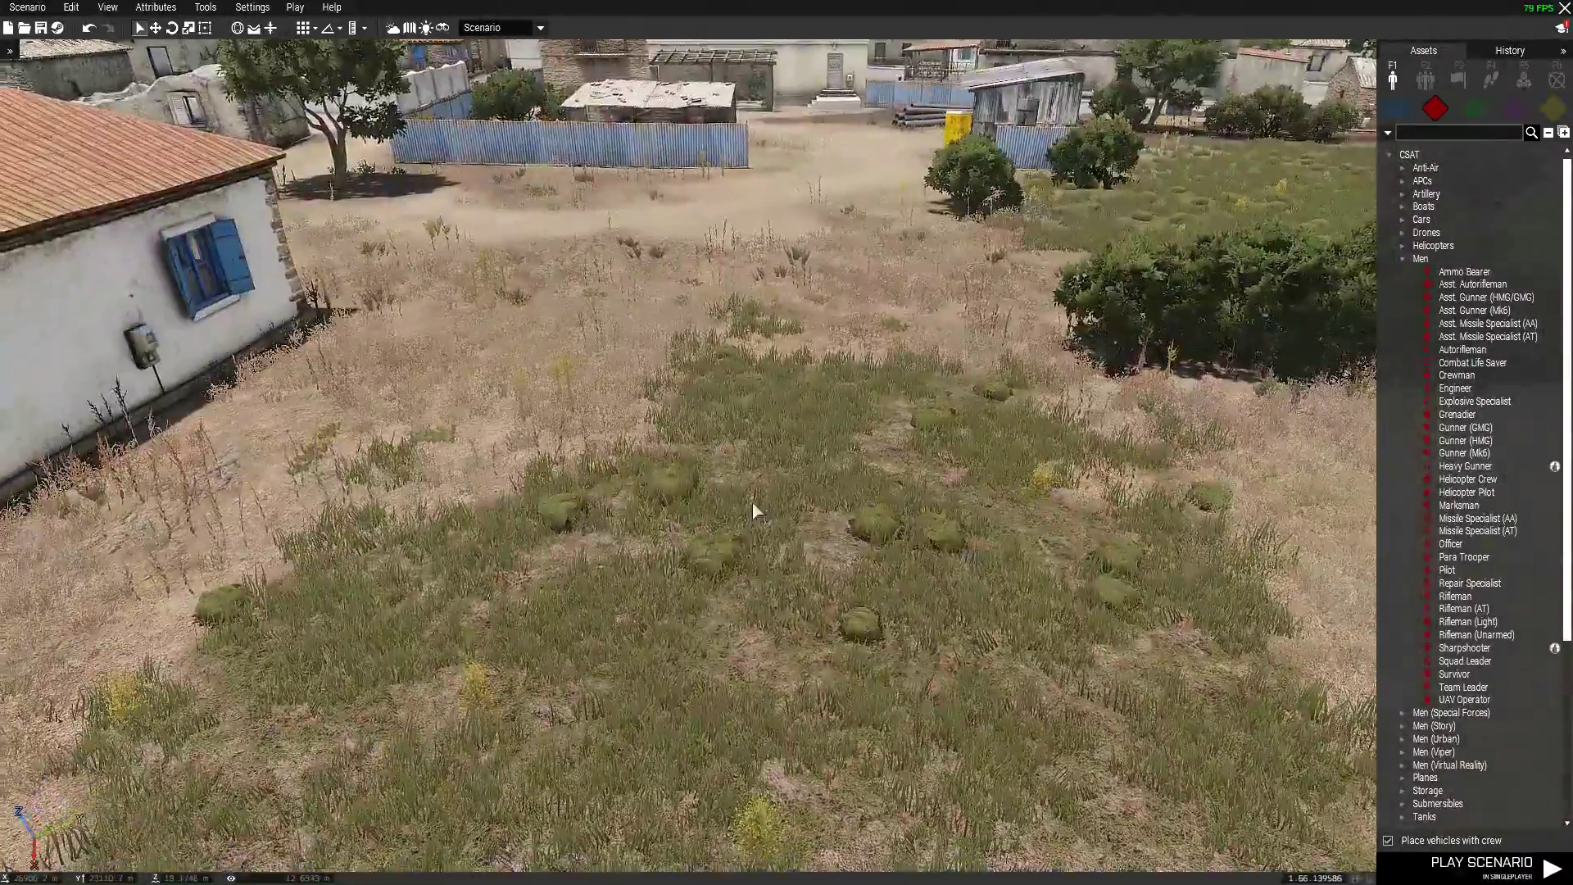
pyautogui.press('w')
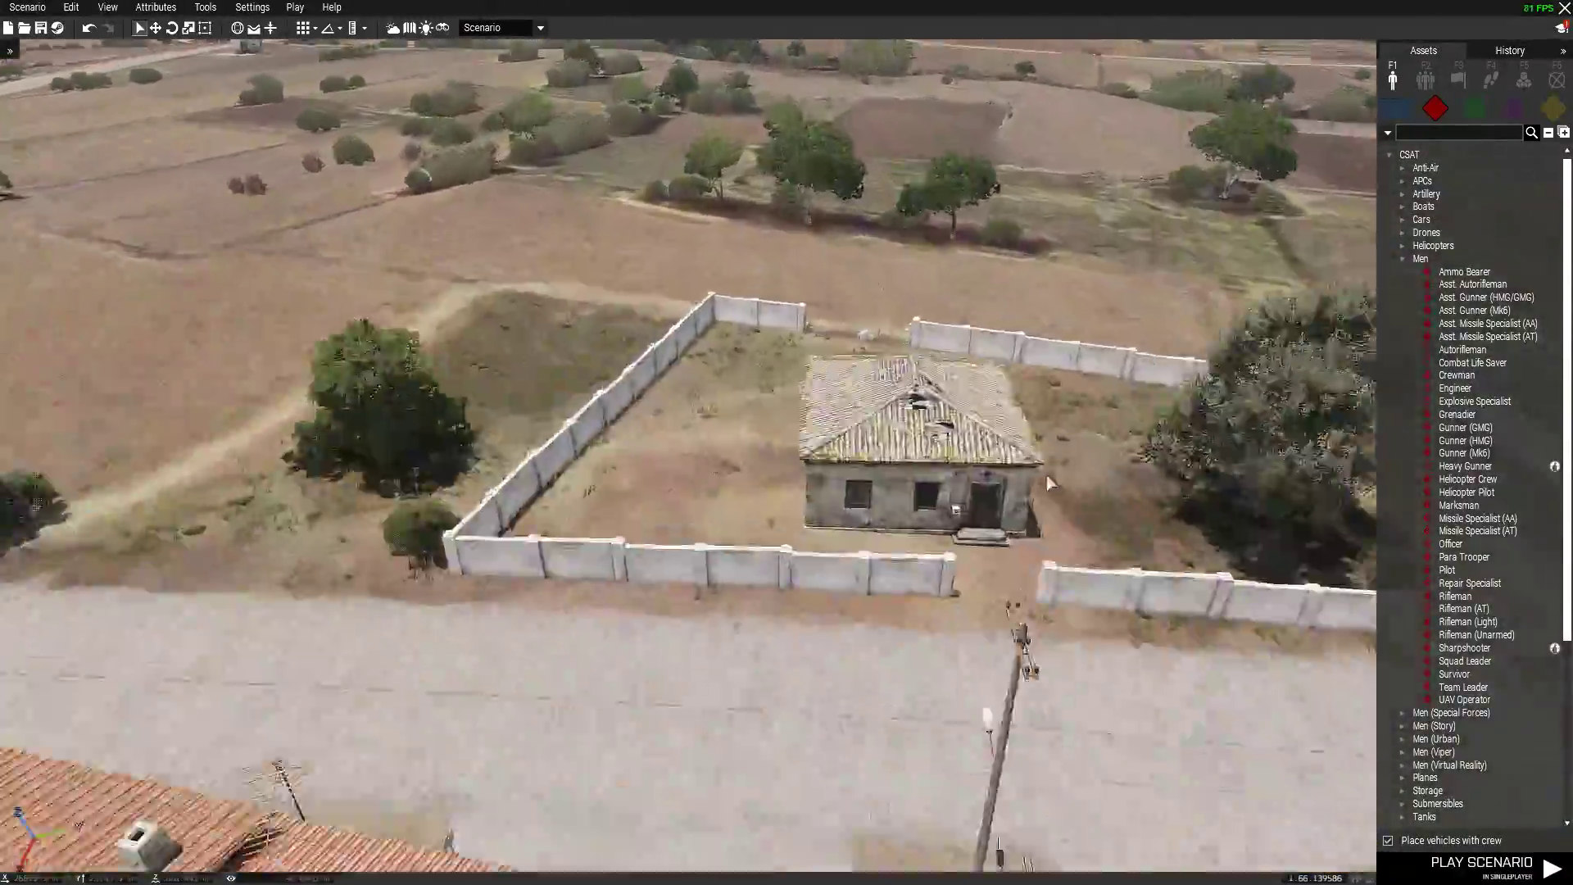
pyautogui.moveTo(1145, 481); pyautogui.dragTo(669, 362, button='right')
pyautogui.press('w')
pyautogui.click(1554, 108)
pyautogui.press('d')
pyautogui.moveTo(1139, 365)
pyautogui.mouseDown(button='right')
pyautogui.moveTo(1080, 320)
pyautogui.moveTo(1124, 317)
pyautogui.moveTo(1061, 354)
pyautogui.moveTo(551, 349)
pyautogui.moveTo(749, 318)
pyautogui.moveTo(390, 304)
pyautogui.moveTo(98, 340)
pyautogui.mouseUp(button='right')
pyautogui.press('w')
pyautogui.press('w')
pyautogui.press('w')
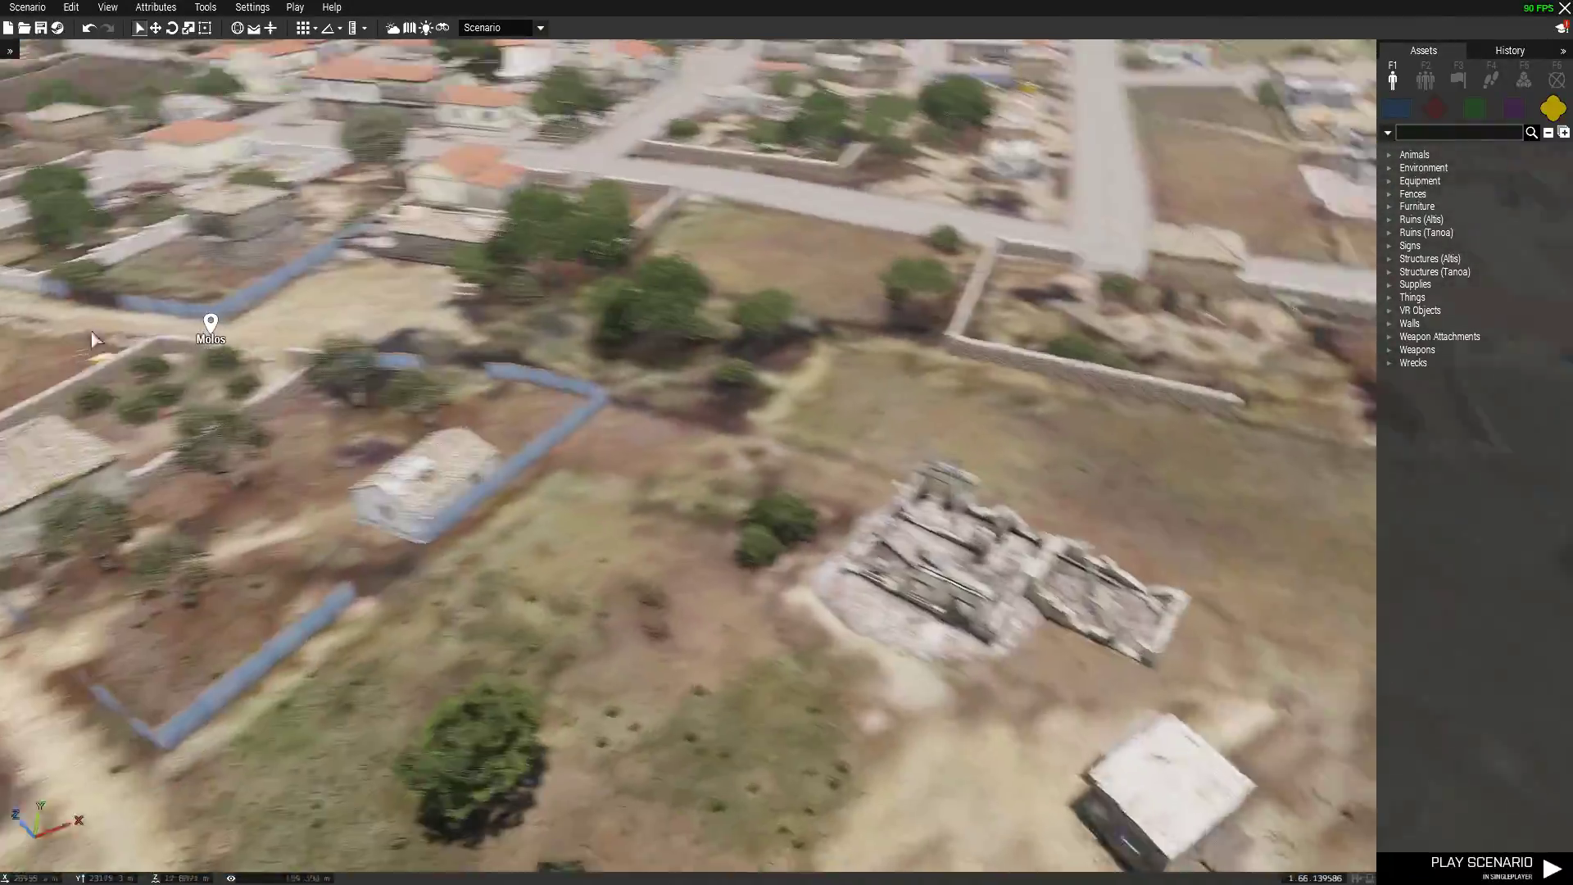
pyautogui.moveTo(370, 366); pyautogui.dragTo(746, 588, button='right')
pyautogui.press('w')
pyautogui.press('w')
pyautogui.press('s')
pyautogui.press('w')
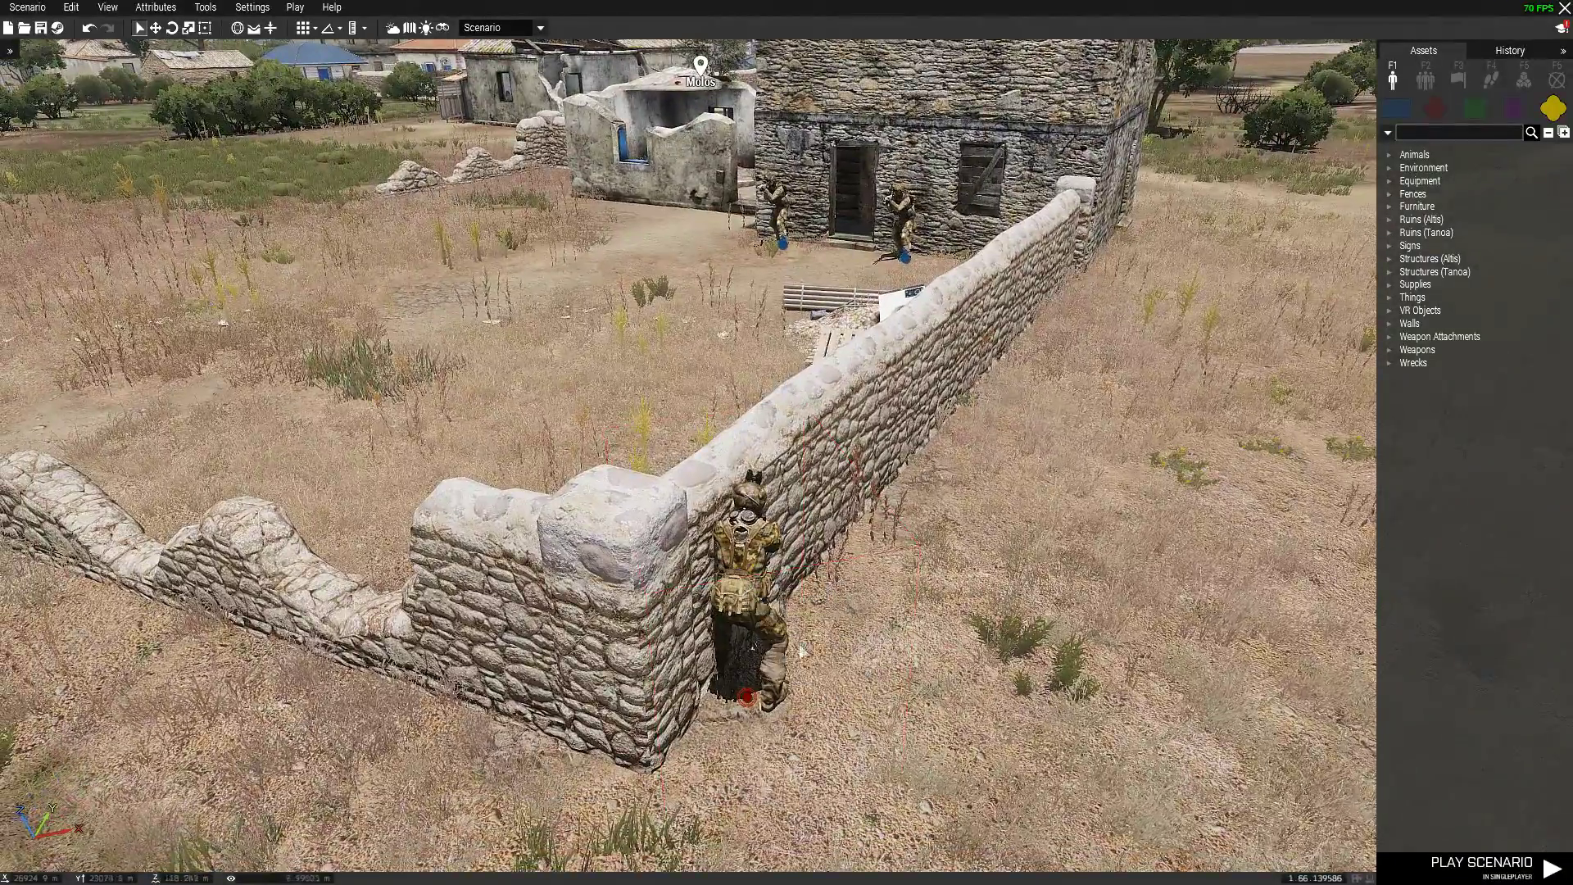